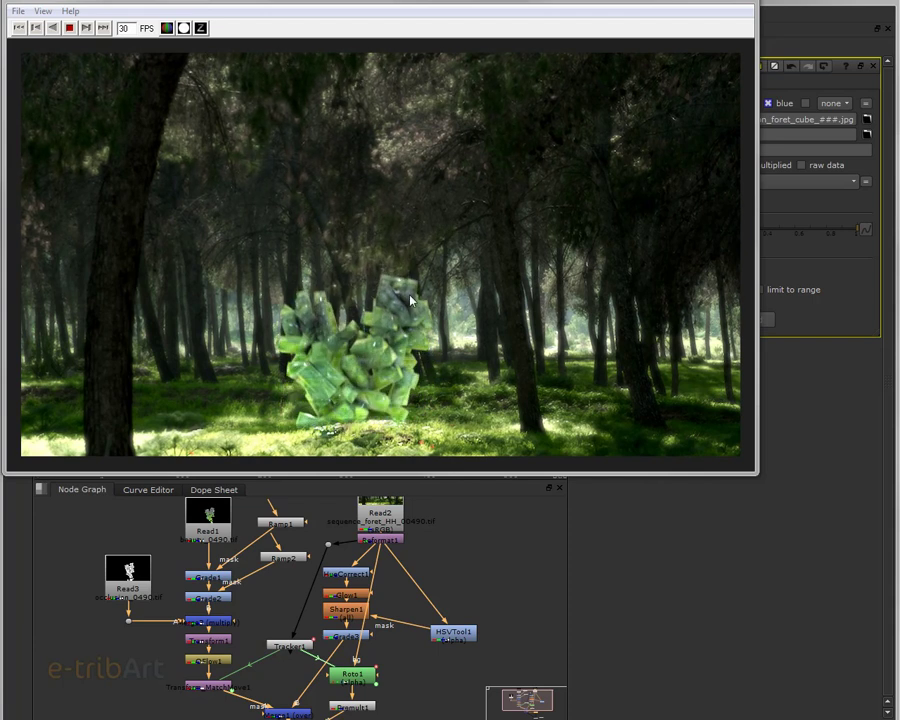
# - Switch from the composited flipbook to RealFlow, play back the cube simulation and return the timeline to frame 0
pyautogui.click(69, 28)
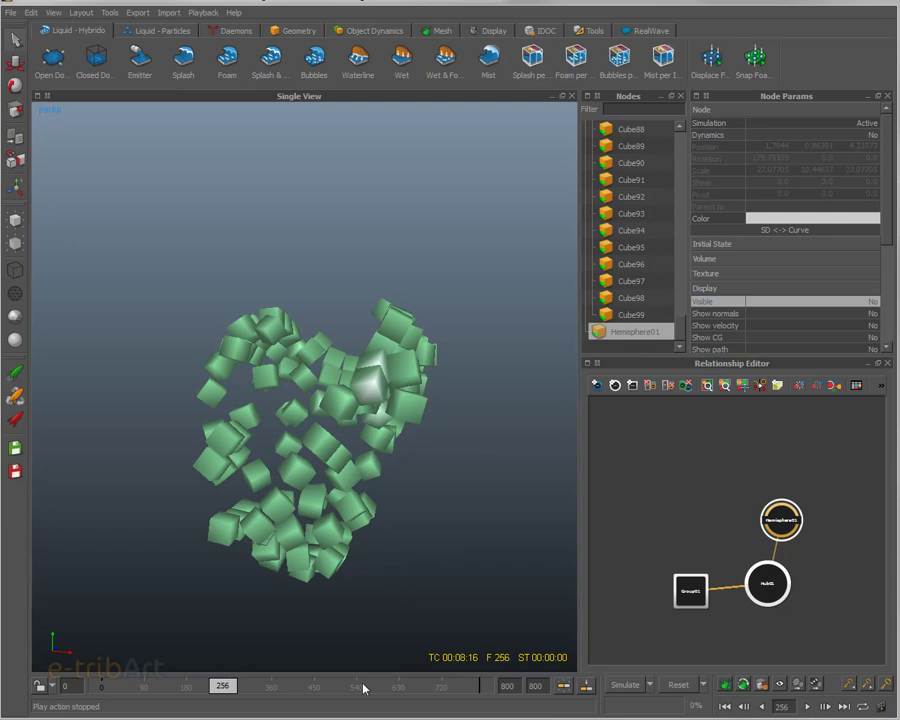
pyautogui.click(808, 706)
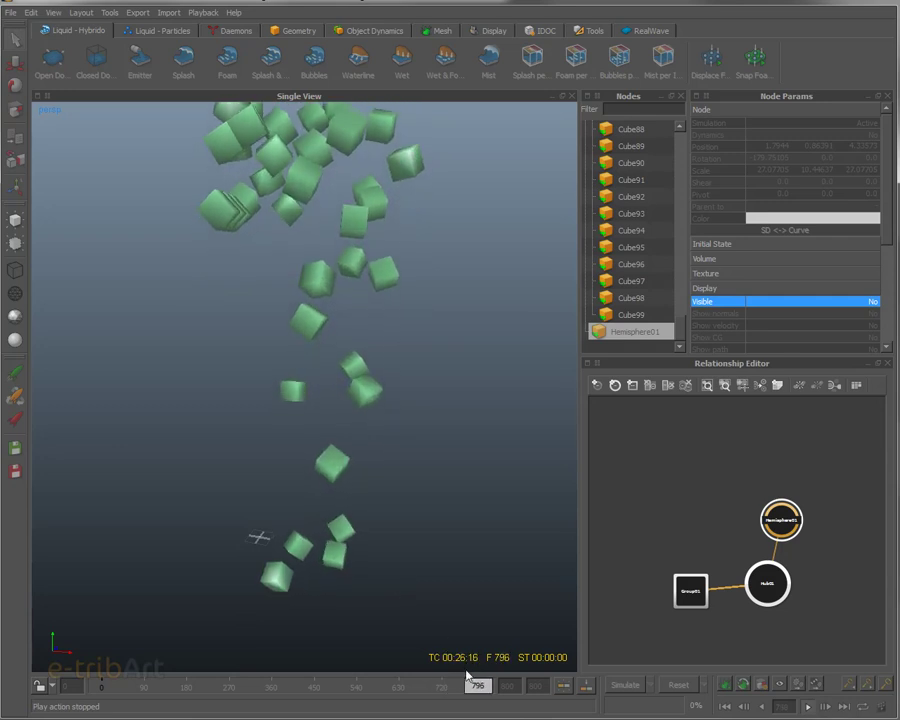
pyautogui.moveTo(478, 686); pyautogui.dragTo(101, 700)
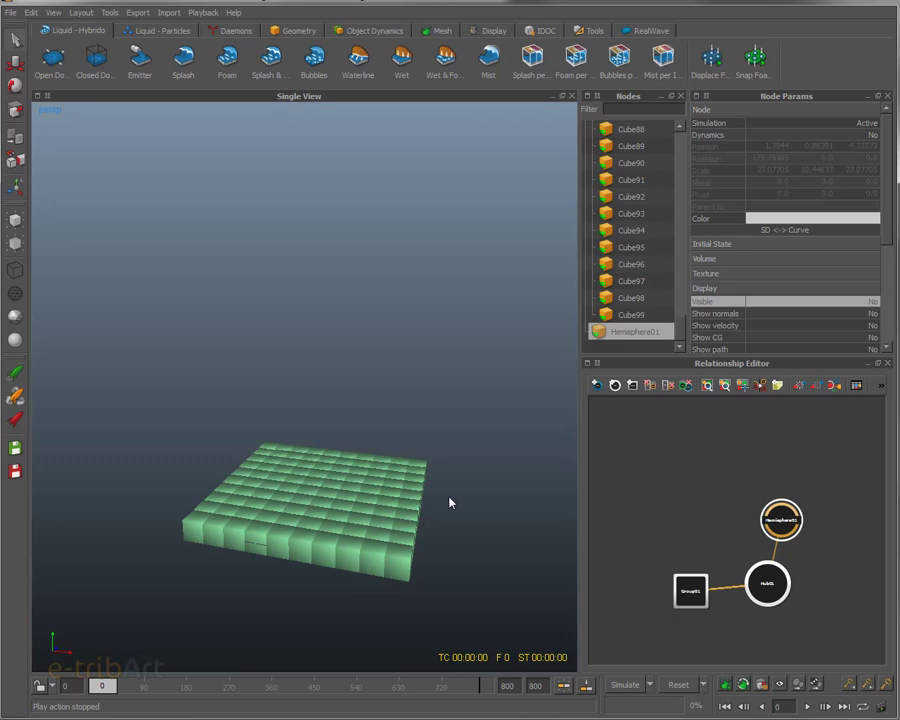
pyautogui.keyDown('alt'); pyautogui.moveTo(442, 482); pyautogui.dragTo(436, 408); pyautogui.keyUp('alt')
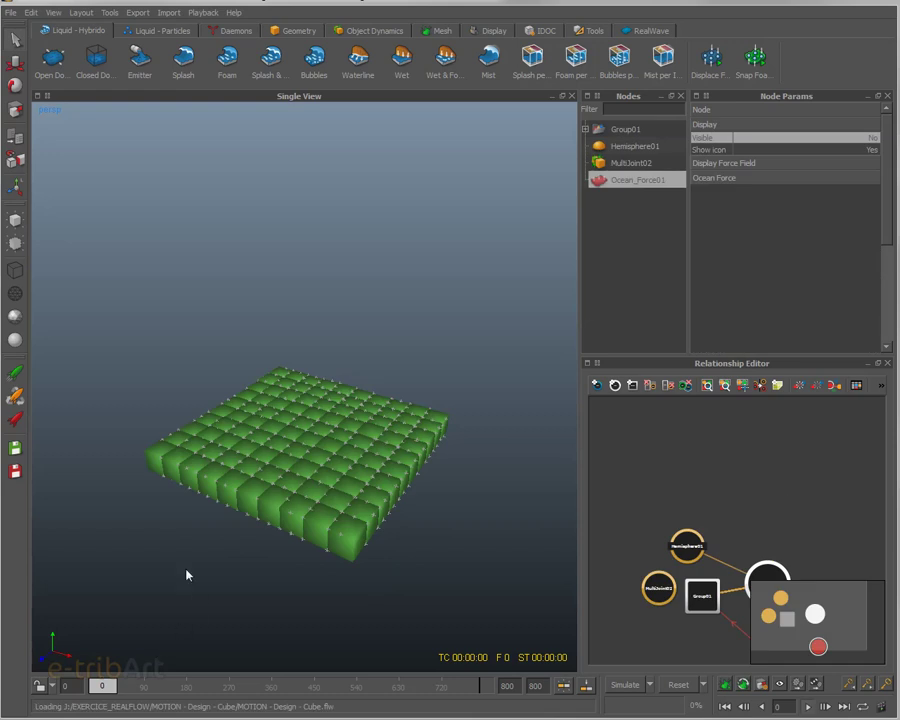
# - Examine individual cubes along the front edge of the grid and the available geometry primitives
pyautogui.click(271, 506)
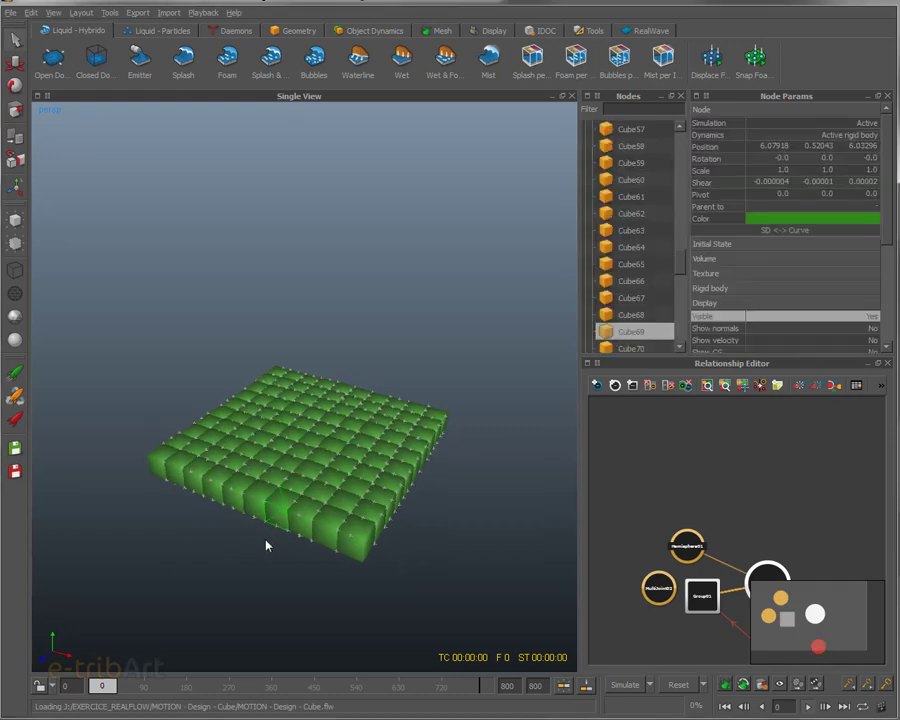
pyautogui.click(294, 31)
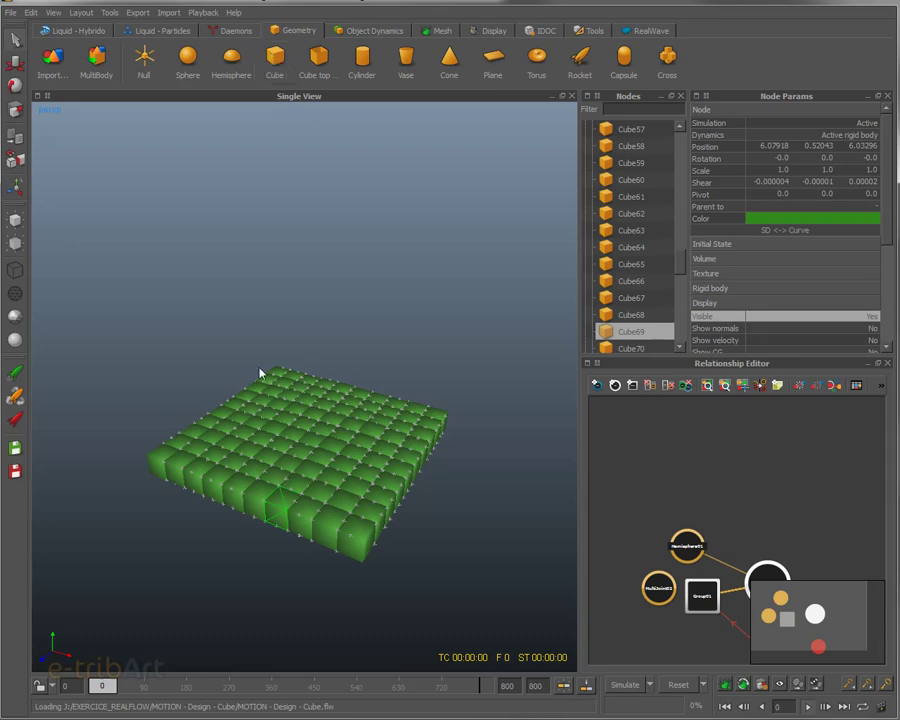
pyautogui.click(158, 469)
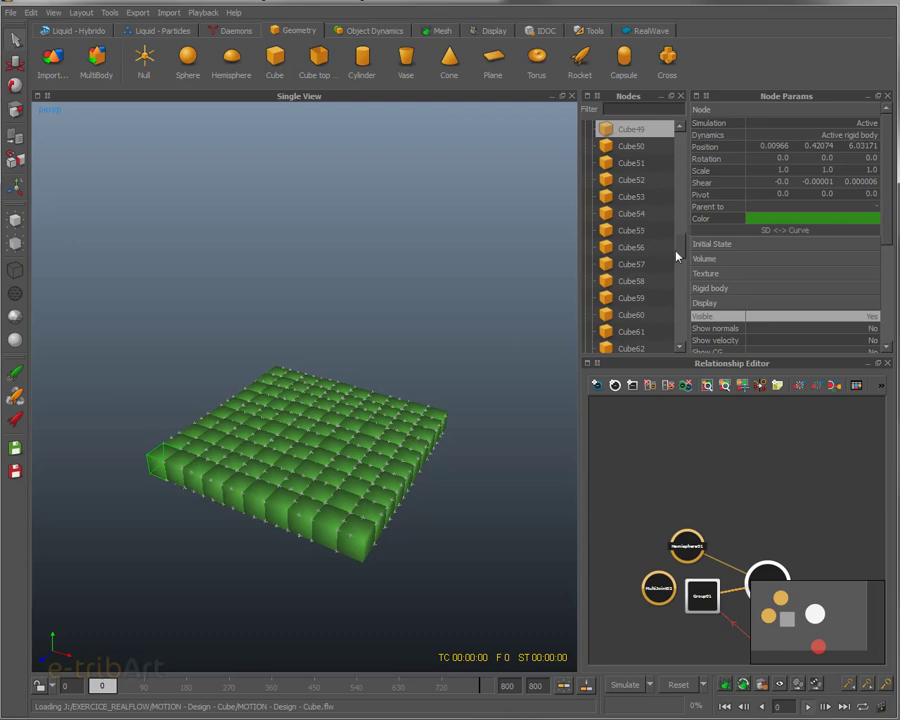
pyautogui.moveTo(678, 254); pyautogui.dragTo(684, 195)
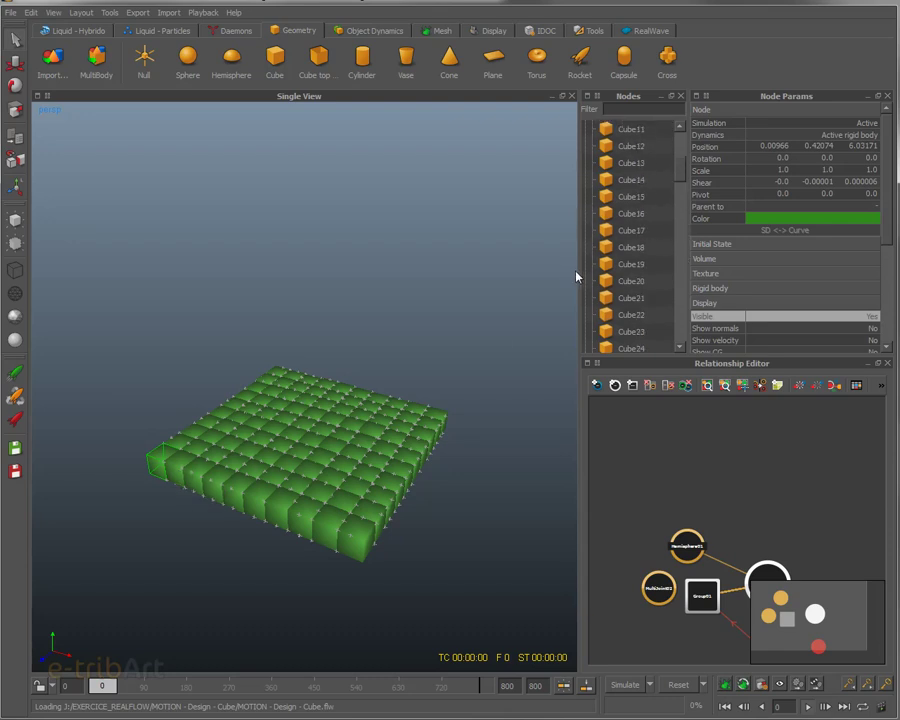
# - Widen the node list, check the Group option for Cube01 through Cube101, and select Group01
pyautogui.moveTo(578, 270); pyautogui.dragTo(535, 265)
pyautogui.moveTo(651, 174); pyautogui.dragTo(650, 135)
pyautogui.click(584, 146)
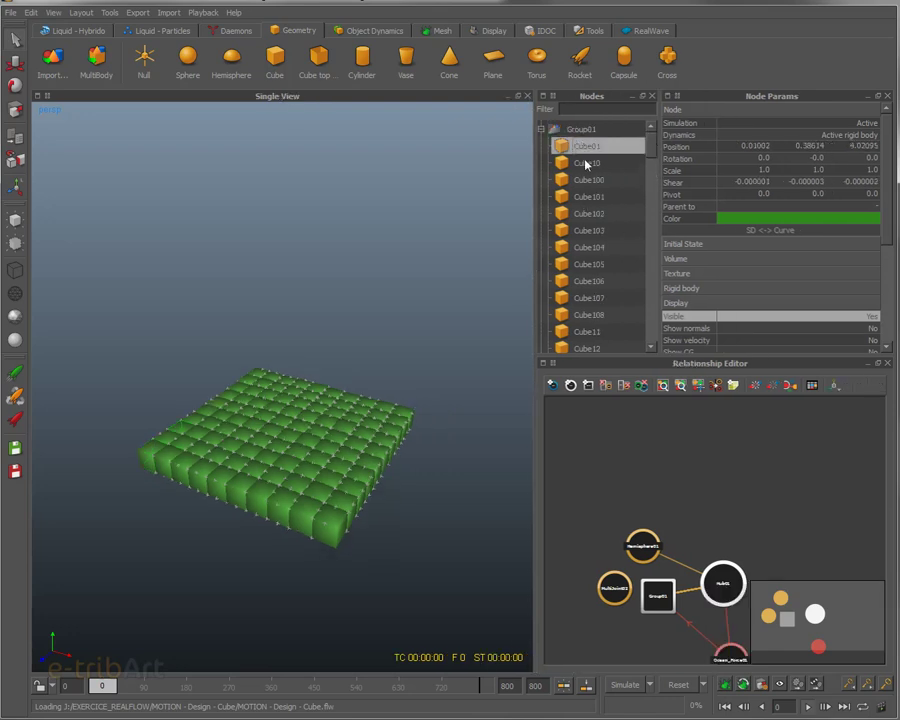
pyautogui.keyDown('shift'); pyautogui.click(587, 199); pyautogui.keyUp('shift')
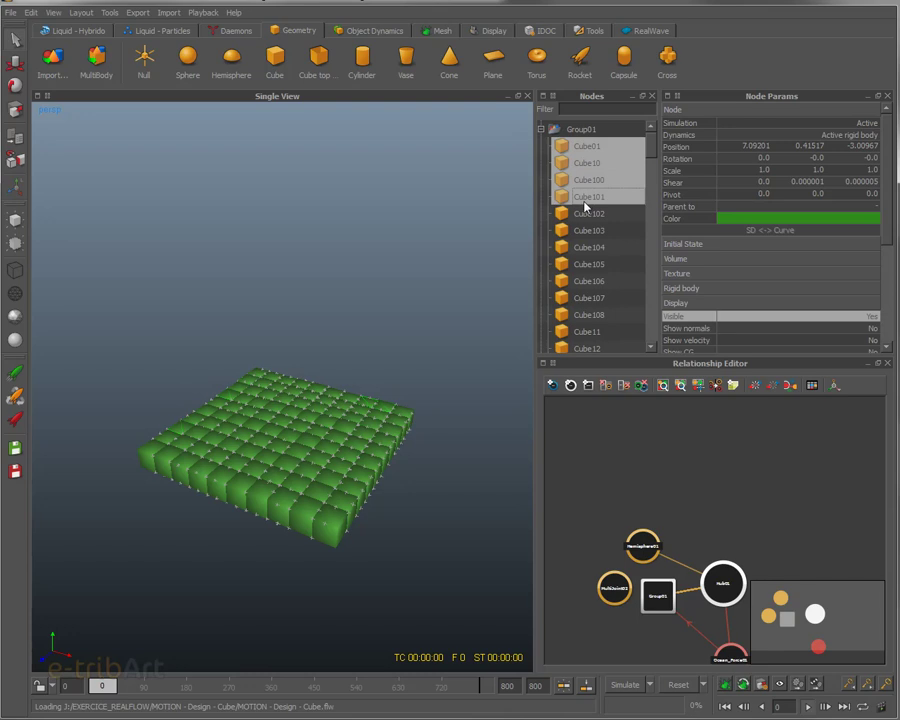
pyautogui.rightClick(586, 205)
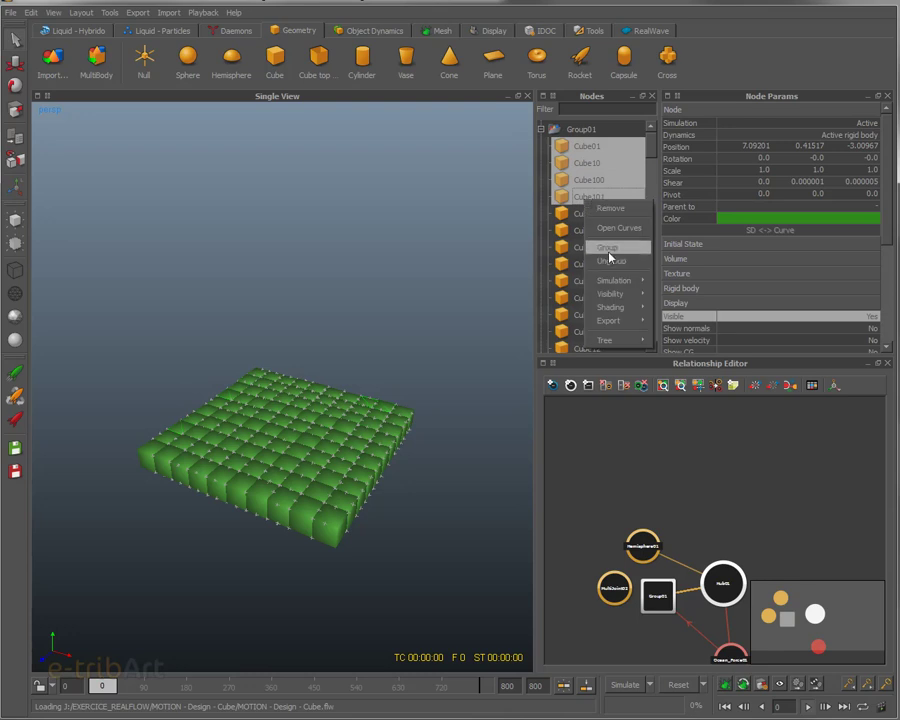
pyautogui.click(584, 130)
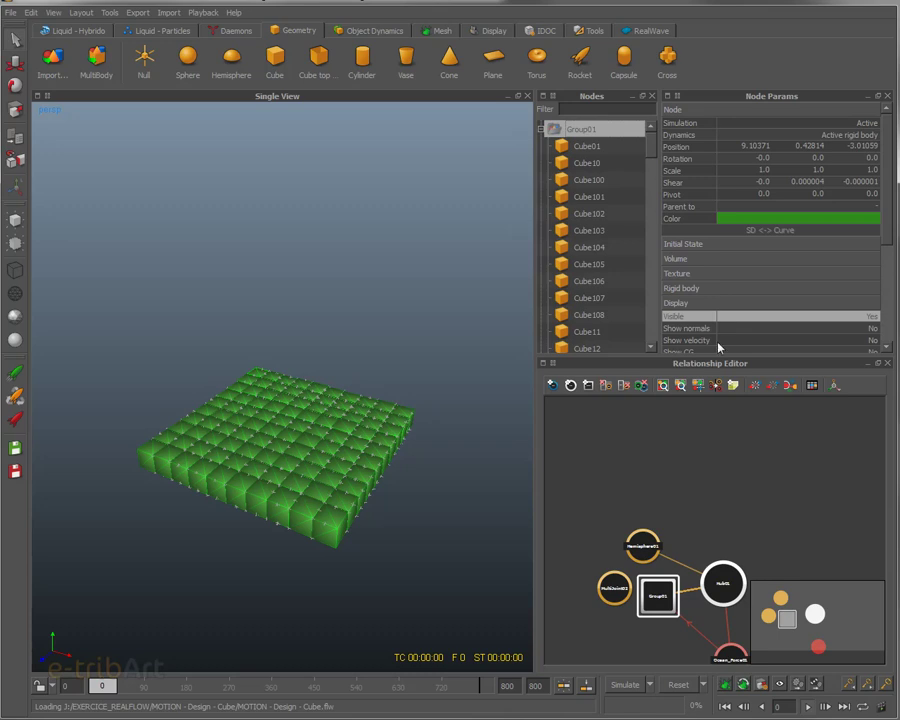
# - Rearrange Group01, Hemisphere01 and MultiJoint02 around Hub01 in the Relationship Editor so their links read clearly
pyautogui.moveTo(692, 584); pyautogui.dragTo(704, 498, button='middle')
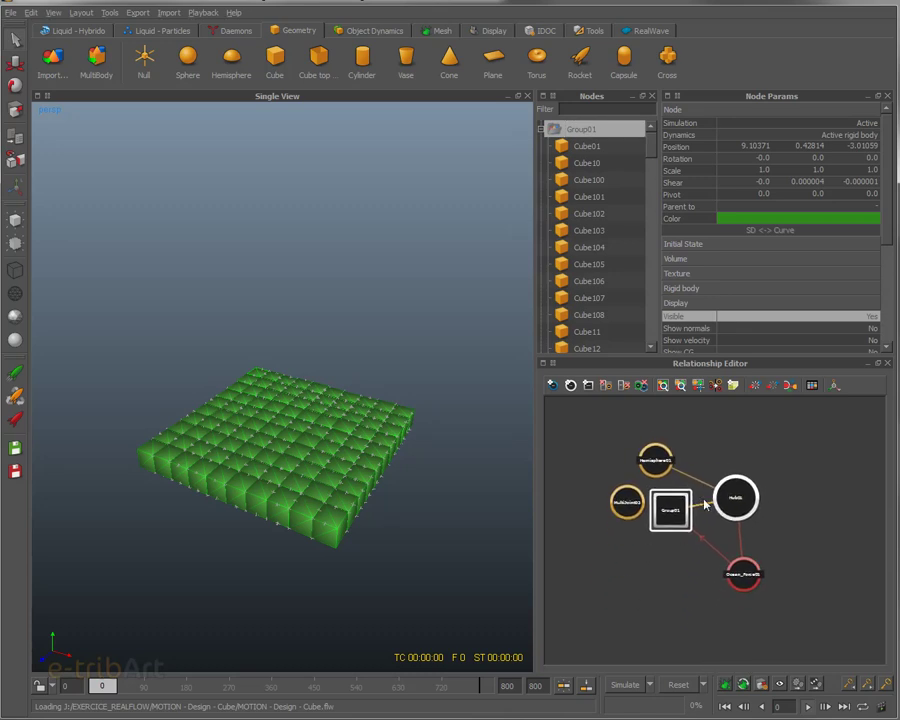
pyautogui.moveTo(661, 573)
pyautogui.mouseDown()
pyautogui.moveTo(651, 561)
pyautogui.moveTo(657, 552)
pyautogui.mouseUp()
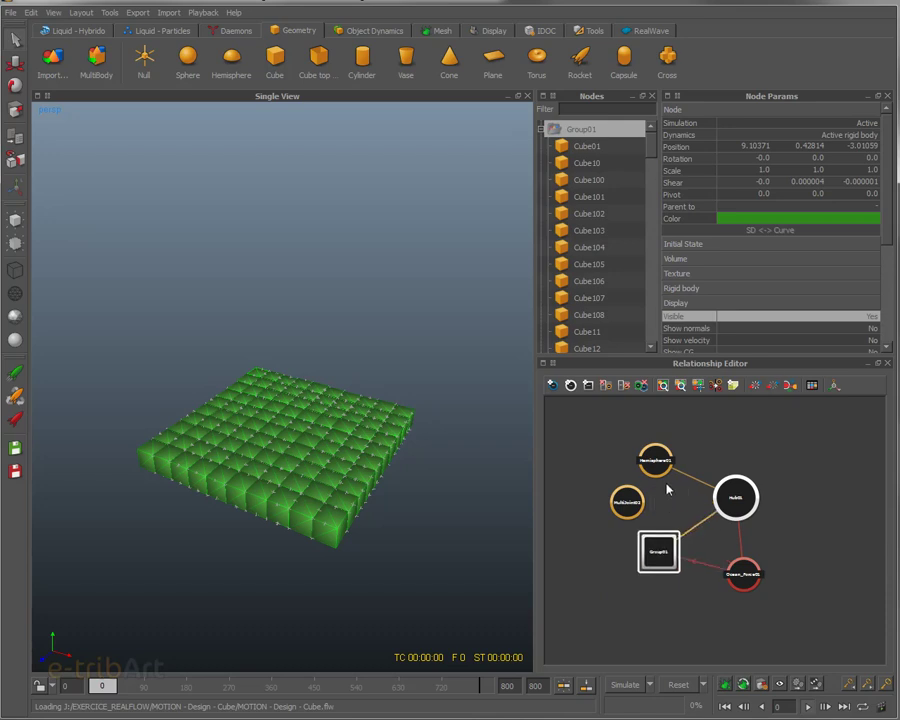
pyautogui.moveTo(656, 462); pyautogui.dragTo(808, 461)
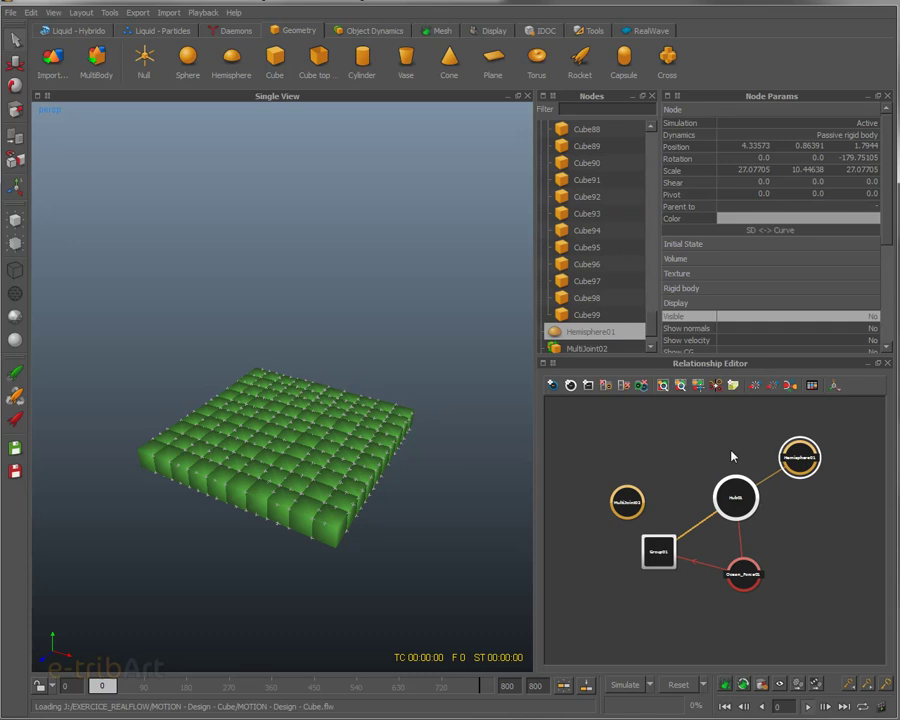
pyautogui.click(655, 549)
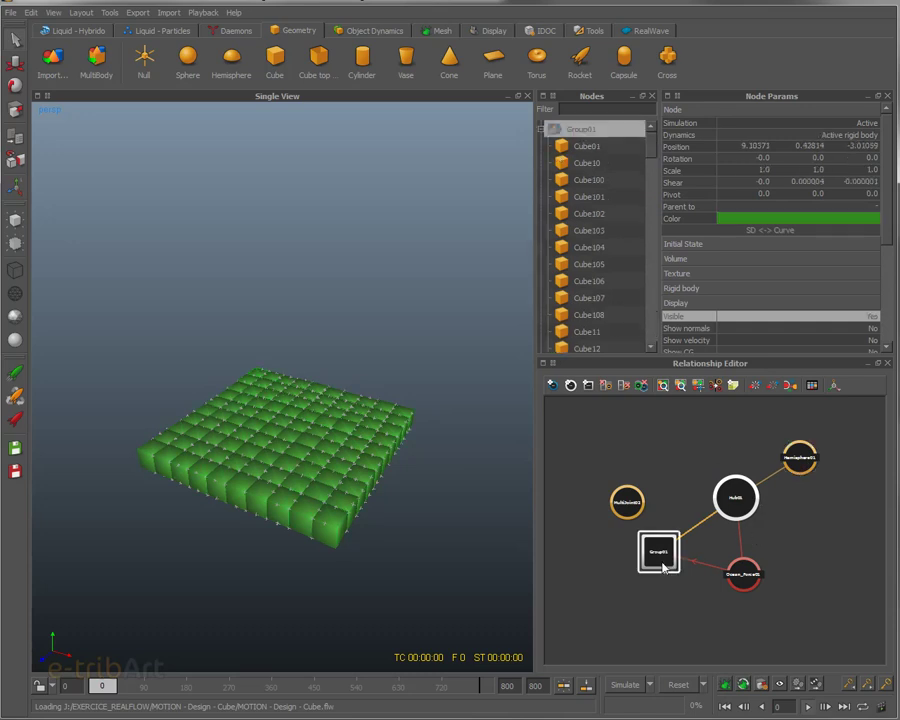
pyautogui.scroll(4, 652, 550)
pyautogui.scroll(-4, 625, 575)
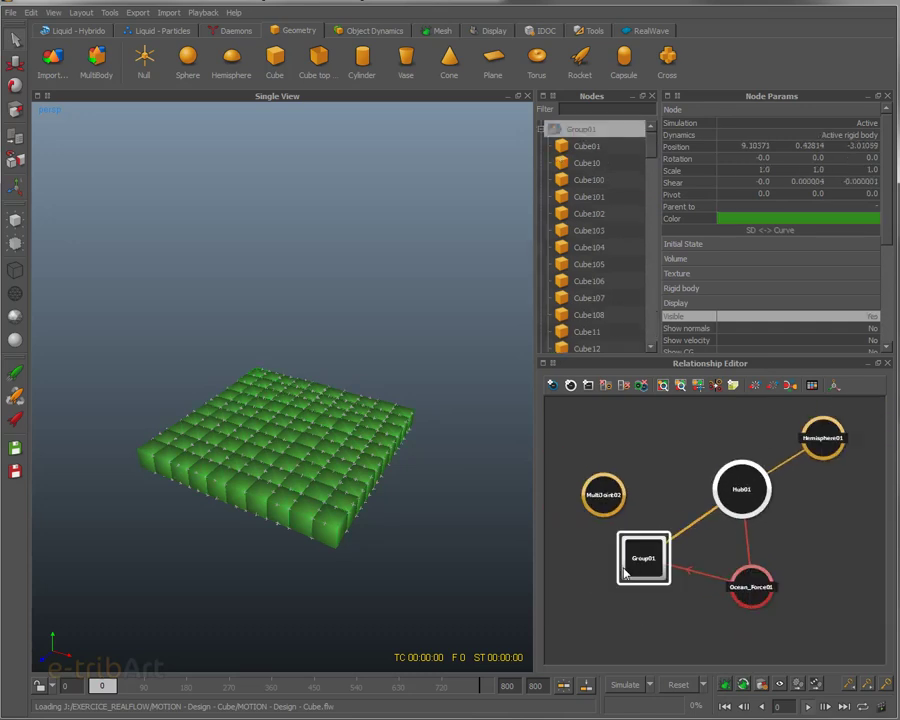
pyautogui.moveTo(606, 498); pyautogui.dragTo(648, 464)
pyautogui.moveTo(644, 563); pyautogui.dragTo(648, 545)
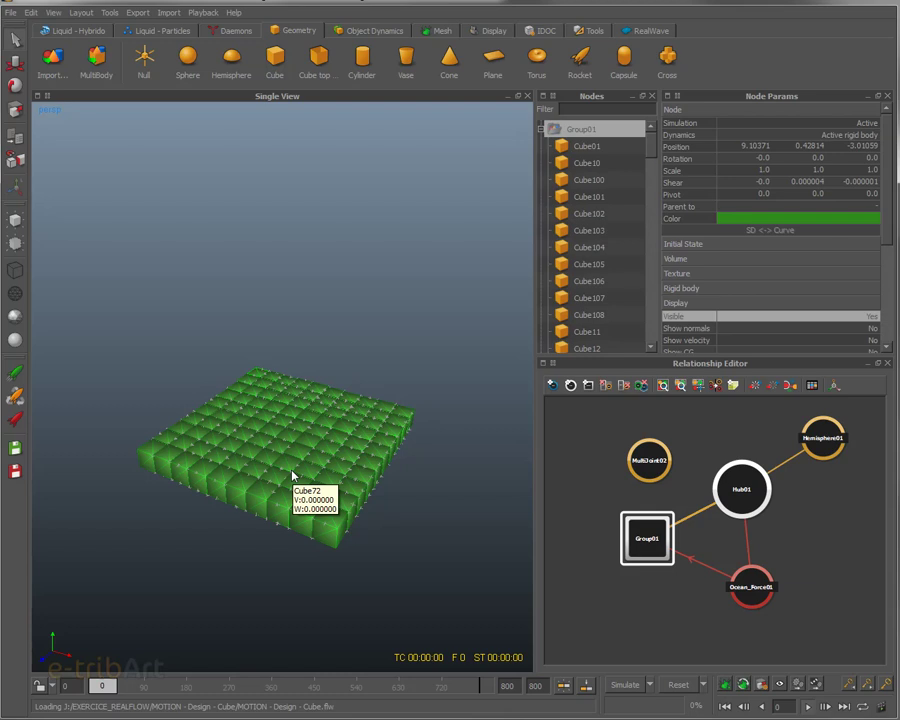
# - Delete the MultiJoint02 node from the scene
pyautogui.keyDown('alt'); pyautogui.moveTo(283, 452); pyautogui.dragTo(252, 446); pyautogui.keyUp('alt')
pyautogui.moveTo(653, 164); pyautogui.dragTo(648, 357)
pyautogui.click(610, 333)
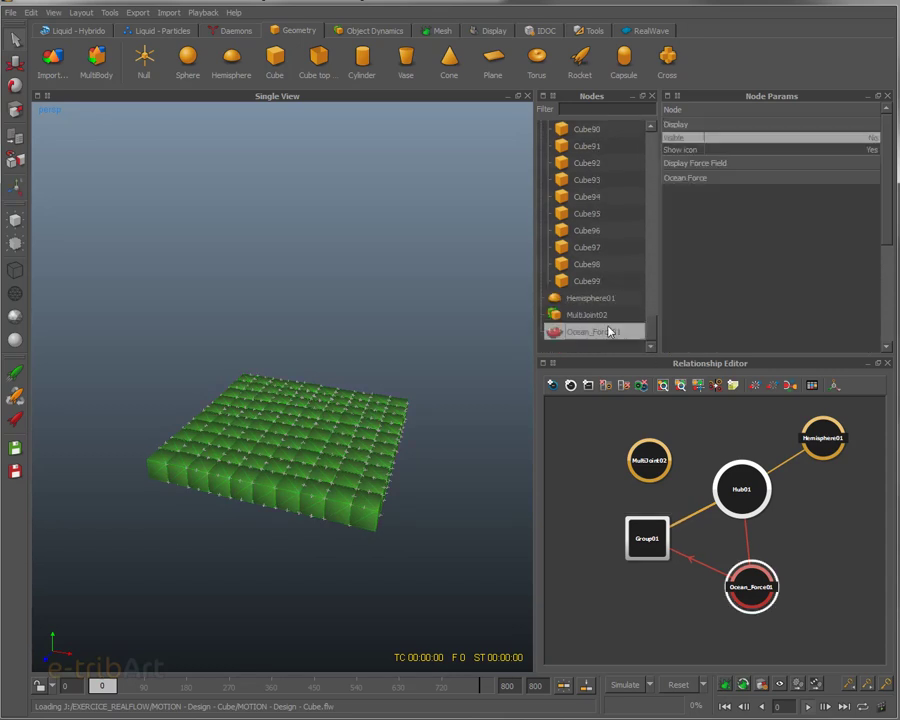
pyautogui.click(604, 316)
pyautogui.press('Delete')
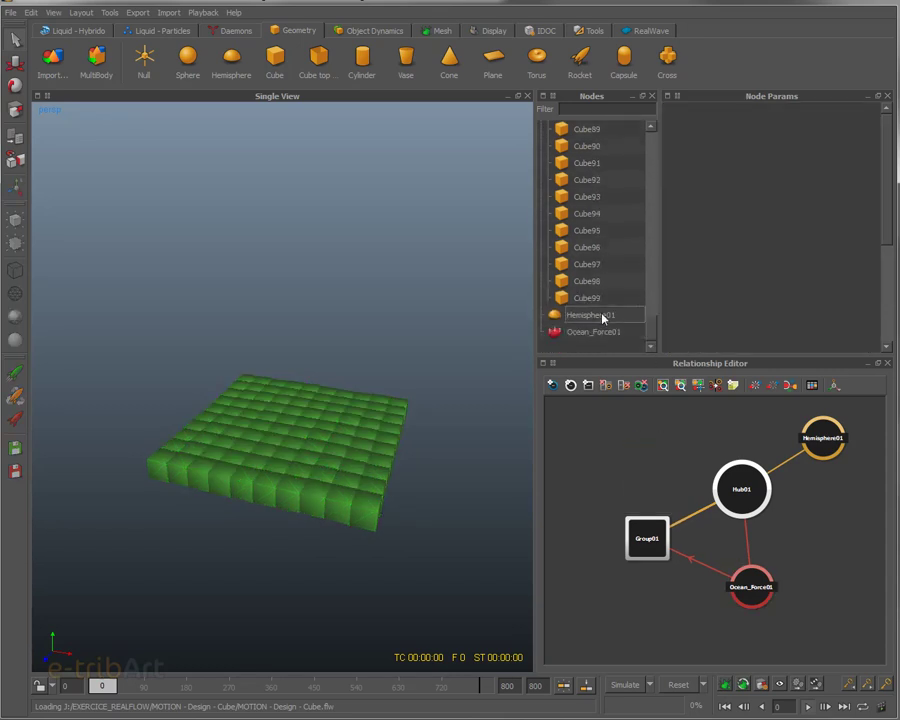
# - Inspect the unjointed cube grid up close, select Group01 and collapse it in the node list
pyautogui.click(238, 478)
pyautogui.keyDown('alt'); pyautogui.moveTo(240, 480); pyautogui.dragTo(221, 500); pyautogui.keyUp('alt')
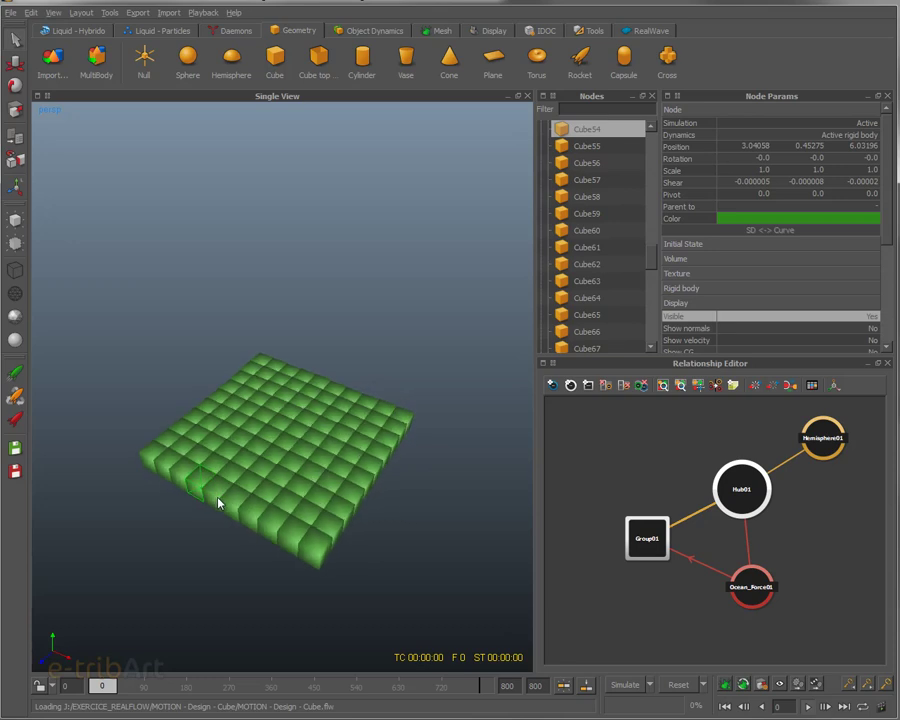
pyautogui.scroll(5, 221, 490)
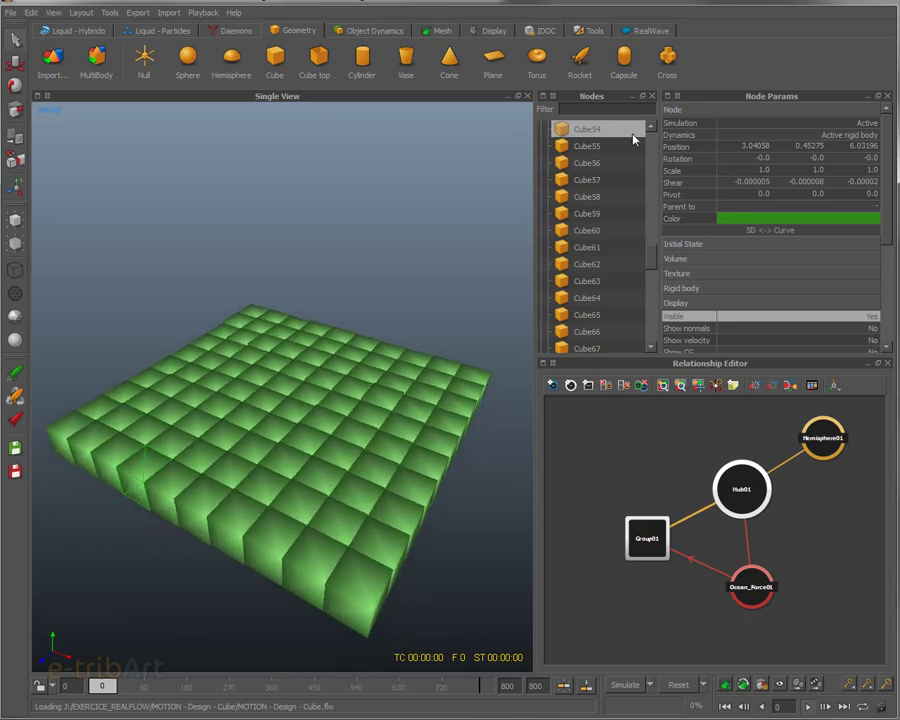
pyautogui.scroll(9, 651, 135)
pyautogui.scroll(10, 655, 145)
pyautogui.click(579, 131)
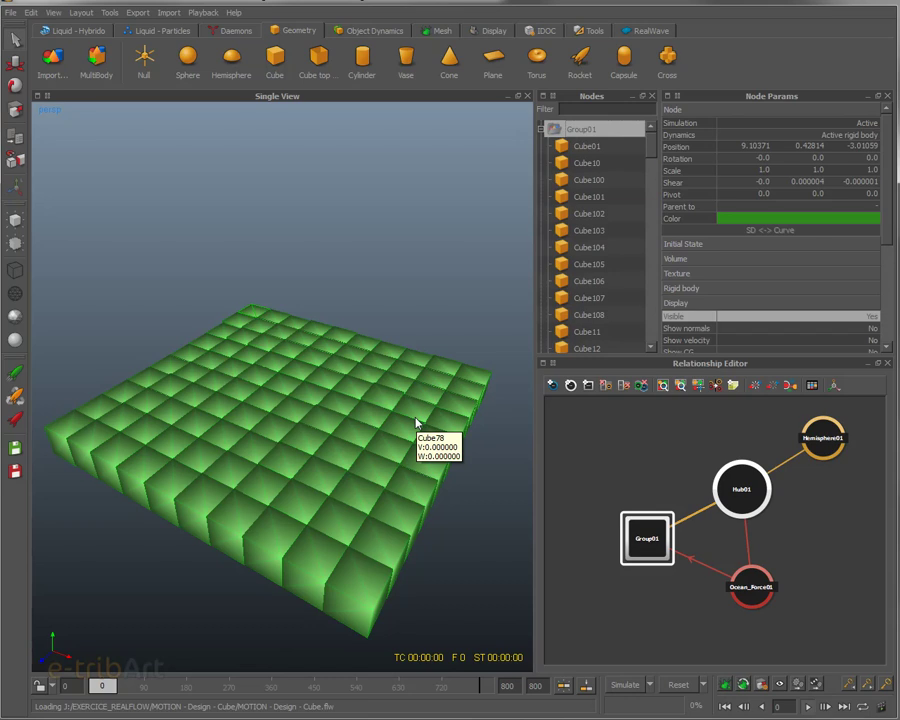
pyautogui.keyDown('alt'); pyautogui.moveTo(388, 454); pyautogui.dragTo(395, 408); pyautogui.keyUp('alt')
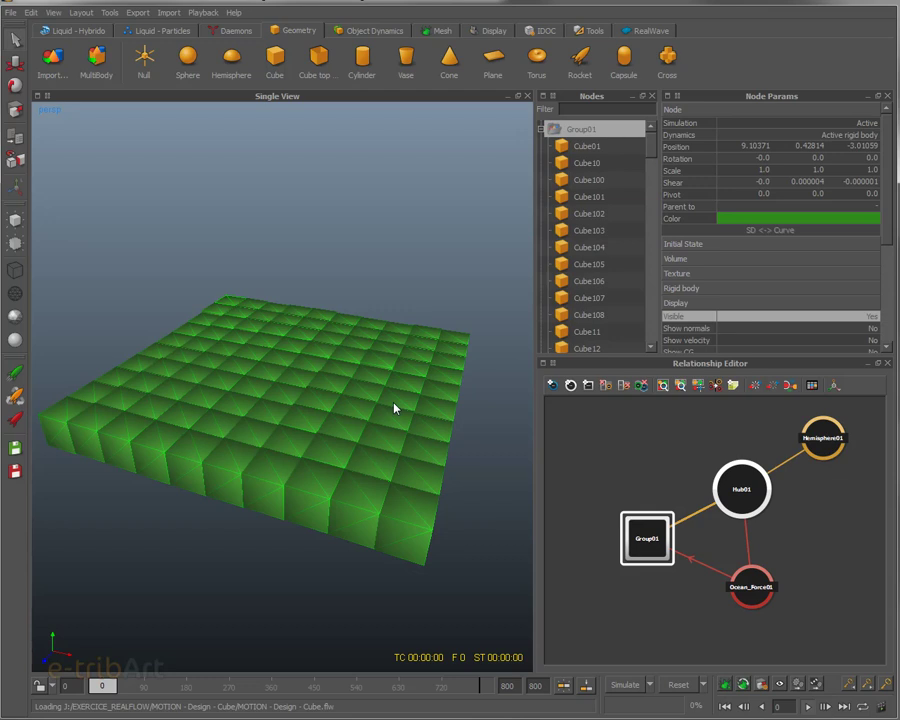
pyautogui.doubleClick(584, 133)
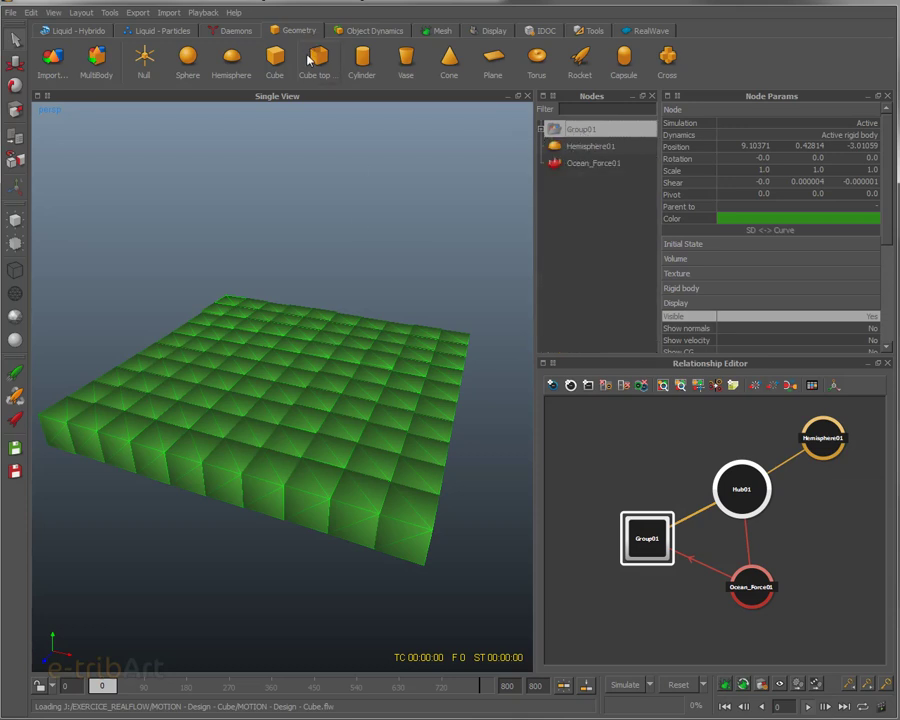
# - Add a MultiJoint object dynamics node to the scene
pyautogui.click(236, 32)
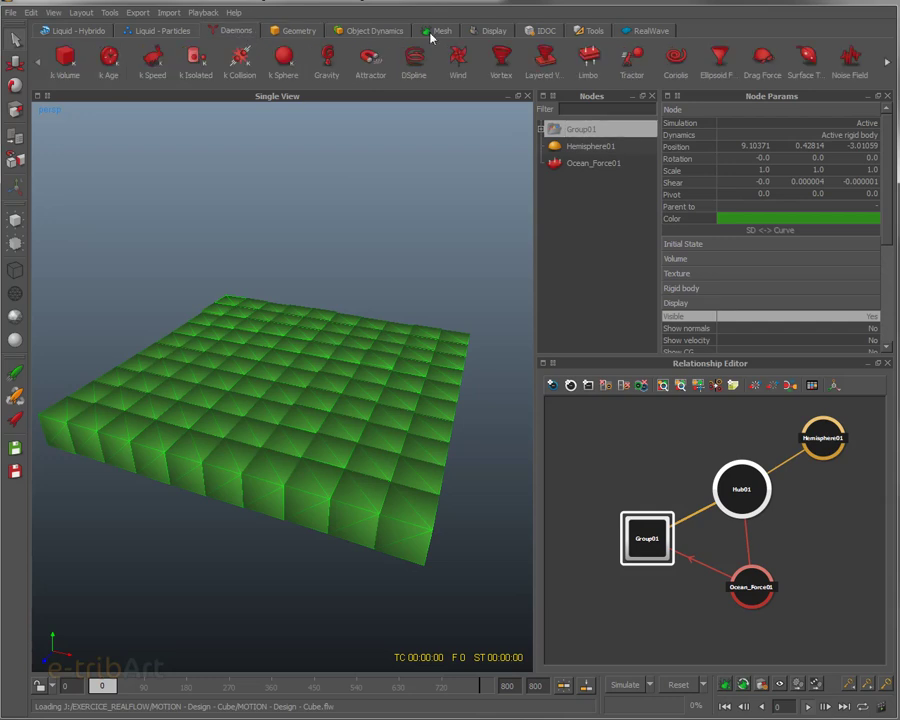
pyautogui.click(350, 32)
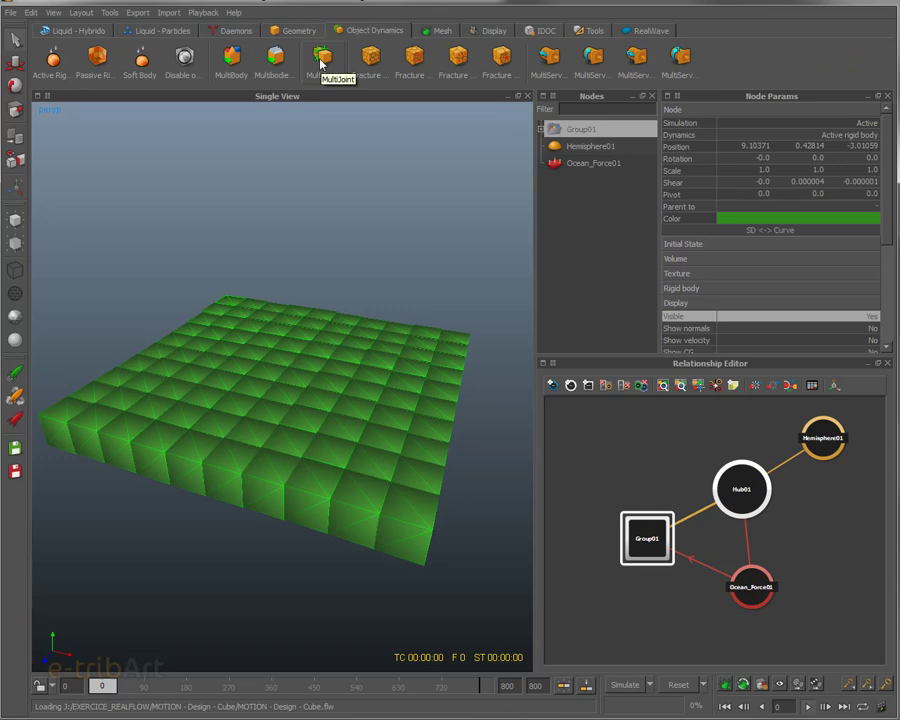
pyautogui.click(321, 62)
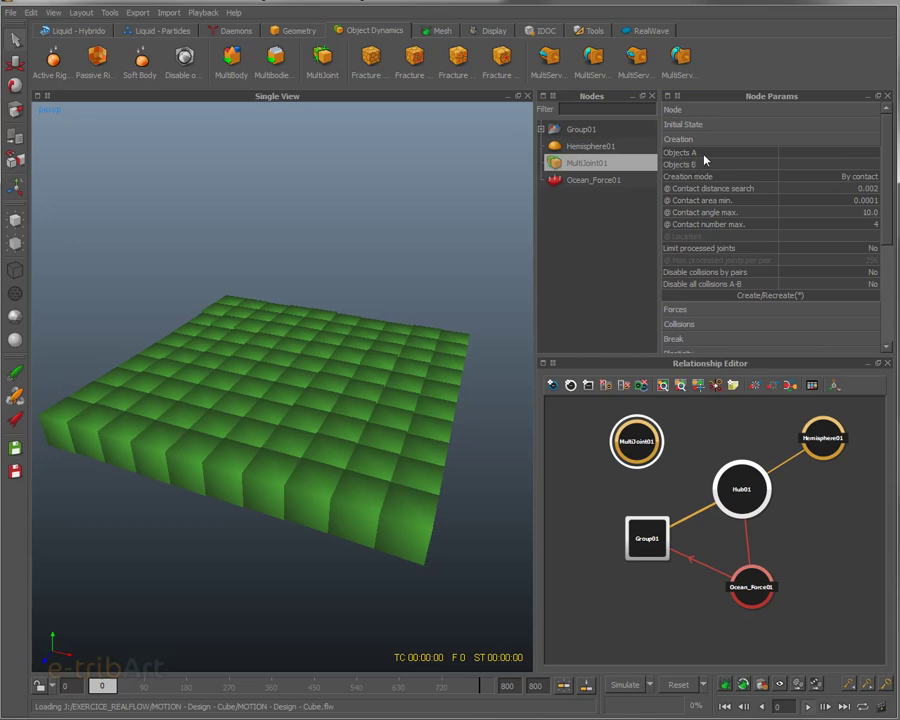
# - Assign Group01 as both Objects A and Objects B of the new MultiJoint
pyautogui.click(804, 154)
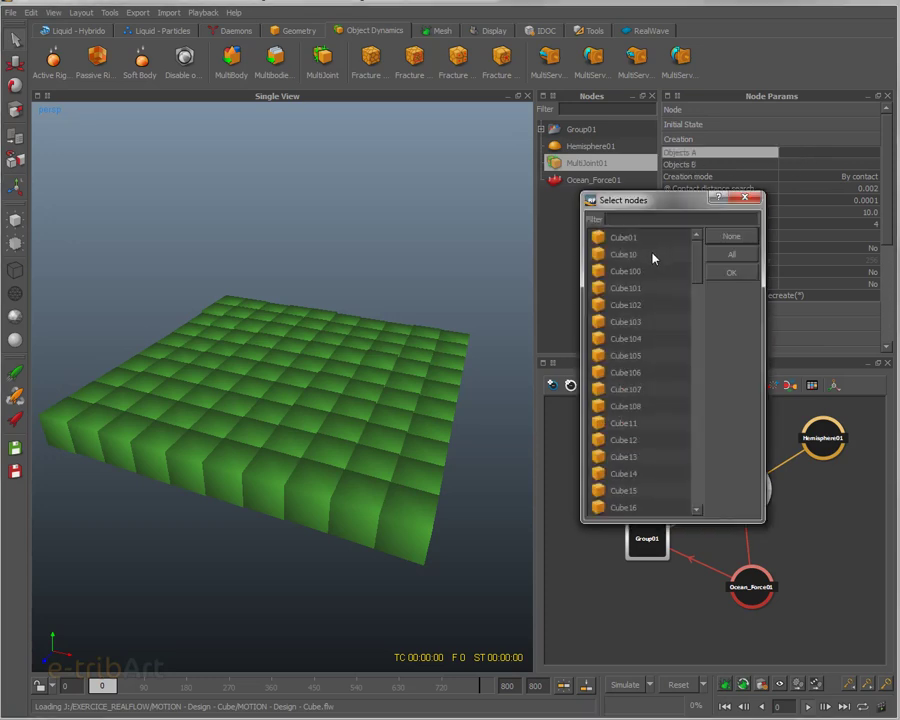
pyautogui.moveTo(697, 258); pyautogui.dragTo(693, 506)
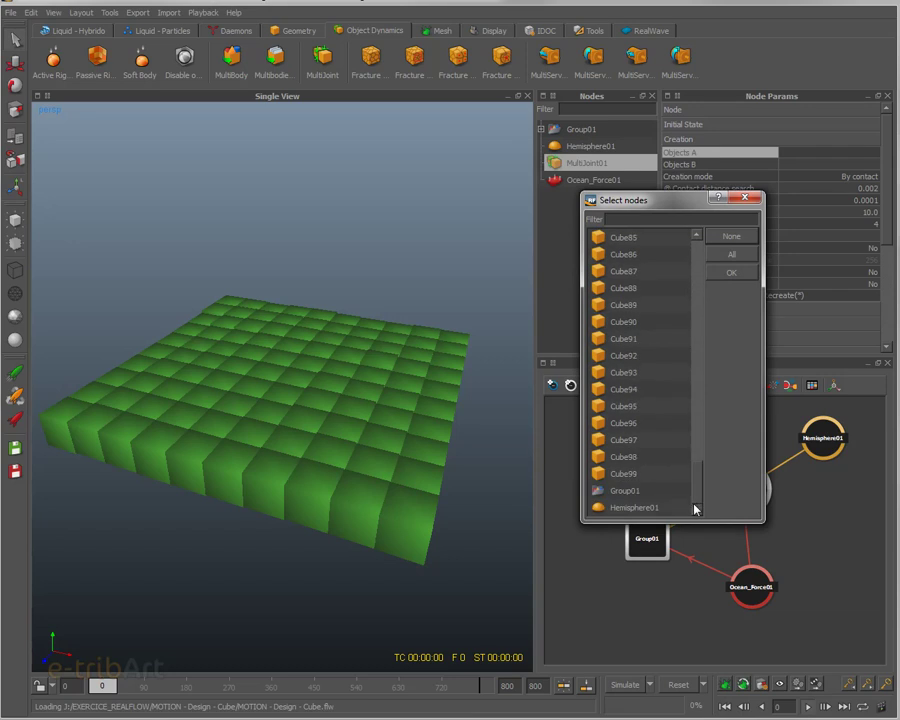
pyautogui.click(620, 491)
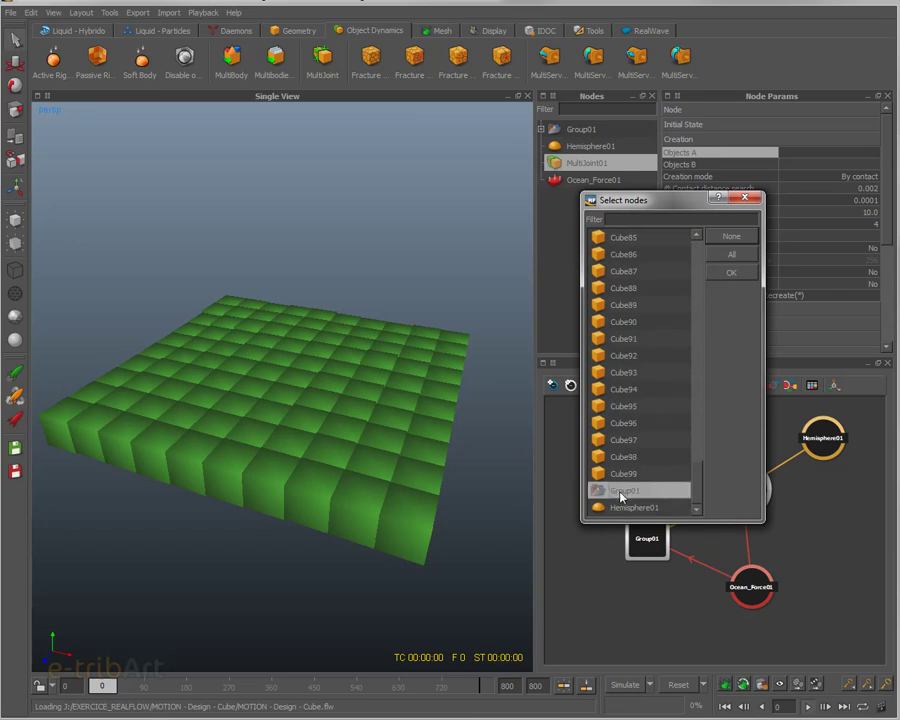
pyautogui.click(729, 272)
pyautogui.click(840, 164)
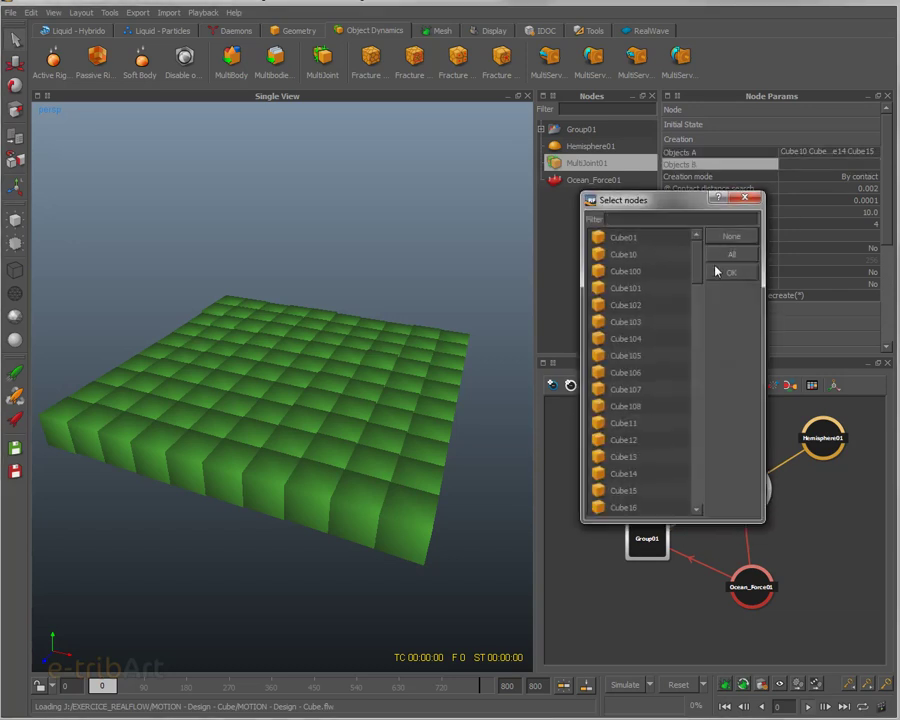
pyautogui.moveTo(695, 275); pyautogui.dragTo(688, 513)
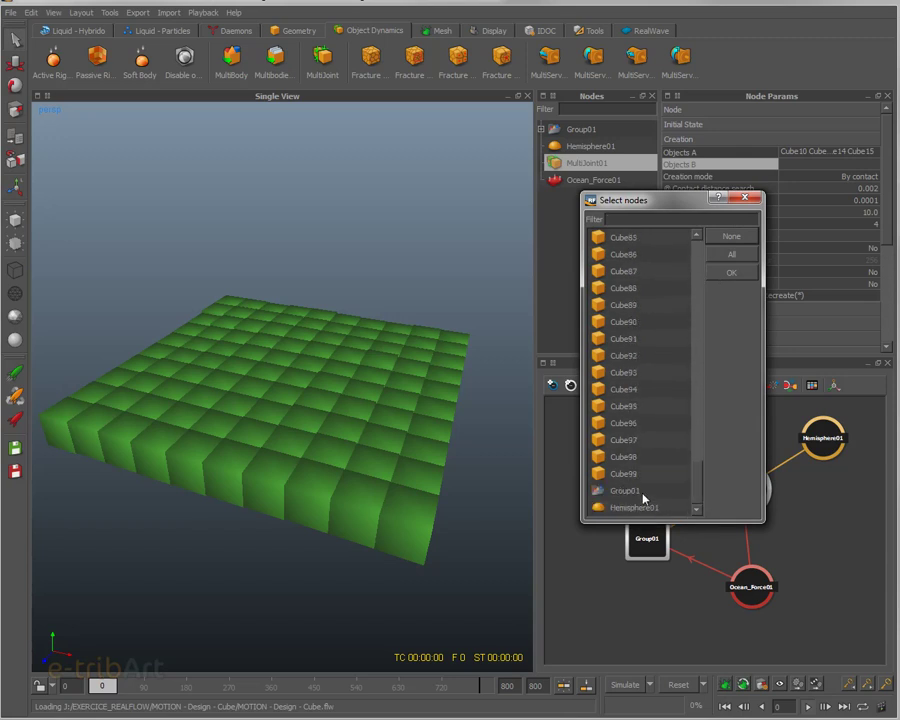
pyautogui.click(605, 491)
pyautogui.click(727, 273)
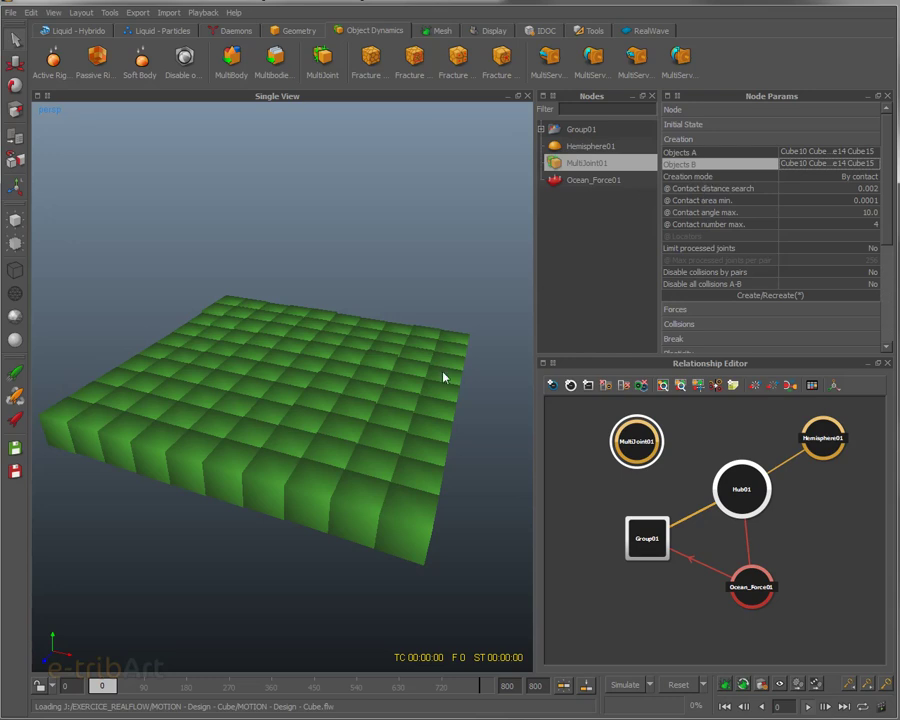
# - Set the MultiJoint's contact distance search to 0.2 and its minimum contact area to 0.1
pyautogui.click(843, 188)
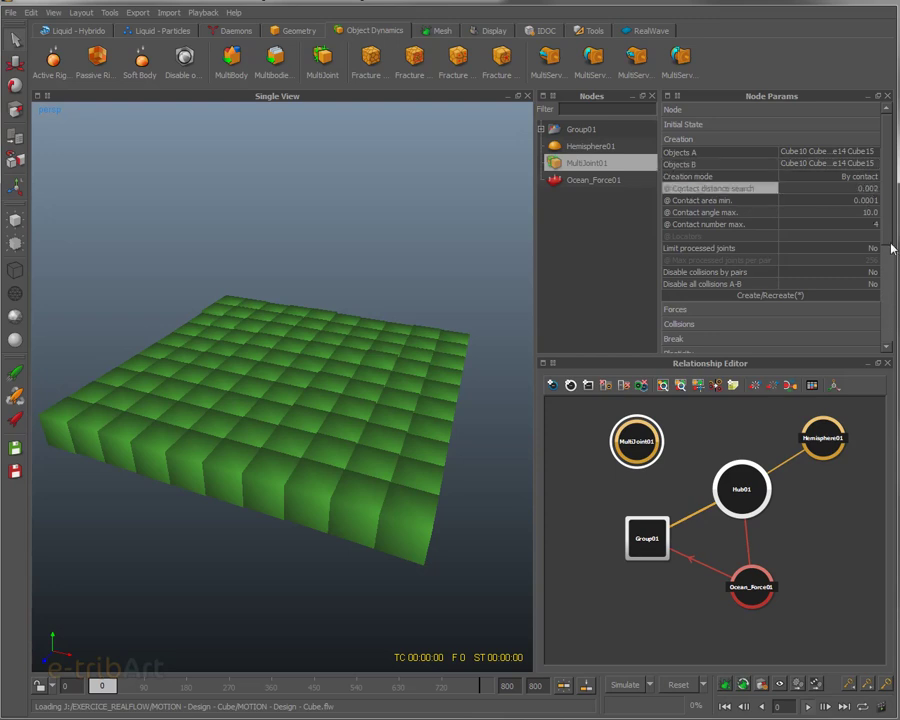
pyautogui.write('0.0')
pyautogui.press('Return')
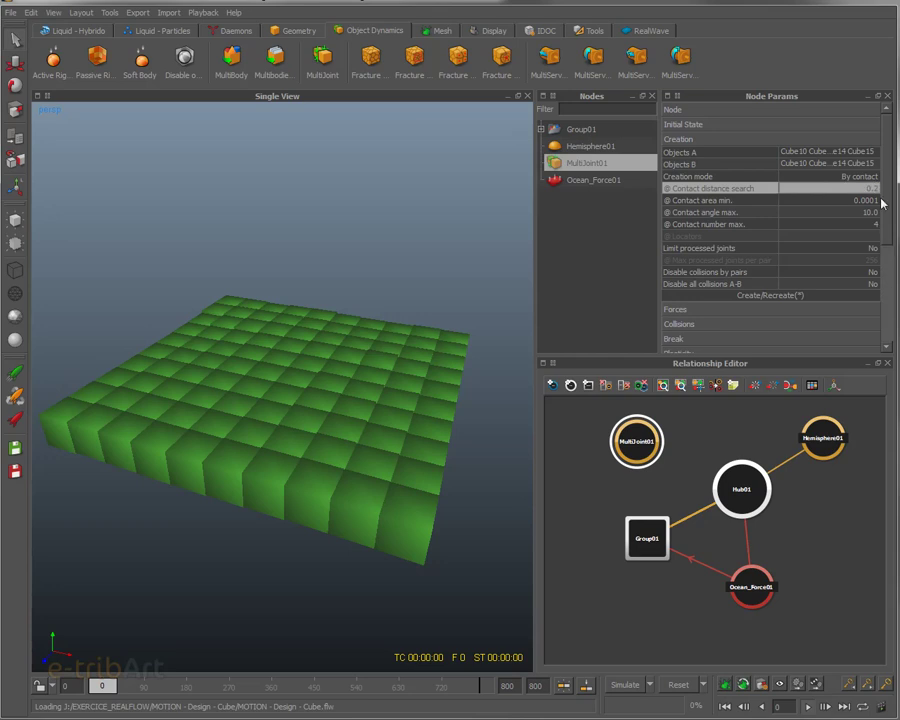
pyautogui.press('Down')
pyautogui.press('Delete')
pyautogui.press('Delete')
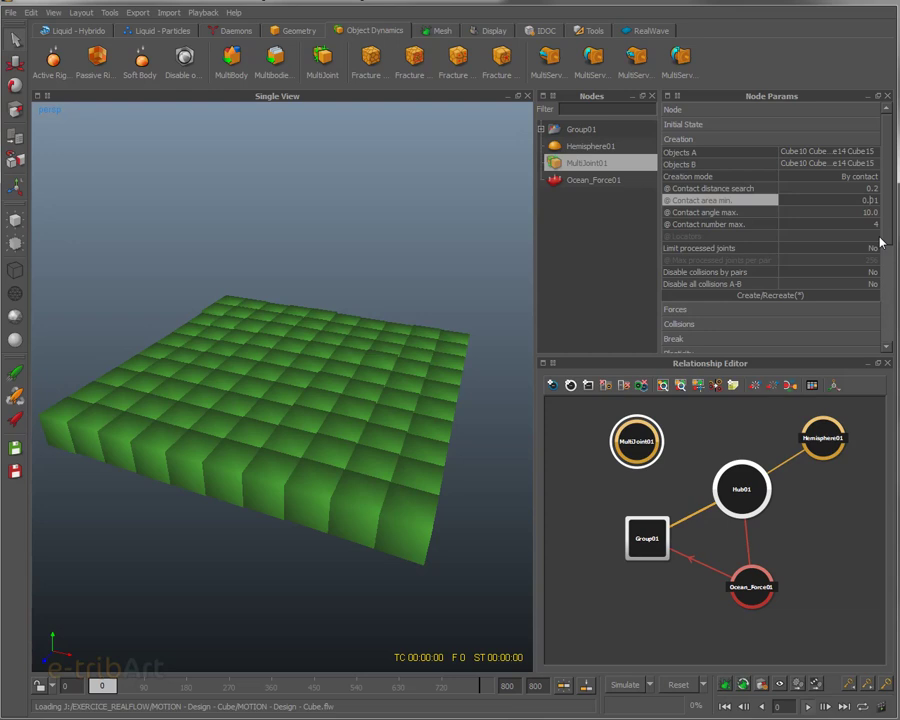
pyautogui.press('Delete')
pyautogui.press('Return')
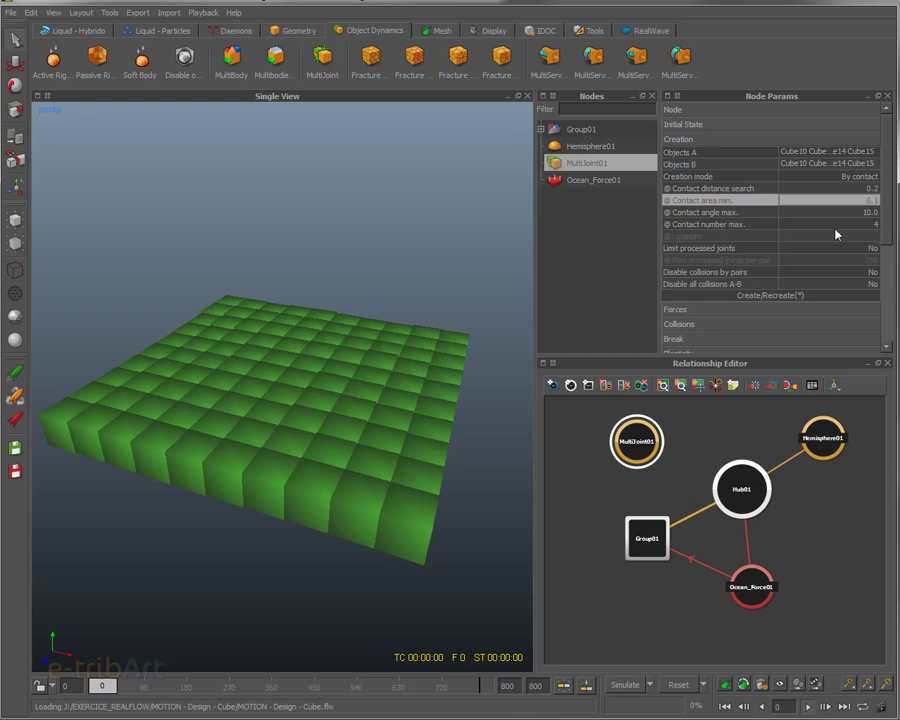
# - Create the joints with a maximum contact number of 8 and inspect them on the cube grid
pyautogui.doubleClick(858, 225)
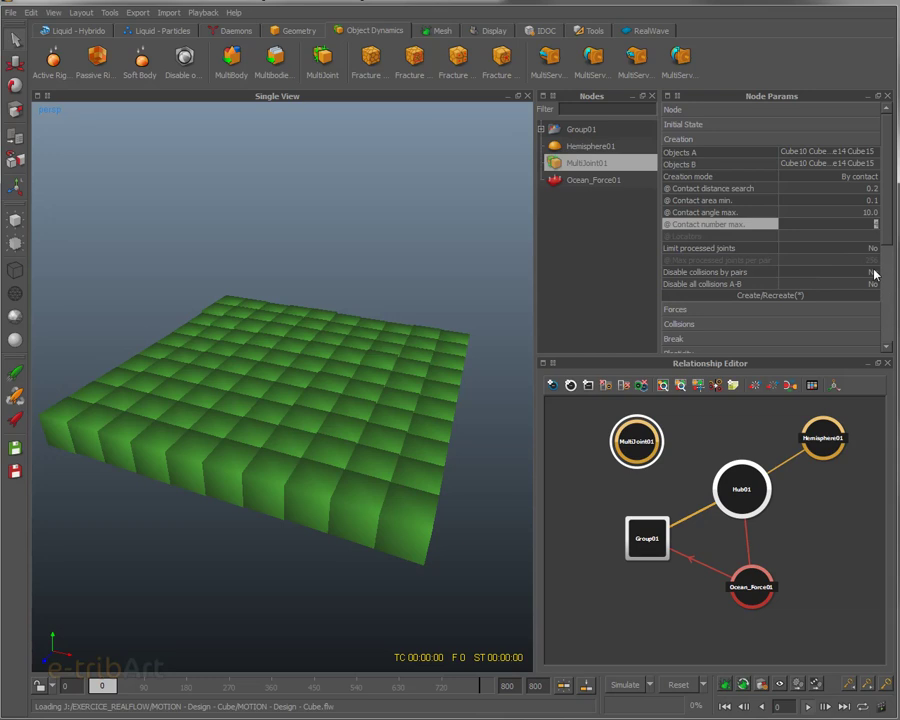
pyautogui.press('Return')
pyautogui.click(739, 296)
pyautogui.keyDown('alt'); pyautogui.moveTo(322, 496); pyautogui.dragTo(452, 392); pyautogui.keyUp('alt')
pyautogui.scroll(3, 380, 447)
pyautogui.scroll(2, 414, 391)
pyautogui.keyDown('alt'); pyautogui.moveTo(409, 420); pyautogui.dragTo(199, 414); pyautogui.keyUp('alt')
pyautogui.keyDown('alt'); pyautogui.moveTo(277, 438); pyautogui.dragTo(255, 438); pyautogui.keyUp('alt')
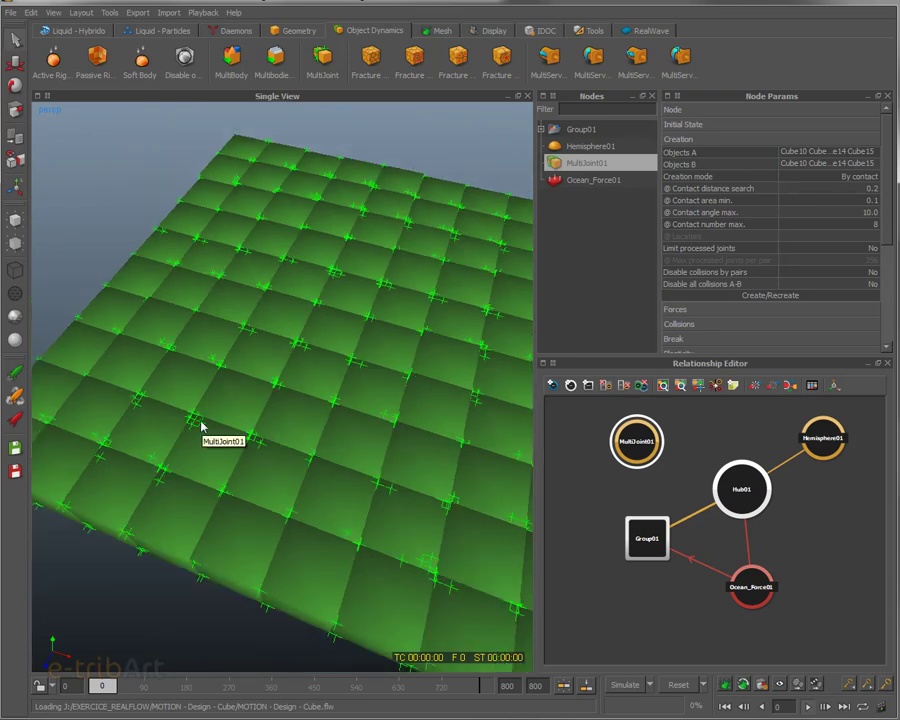
pyautogui.keyDown('alt'); pyautogui.moveTo(254, 468); pyautogui.dragTo(293, 443); pyautogui.keyUp('alt')
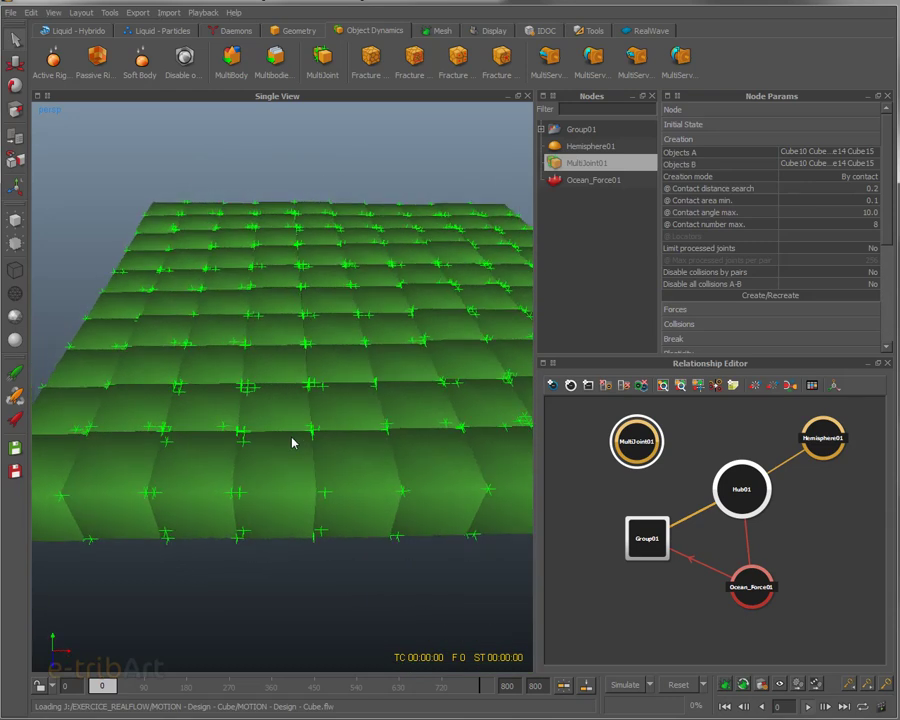
# - Set the maximum contact number to 4 and recreate the joints on the cube grid
pyautogui.doubleClick(850, 224)
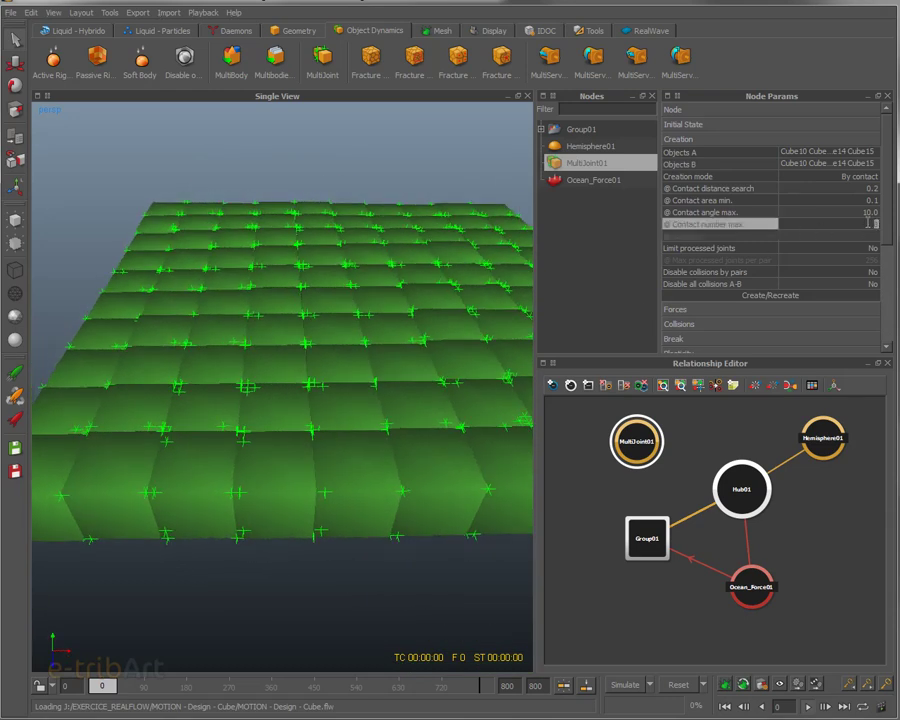
pyautogui.press('Return')
pyautogui.click(826, 297)
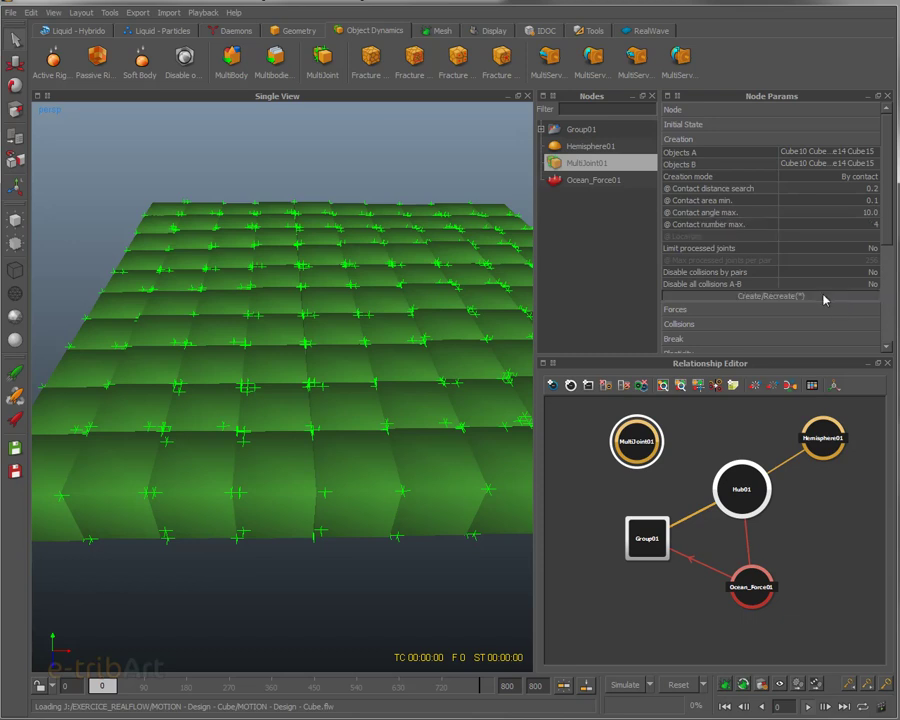
pyautogui.keyDown('alt'); pyautogui.moveTo(266, 258); pyautogui.dragTo(316, 395); pyautogui.keyUp('alt')
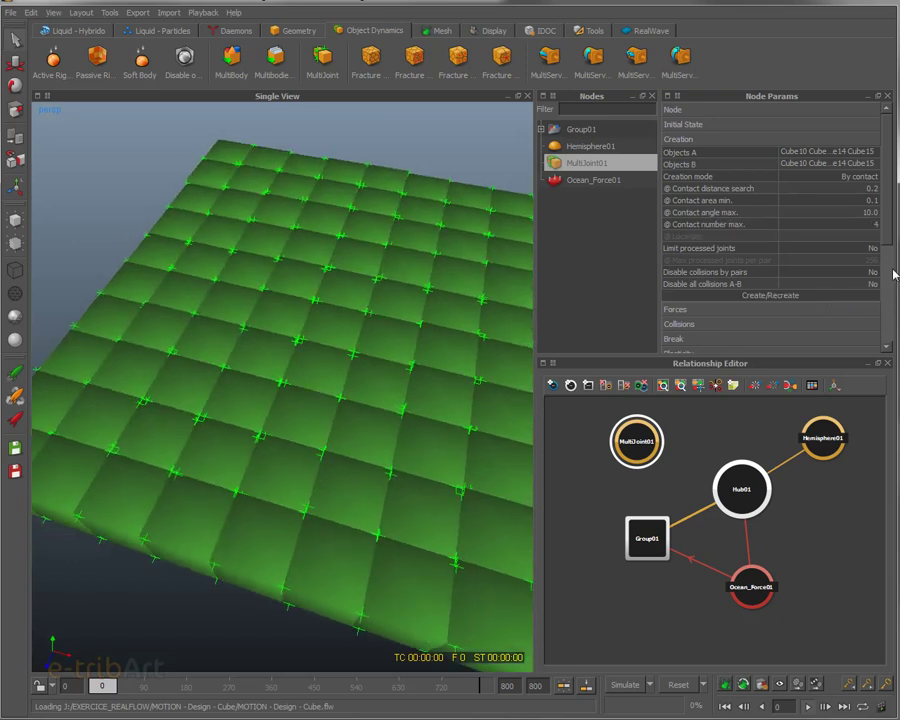
# - Recreate the joints with a contact distance search of 0.02 and check the grid's edges for missing joints
pyautogui.doubleClick(873, 188)
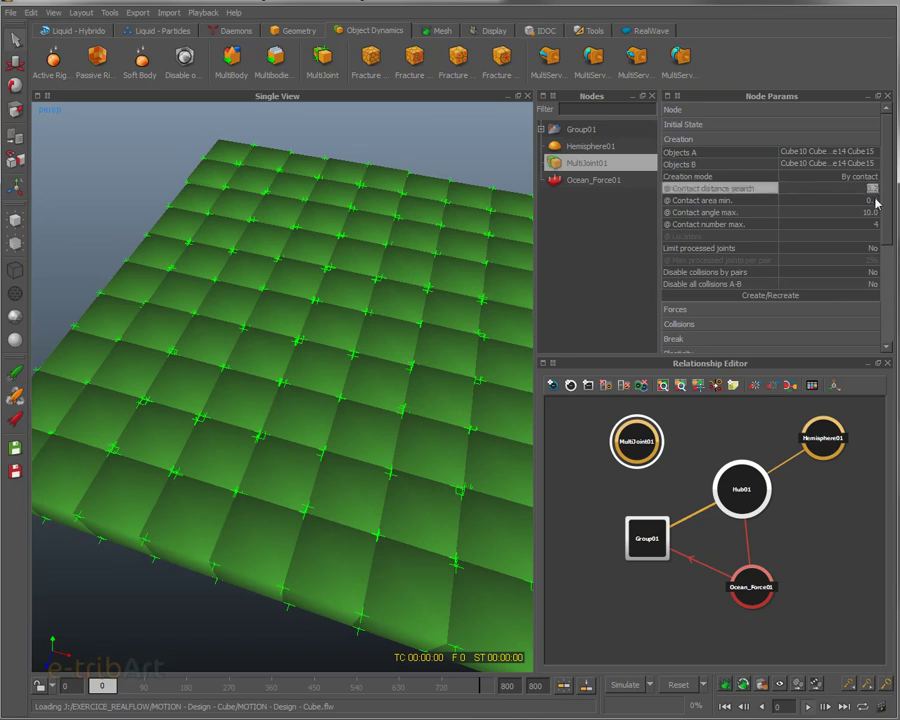
pyautogui.press('Return')
pyautogui.click(779, 298)
pyautogui.keyDown('alt'); pyautogui.moveTo(402, 404); pyautogui.dragTo(418, 364); pyautogui.keyUp('alt')
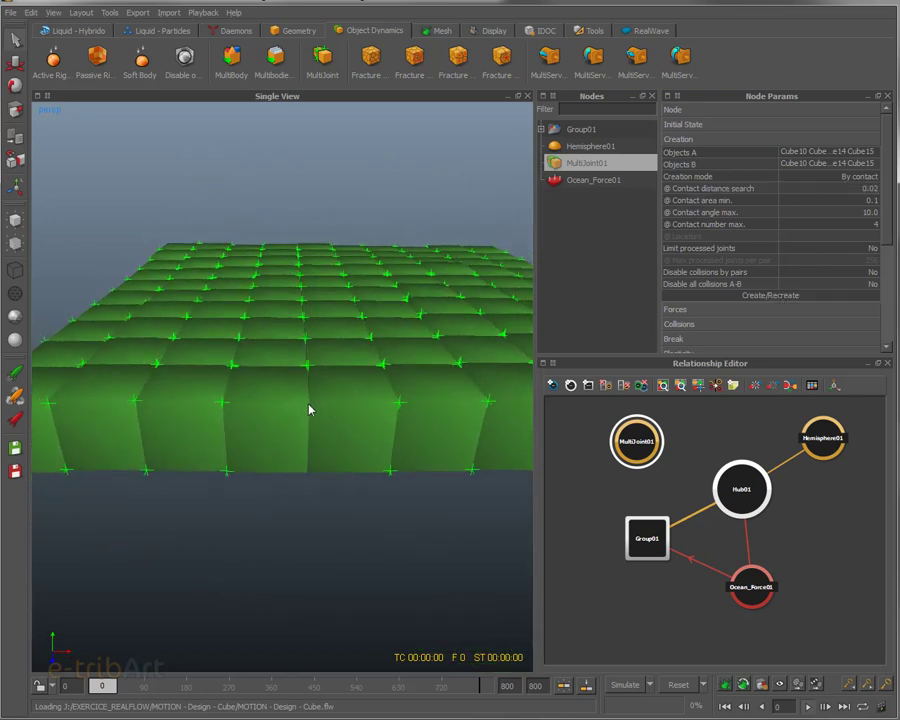
pyautogui.keyDown('alt'); pyautogui.moveTo(329, 418); pyautogui.dragTo(293, 431); pyautogui.keyUp('alt')
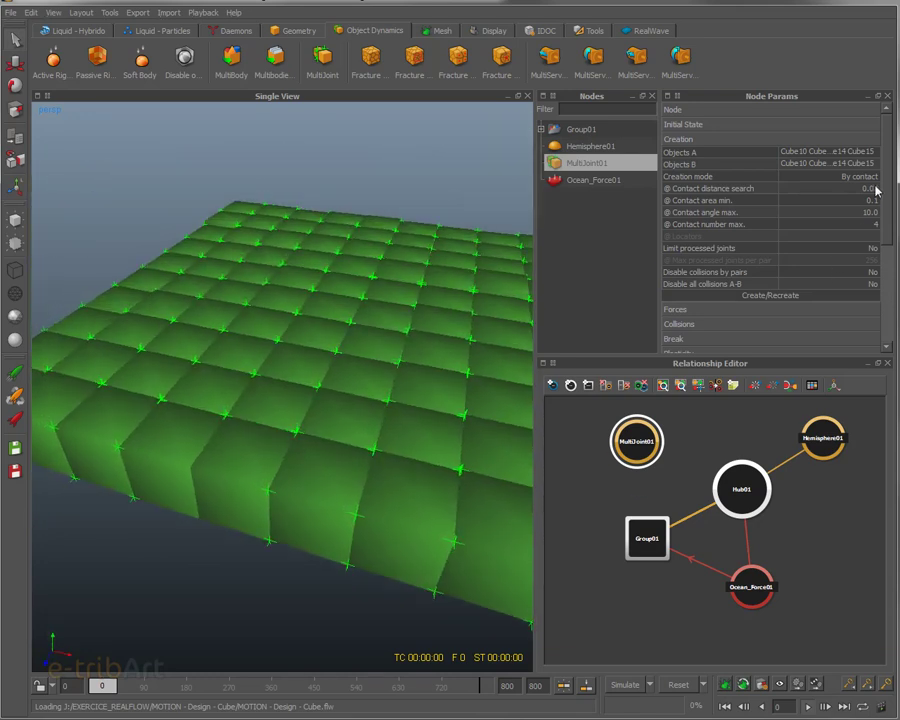
# - Set the contact distance search to 0.06, recreate the joints and inspect them across the whole grid
pyautogui.doubleClick(872, 188)
pyautogui.press('Return')
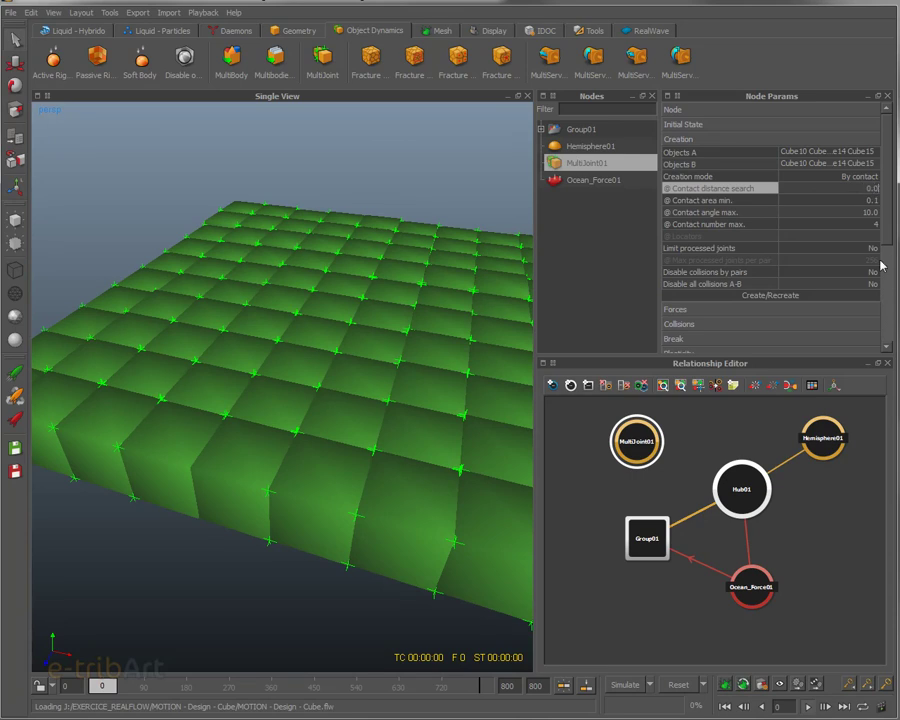
pyautogui.click(766, 296)
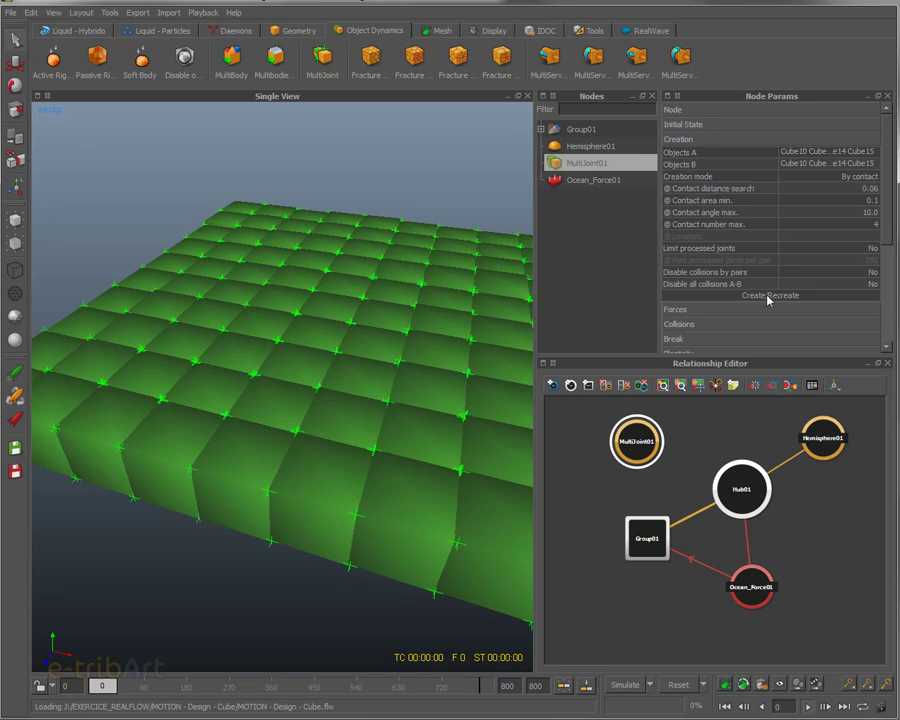
pyautogui.keyDown('alt'); pyautogui.moveTo(463, 428); pyautogui.dragTo(407, 438); pyautogui.keyUp('alt')
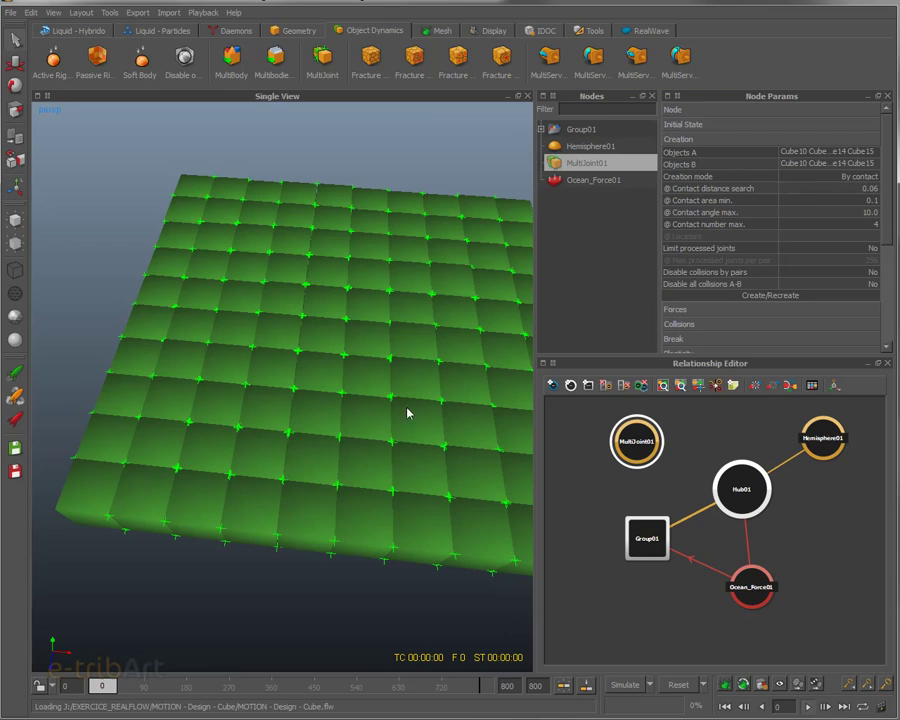
pyautogui.scroll(-3, 408, 410)
pyautogui.keyDown('alt'); pyautogui.moveTo(380, 428); pyautogui.dragTo(298, 363); pyautogui.keyUp('alt')
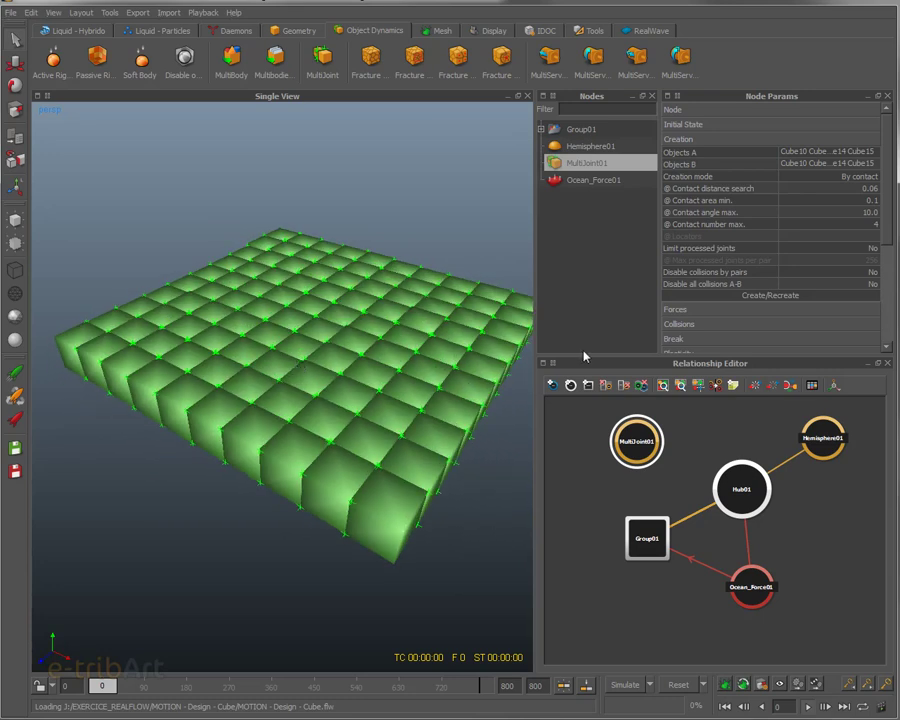
pyautogui.keyDown('alt'); pyautogui.moveTo(490, 365); pyautogui.dragTo(427, 337); pyautogui.keyUp('alt')
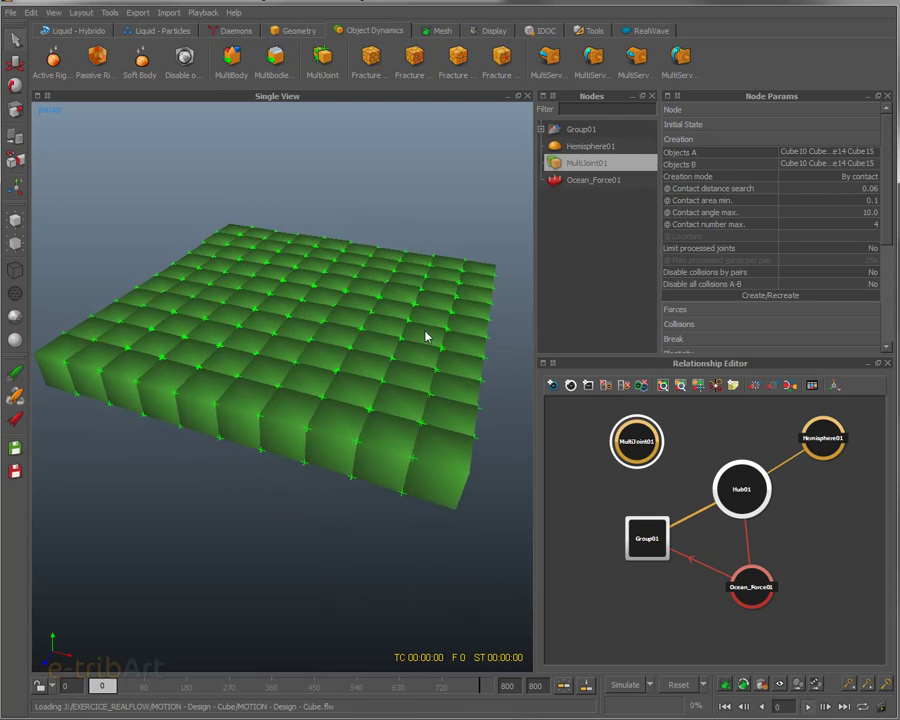
# - Expand the MultiJoint's Break and Forces parameters and set the force max mode to Constant limit
pyautogui.scroll(-3, 886, 279)
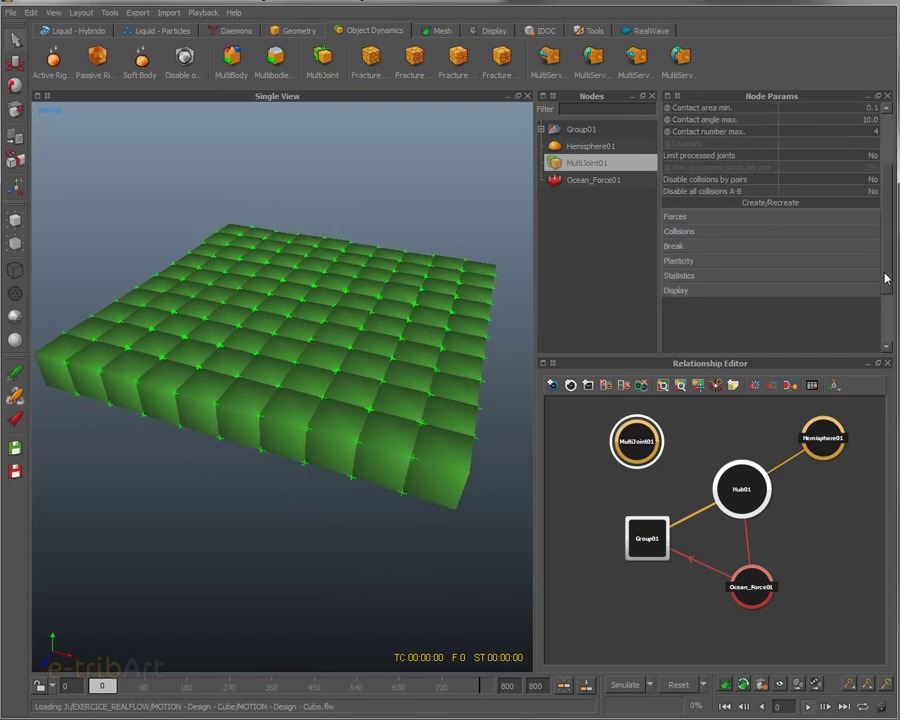
pyautogui.click(689, 245)
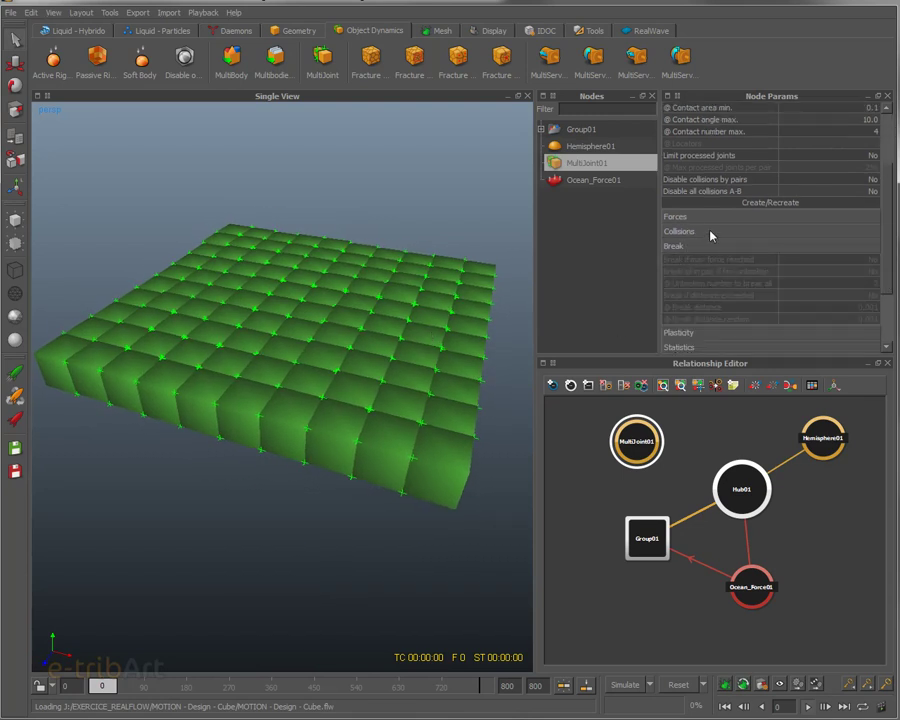
pyautogui.click(711, 217)
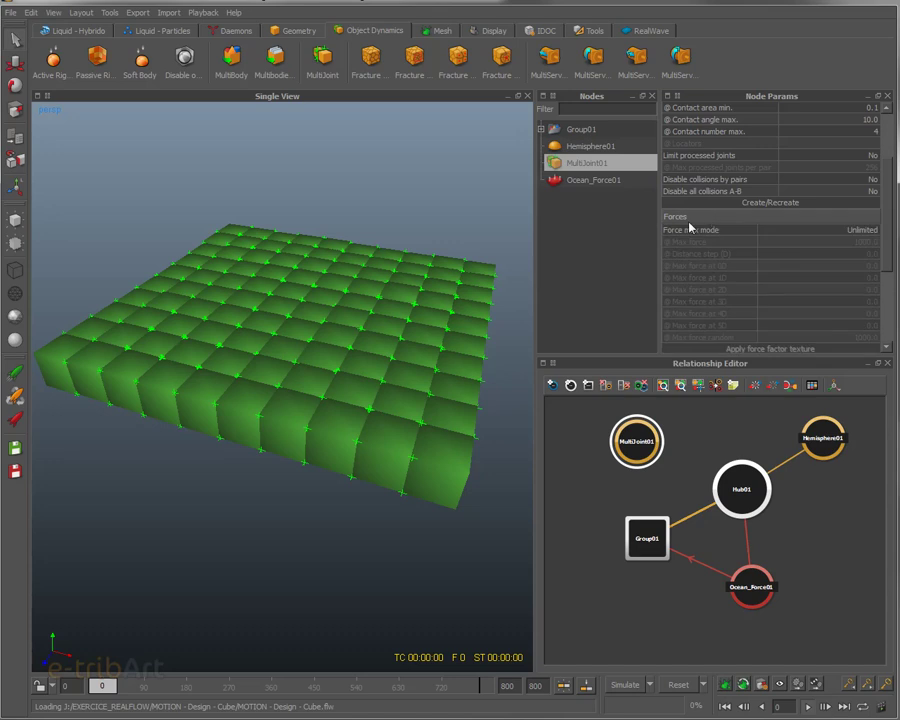
pyautogui.click(873, 231)
pyautogui.click(873, 231)
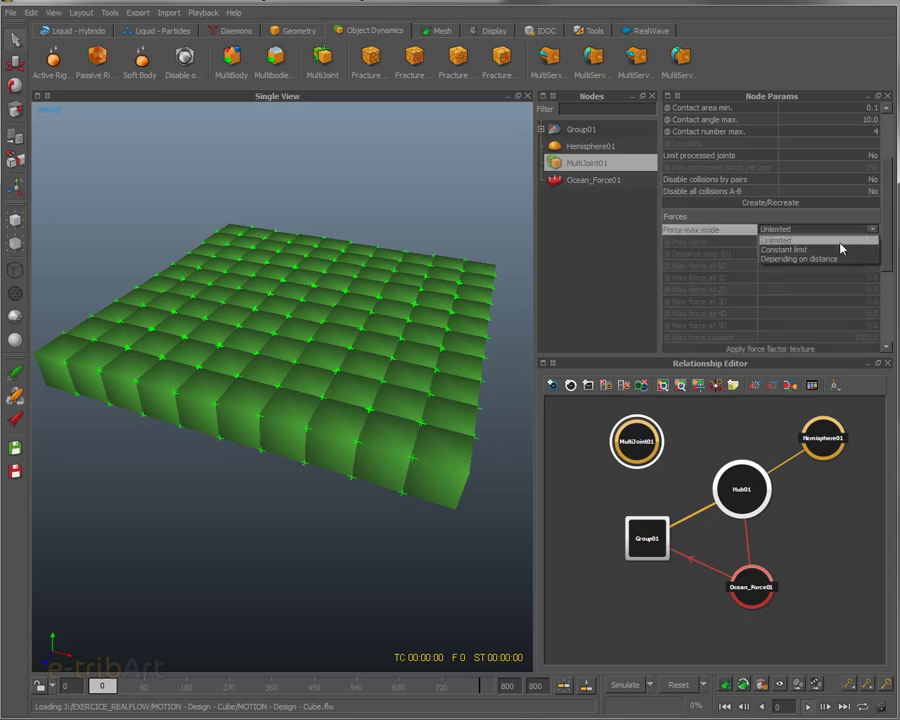
pyautogui.click(792, 248)
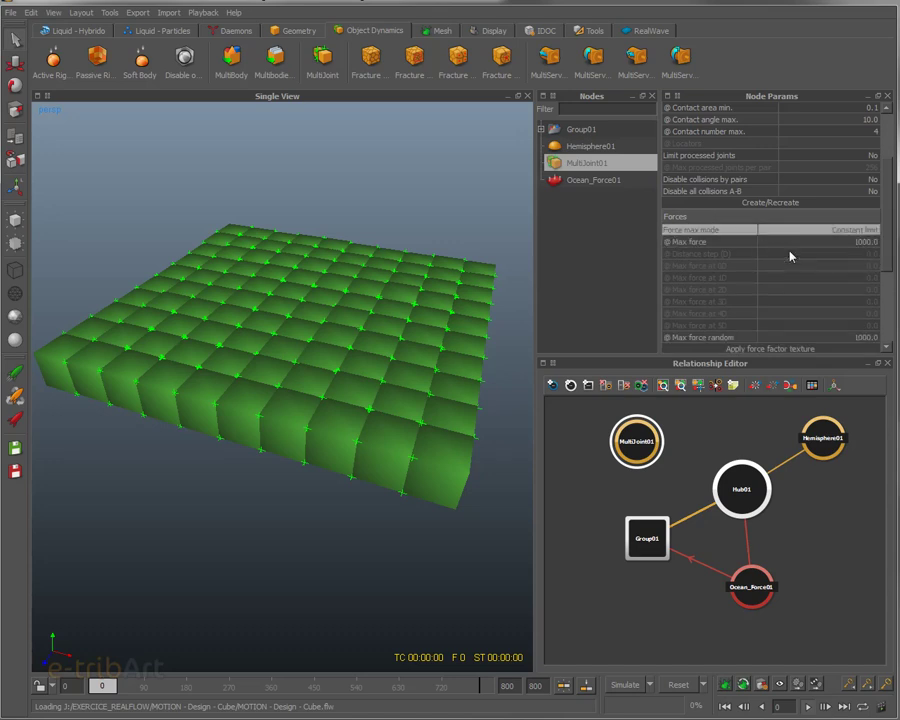
# - Set the MultiJoint's max force to 40 and its max force random to 10
pyautogui.click(866, 243)
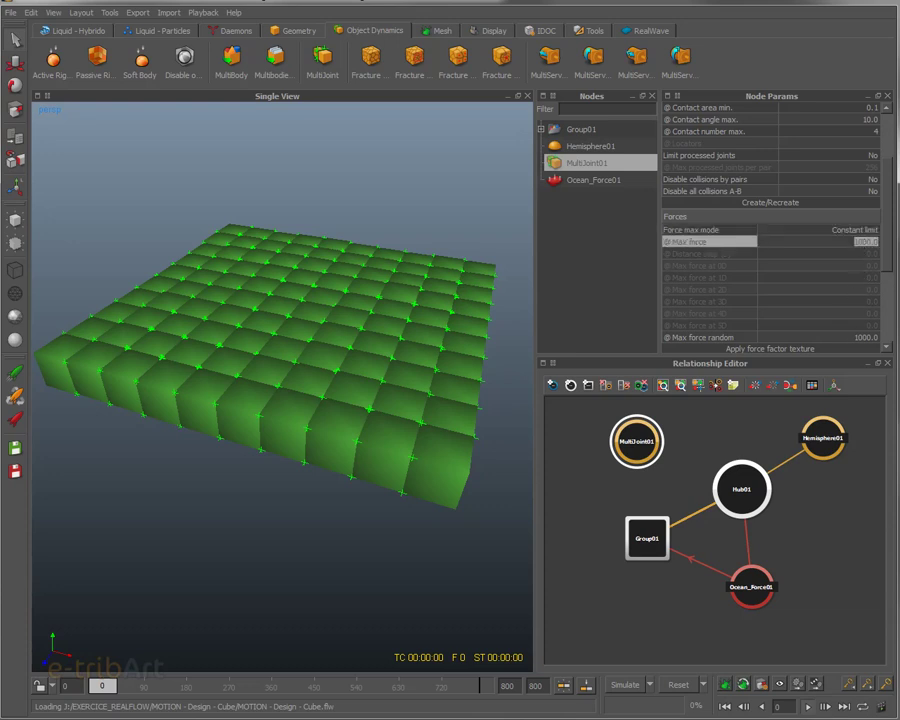
pyautogui.write('40')
pyautogui.press('Return')
pyautogui.click(868, 337)
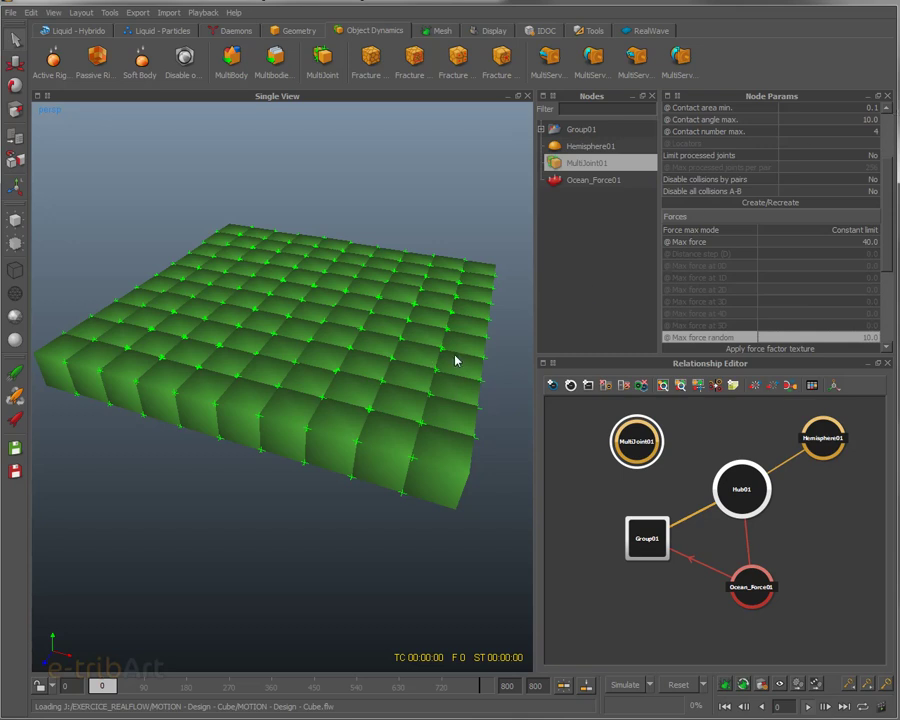
# - Review the MultiJoint's Break parameters and collapse that section
pyautogui.moveTo(886, 257); pyautogui.dragTo(889, 285)
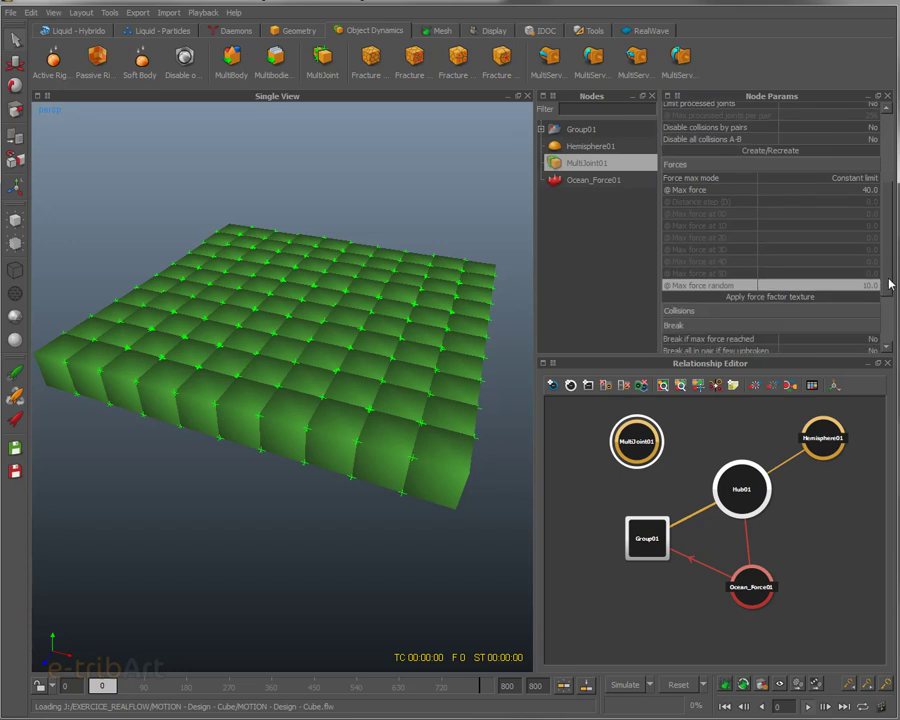
pyautogui.moveTo(889, 285); pyautogui.dragTo(887, 314)
pyautogui.scroll(1, 887, 314)
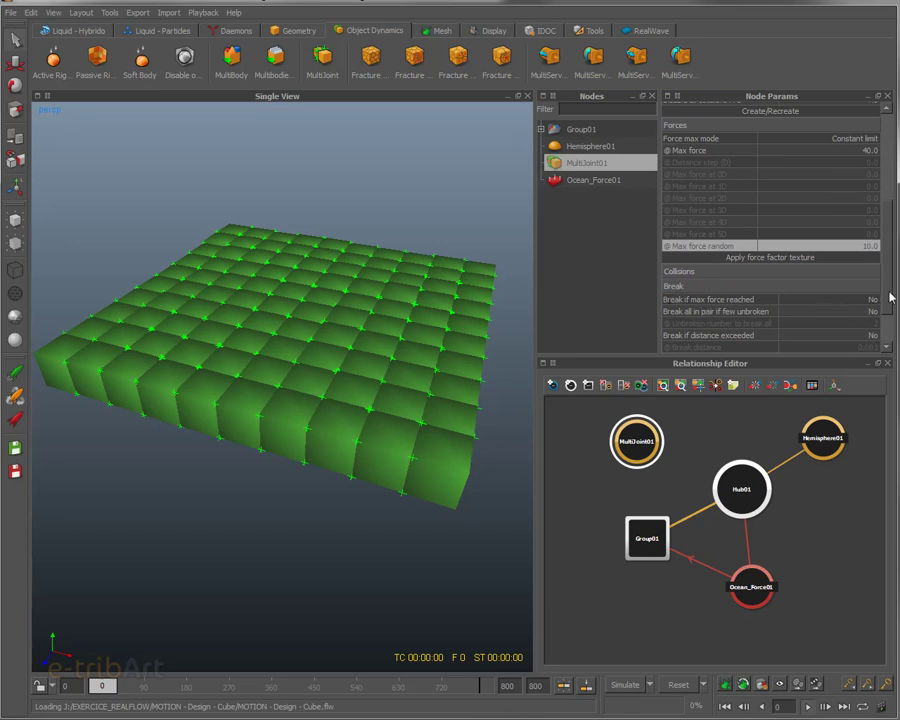
pyautogui.click(763, 287)
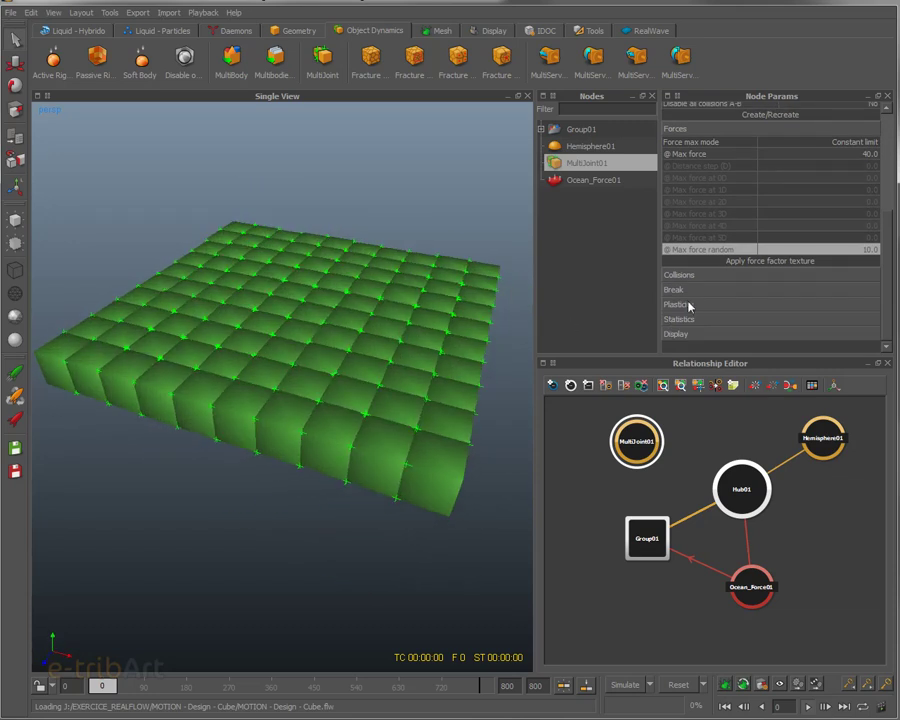
# - Try enabling Plasticity on the MultiJoint and switch it back off
pyautogui.click(850, 305)
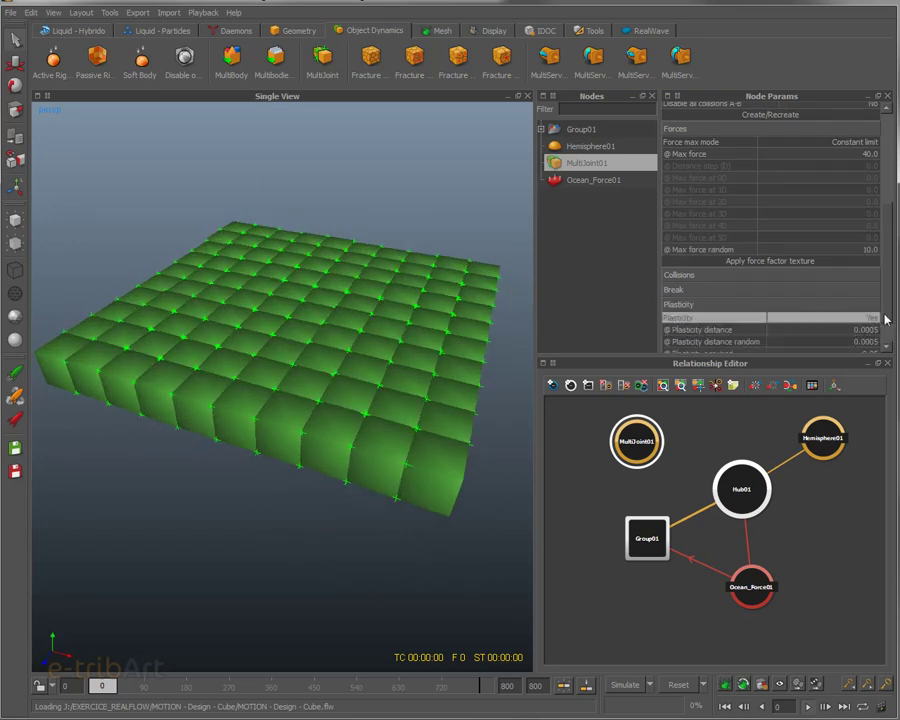
pyautogui.scroll(-1, 875, 312)
pyautogui.click(857, 290)
pyautogui.click(861, 303)
pyautogui.keyDown('alt'); pyautogui.moveTo(383, 403); pyautogui.dragTo(358, 422); pyautogui.keyUp('alt')
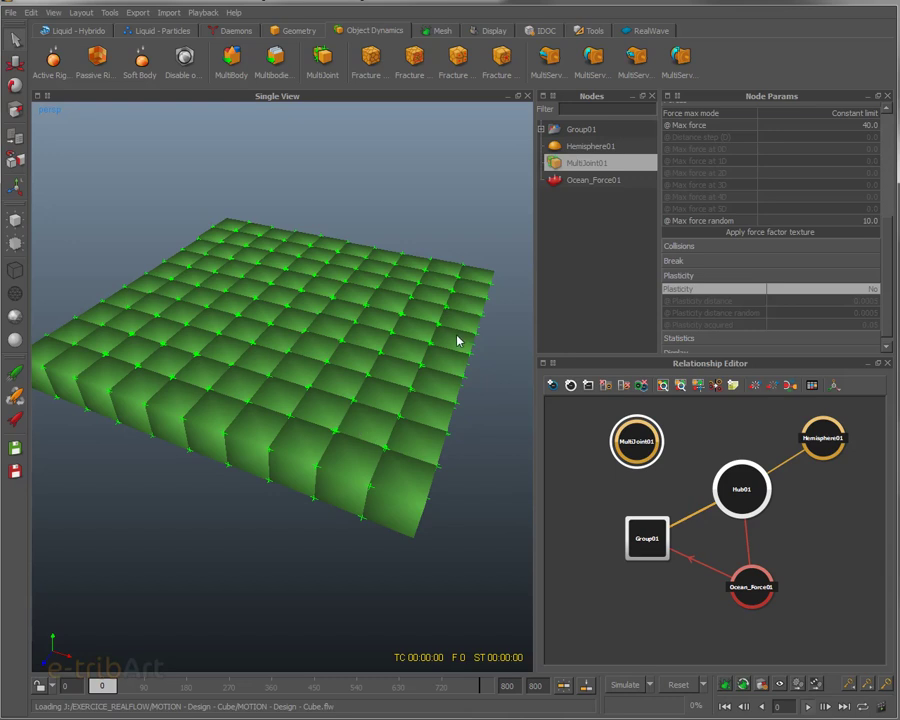
# - Delete the Ocean_Force01 daemon from the scene and select MultiJoint01
pyautogui.click(572, 184)
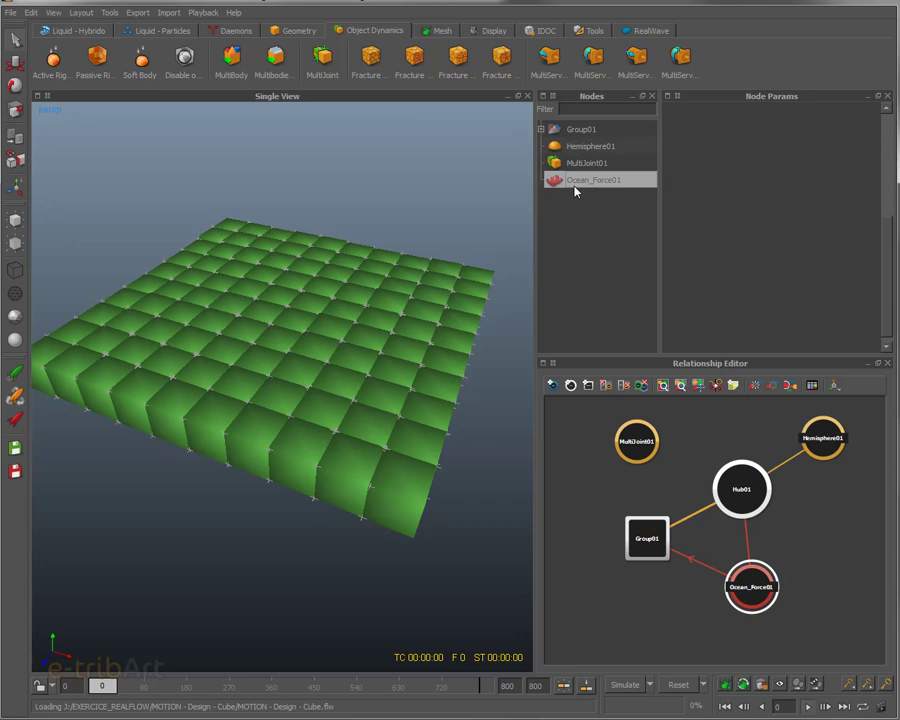
pyautogui.press('Delete')
pyautogui.click(586, 163)
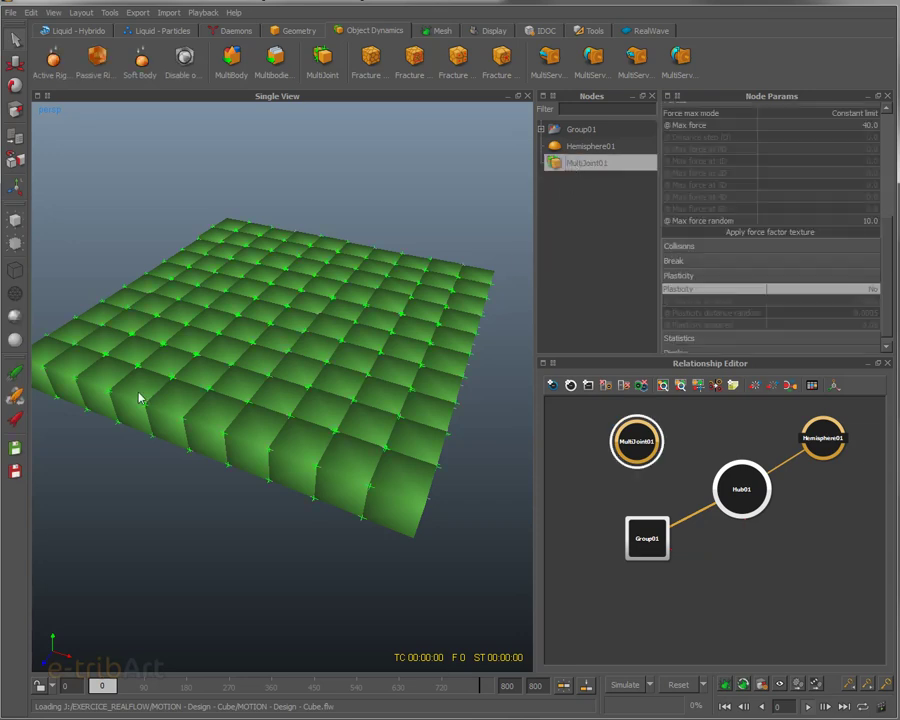
# - Add a new Ocean Force daemon to the scene
pyautogui.click(238, 32)
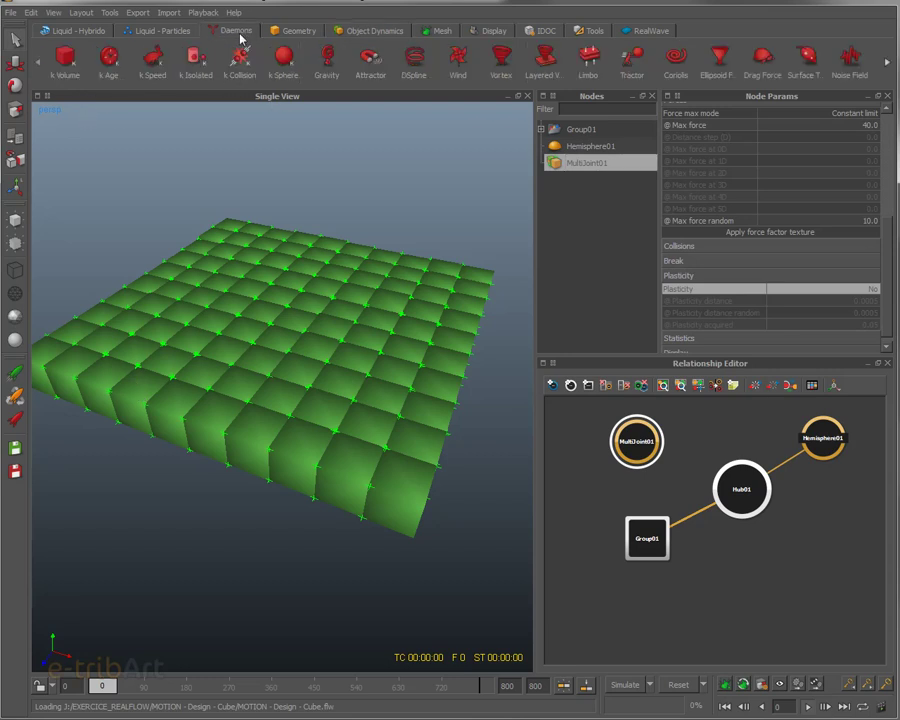
pyautogui.click(886, 63)
pyautogui.click(886, 63)
pyautogui.click(885, 64)
pyautogui.click(883, 64)
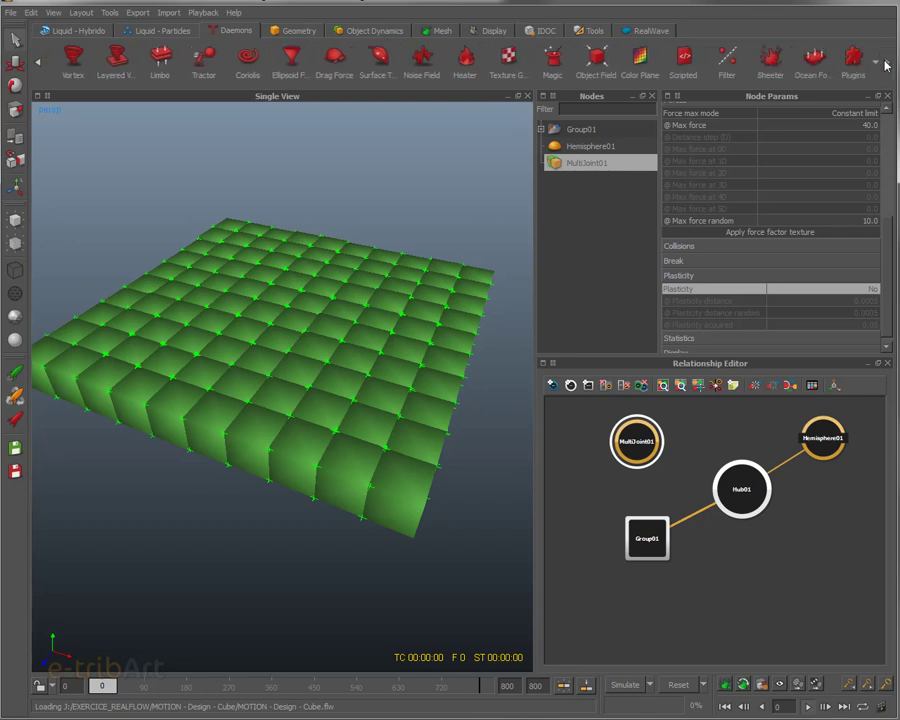
pyautogui.click(818, 62)
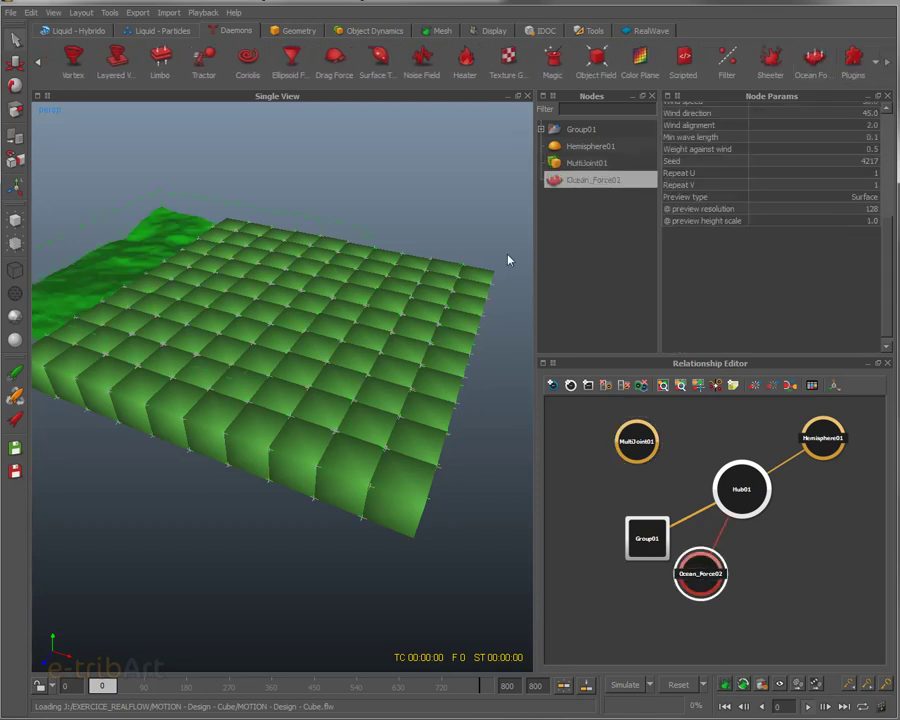
# - Move the Ocean_Force02 daemon horizontally so its wave surface covers the whole cube grid
pyautogui.keyDown('alt'); pyautogui.moveTo(130, 374); pyautogui.dragTo(214, 381); pyautogui.keyUp('alt')
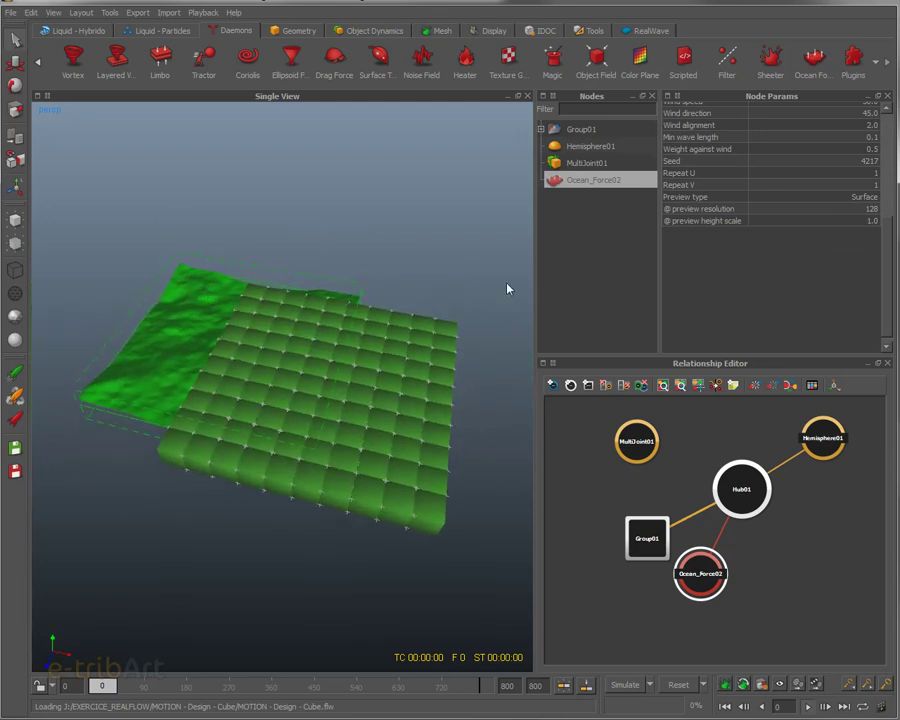
pyautogui.press('w')
pyautogui.moveTo(298, 362); pyautogui.dragTo(302, 390)
pyautogui.moveTo(335, 315); pyautogui.dragTo(225, 450)
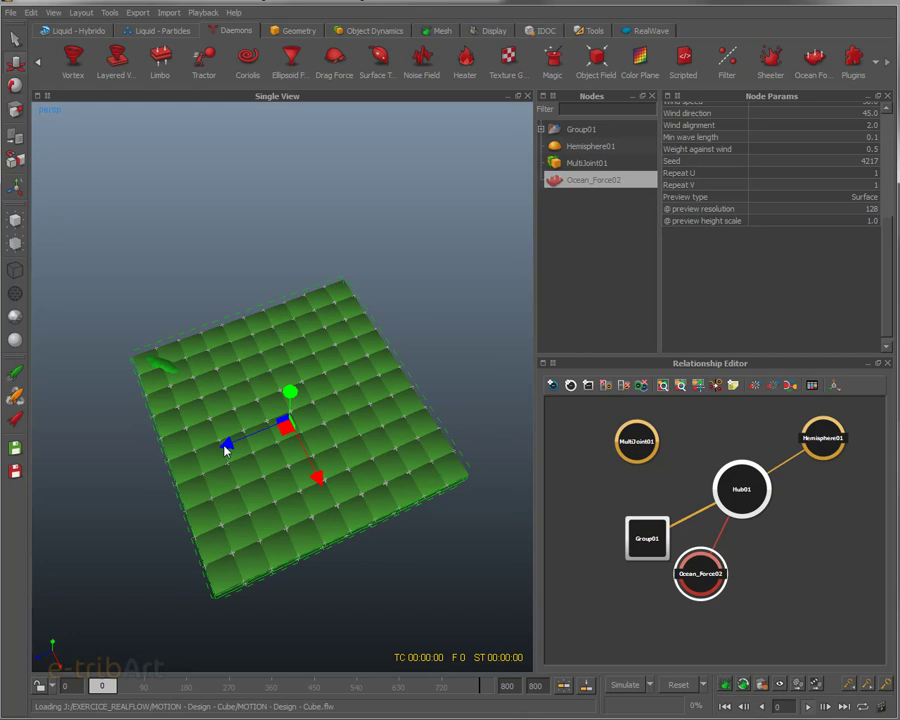
pyautogui.keyDown('alt'); pyautogui.moveTo(235, 476); pyautogui.dragTo(331, 342); pyautogui.keyUp('alt')
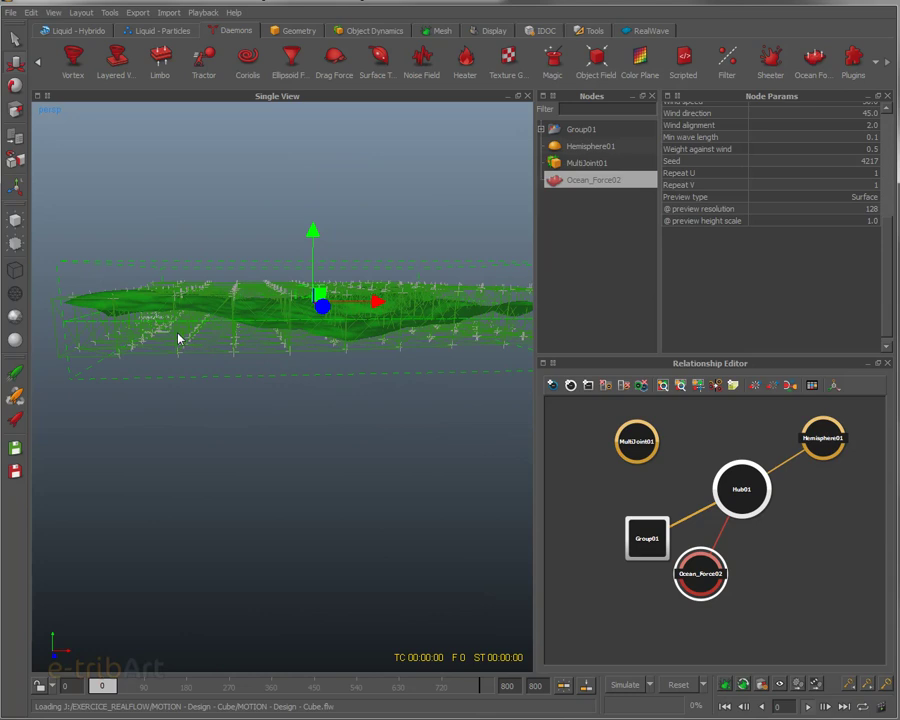
pyautogui.keyDown('alt'); pyautogui.moveTo(267, 338); pyautogui.dragTo(199, 384); pyautogui.keyUp('alt')
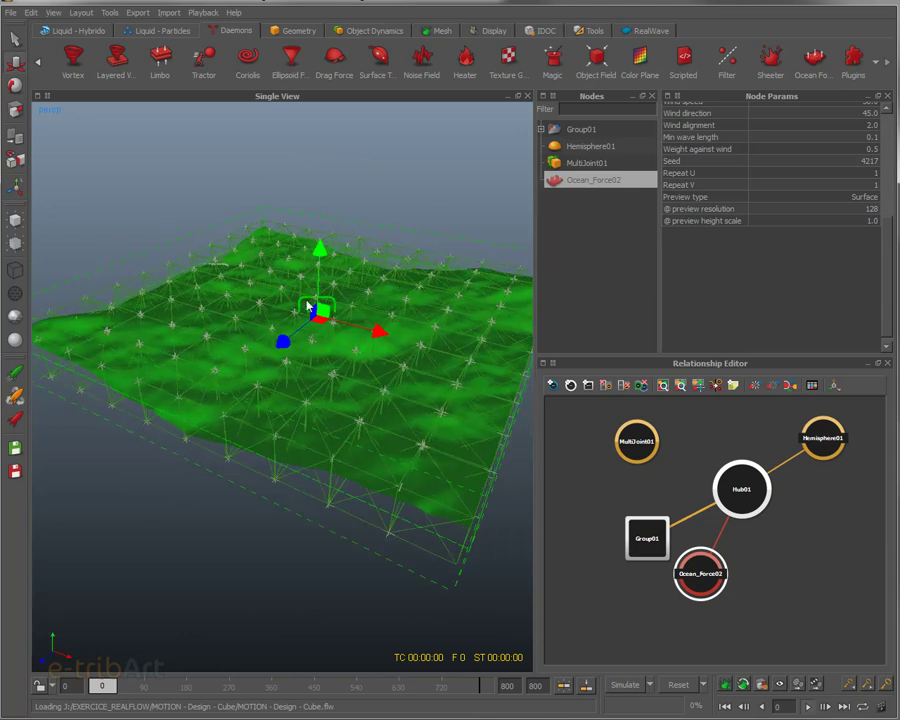
pyautogui.keyDown('alt'); pyautogui.moveTo(325, 426); pyautogui.dragTo(323, 389); pyautogui.keyUp('alt')
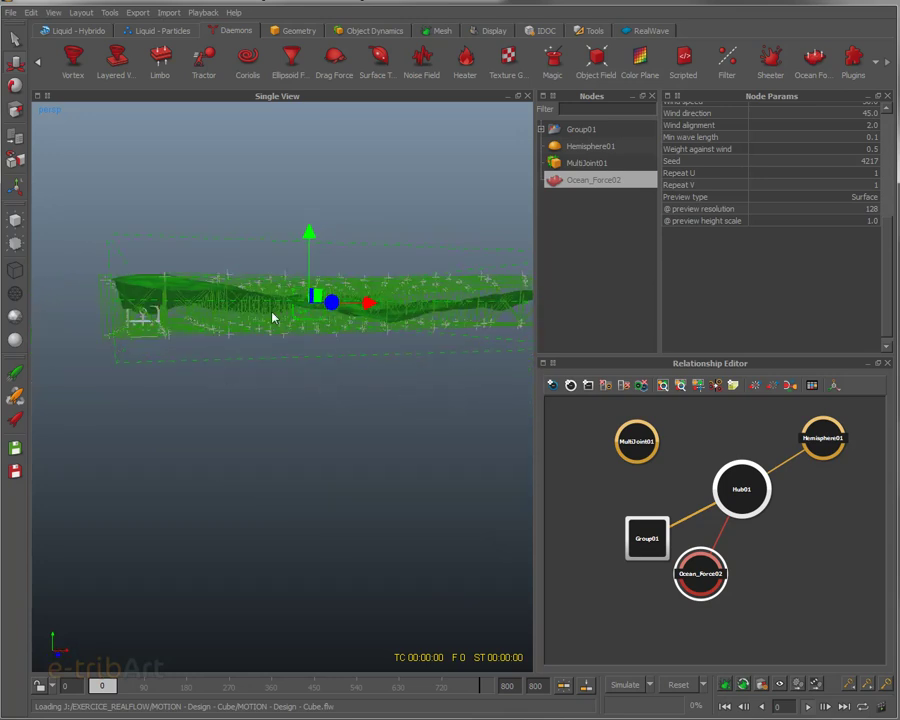
pyautogui.keyDown('alt'); pyautogui.moveTo(397, 349); pyautogui.dragTo(358, 372); pyautogui.keyUp('alt')
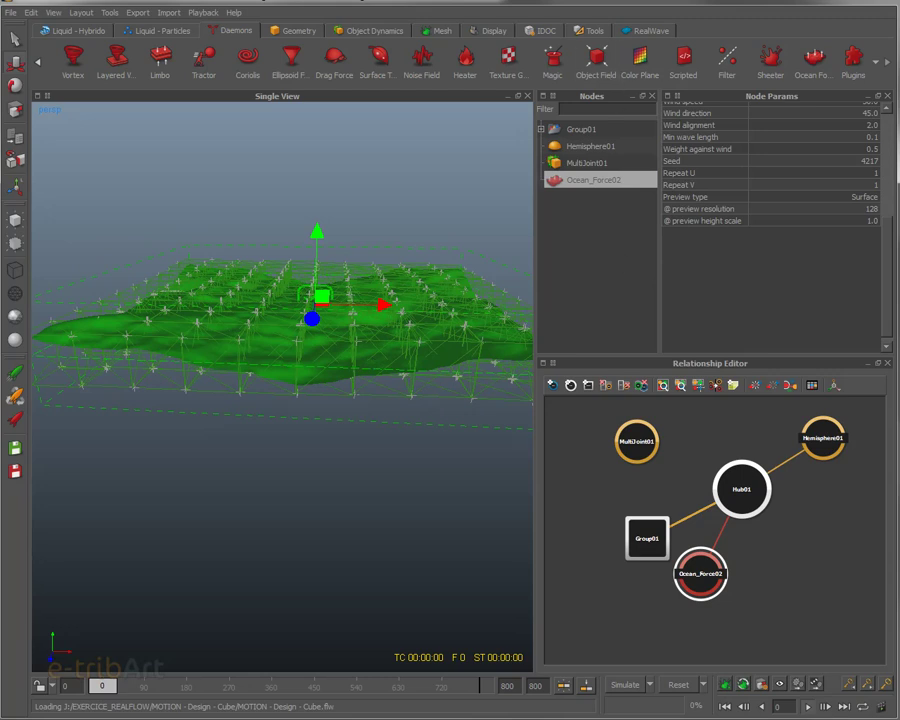
# - Review Ocean_Force02's Force type options and examine its wave surface over the cube grid from several angles
pyautogui.scroll(6, 774, 179)
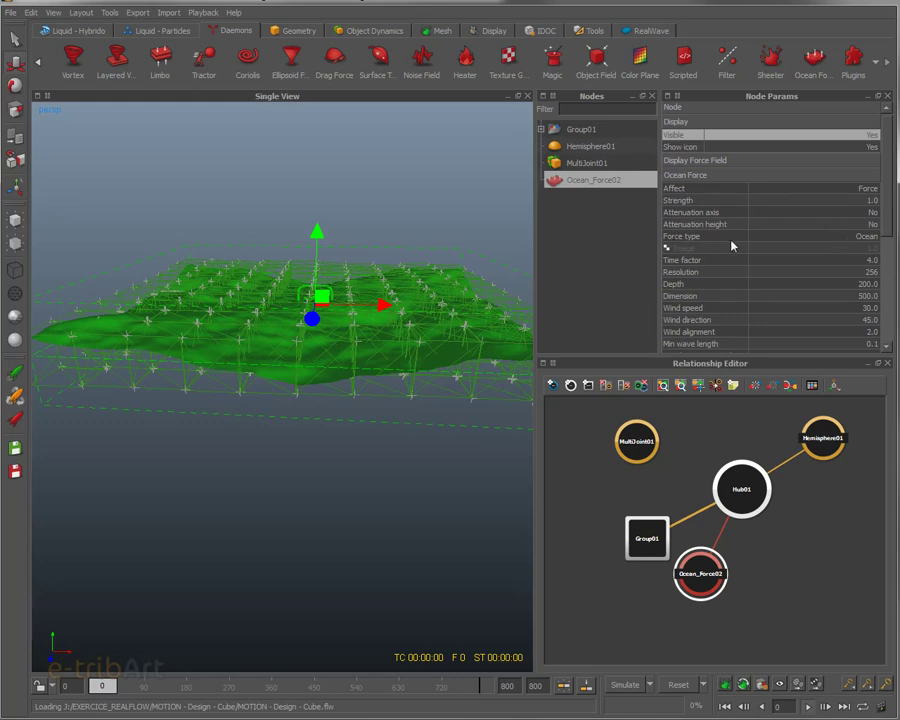
pyautogui.click(842, 237)
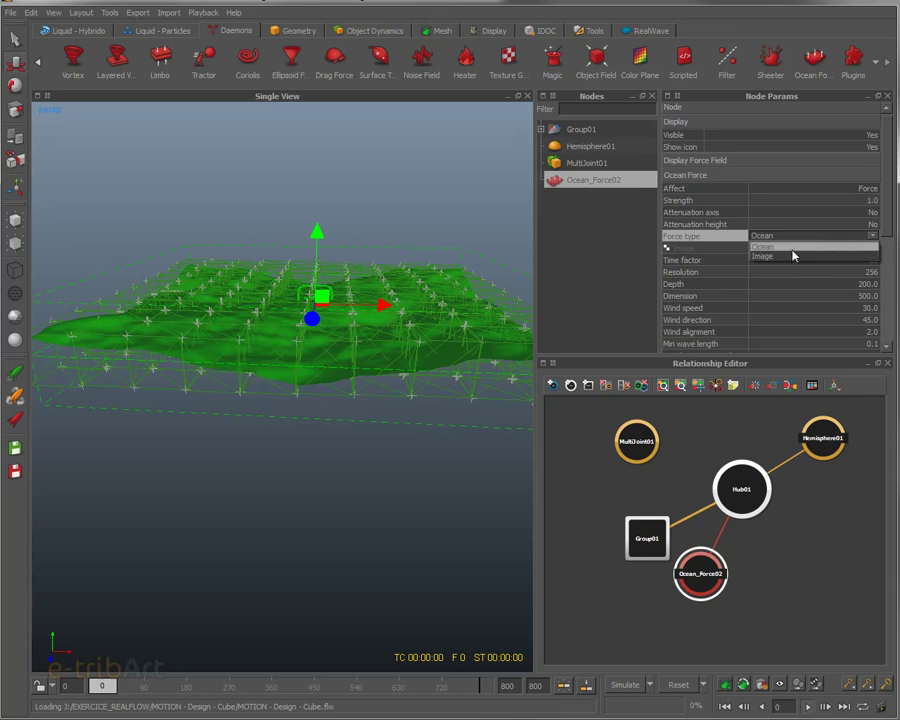
pyautogui.click(793, 256)
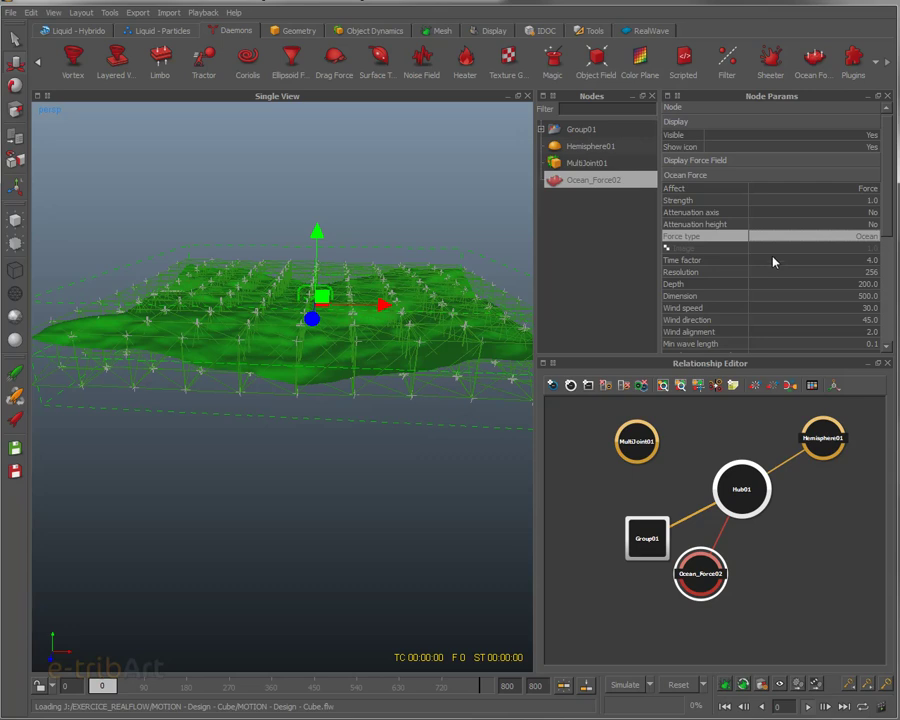
pyautogui.keyDown('alt'); pyautogui.moveTo(358, 313); pyautogui.dragTo(364, 394); pyautogui.keyUp('alt')
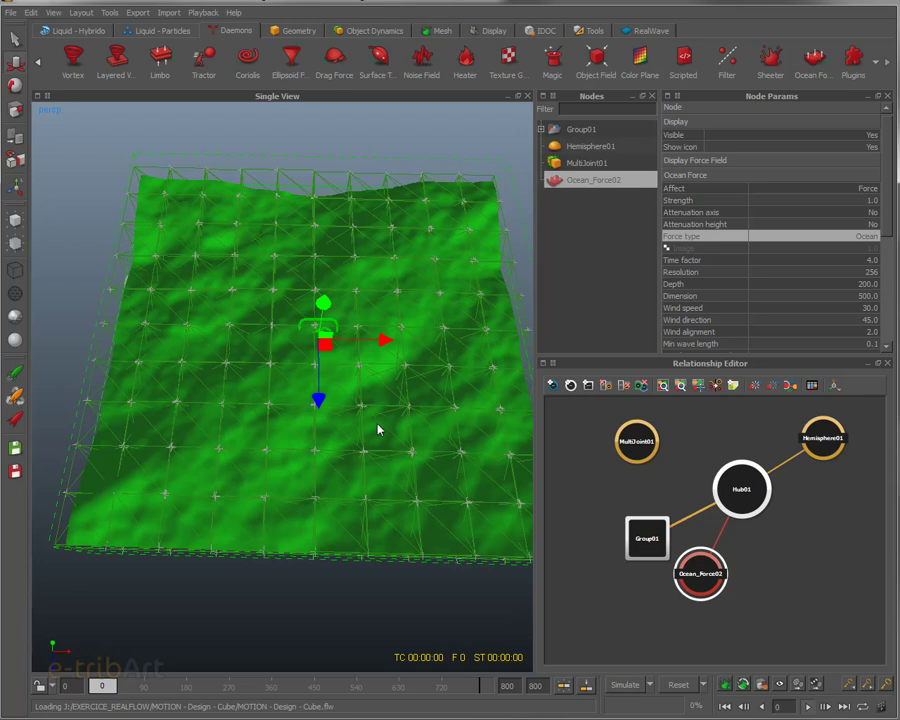
pyautogui.keyDown('alt'); pyautogui.moveTo(375, 433); pyautogui.dragTo(342, 344); pyautogui.keyUp('alt')
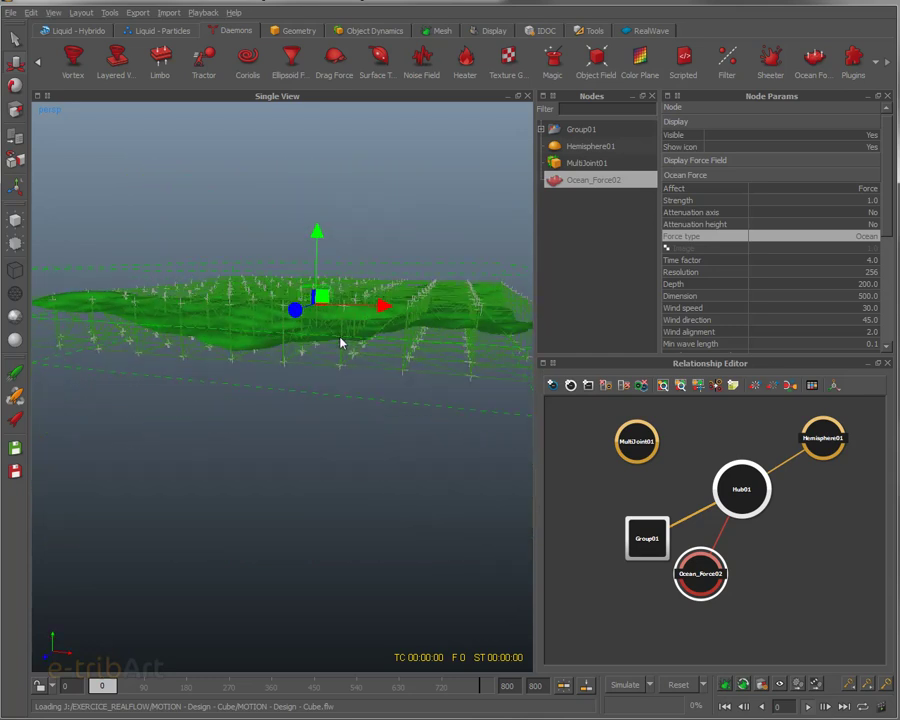
pyautogui.keyDown('alt'); pyautogui.moveTo(400, 331); pyautogui.dragTo(480, 380); pyautogui.keyUp('alt')
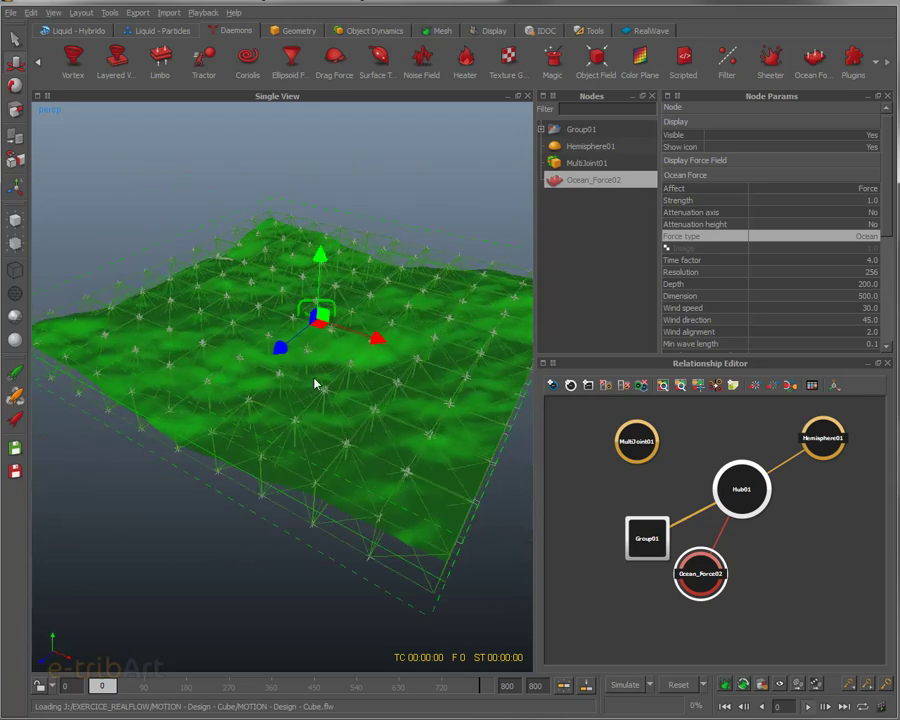
pyautogui.keyDown('alt'); pyautogui.moveTo(277, 482); pyautogui.dragTo(301, 510); pyautogui.keyUp('alt')
pyautogui.moveTo(108, 686)
pyautogui.mouseDown()
pyautogui.moveTo(400, 686)
pyautogui.moveTo(313, 686)
pyautogui.moveTo(155, 662)
pyautogui.moveTo(90, 686)
pyautogui.mouseUp()
pyautogui.keyDown('alt'); pyautogui.moveTo(392, 410); pyautogui.dragTo(347, 447); pyautogui.keyUp('alt')
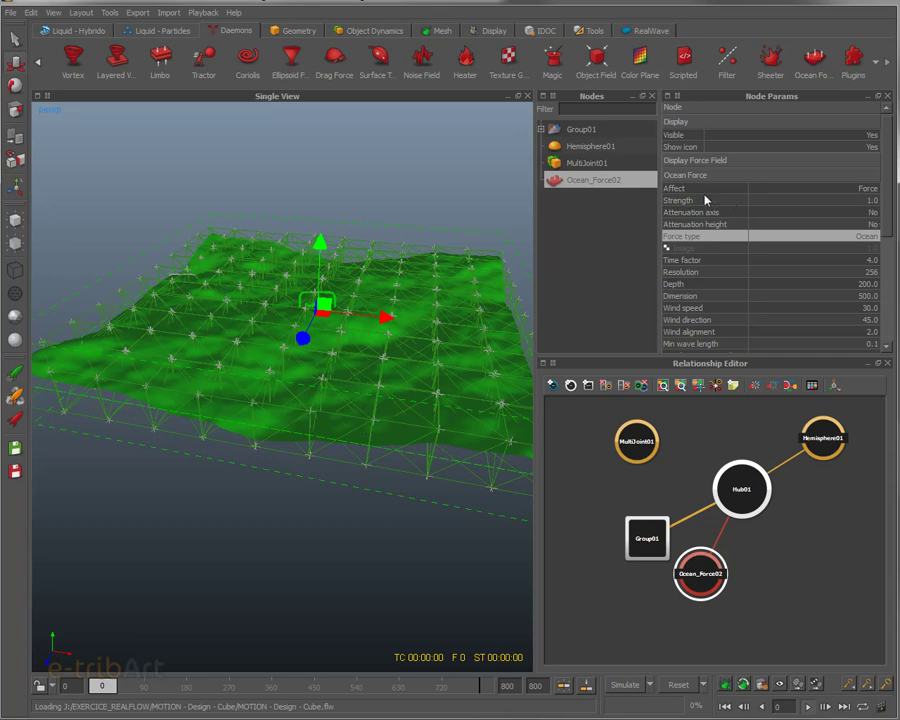
# - Choose Force as what Ocean_Force02 affects and set its strength to 400
pyautogui.click(852, 190)
pyautogui.click(852, 191)
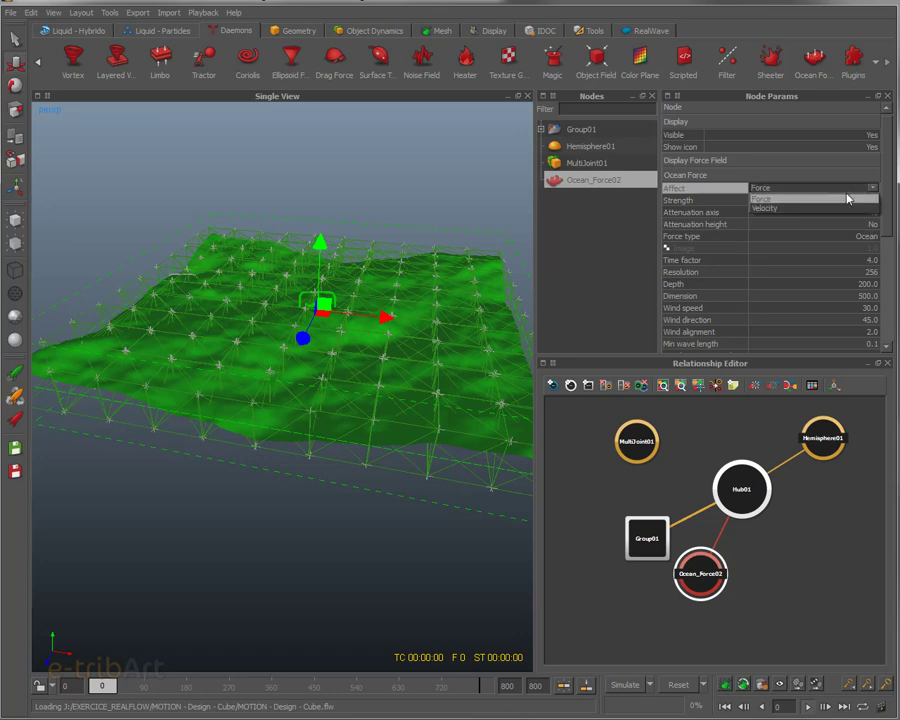
pyautogui.click(817, 200)
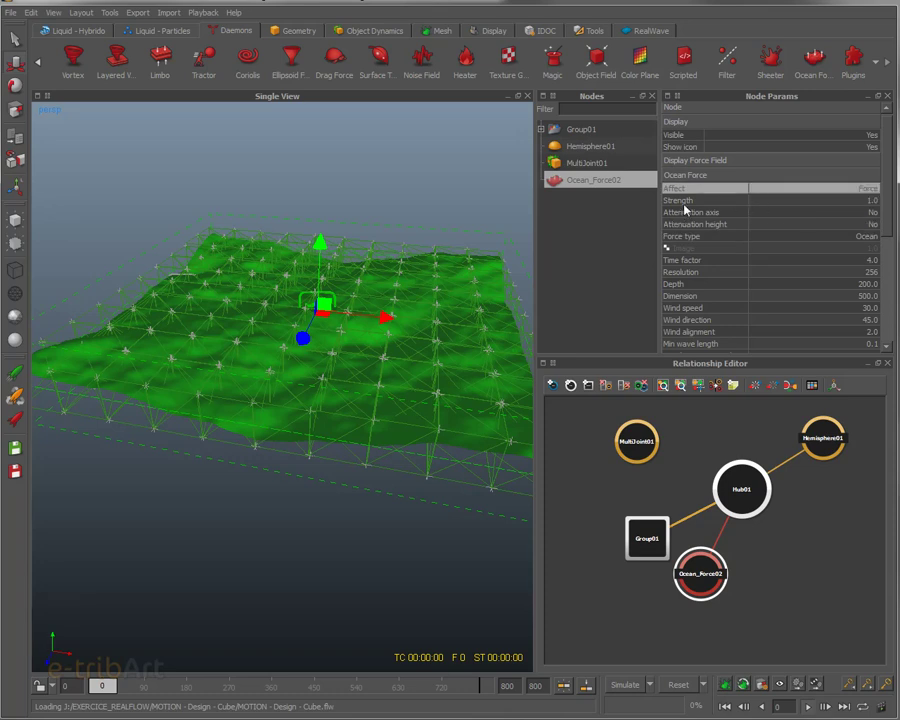
pyautogui.click(848, 202)
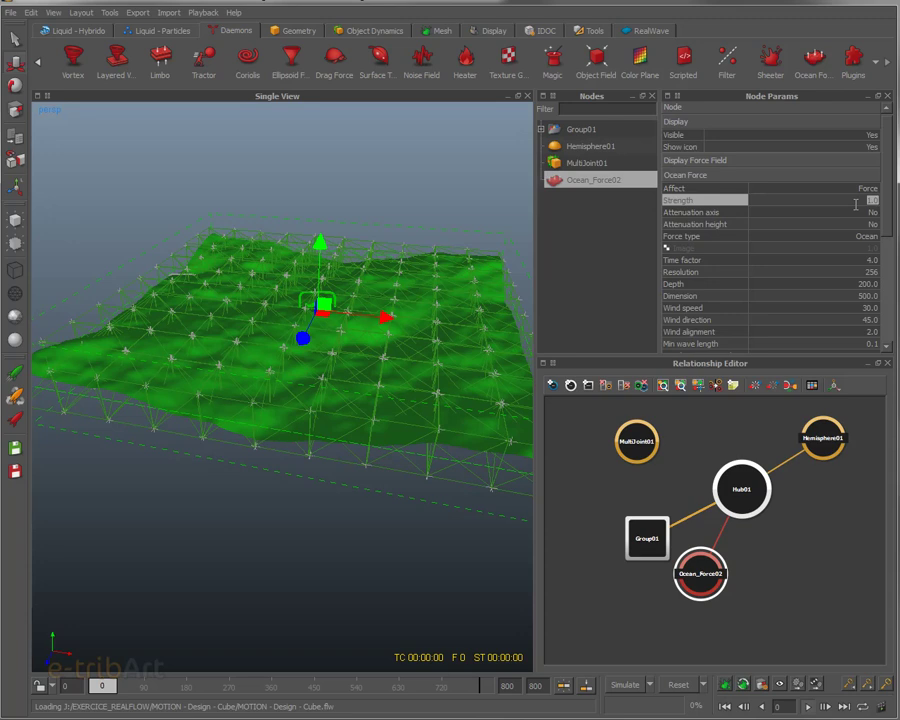
pyautogui.write('400')
pyautogui.press('Return')
pyautogui.keyDown('alt'); pyautogui.moveTo(352, 335); pyautogui.dragTo(328, 274); pyautogui.keyUp('alt')
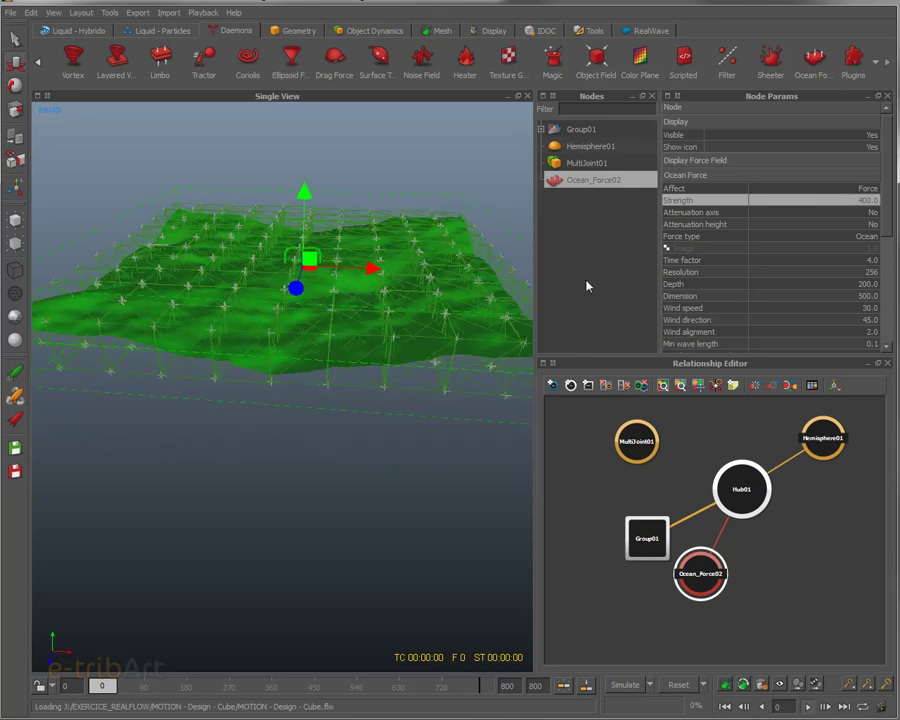
# - Set Ocean_Force02's resolution to 128
pyautogui.click(850, 273)
pyautogui.click(853, 273)
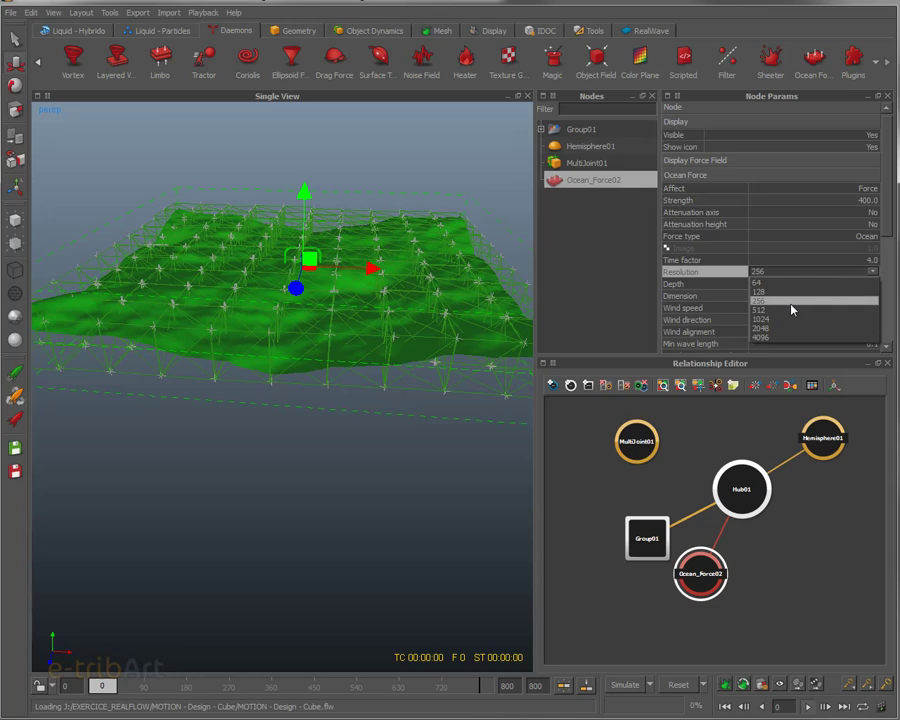
pyautogui.click(790, 292)
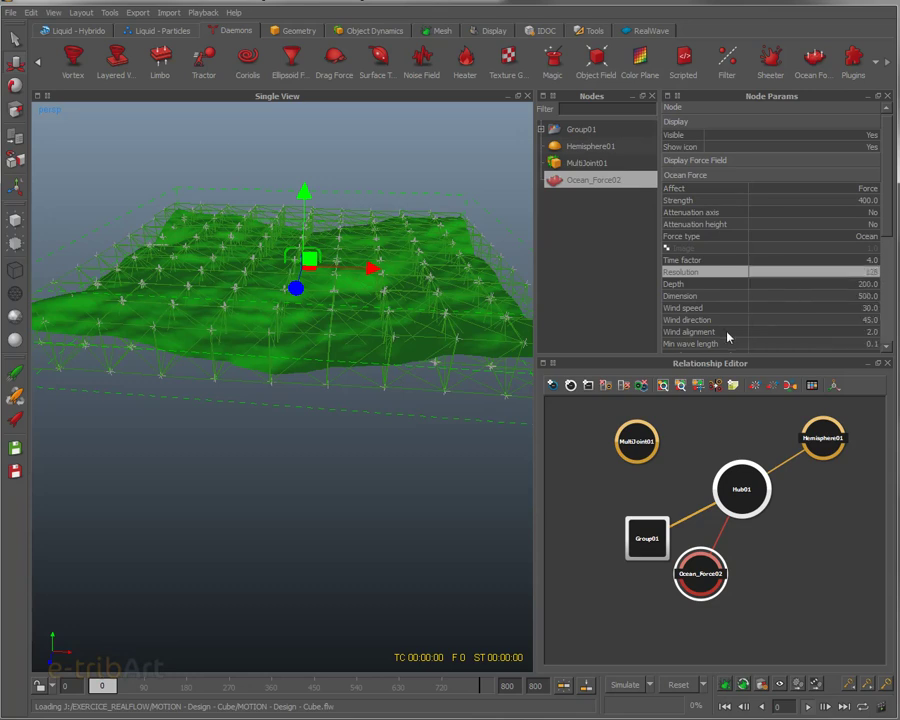
# - Try a dimension of 100 for Ocean_Force02
pyautogui.click(848, 297)
pyautogui.write('100')
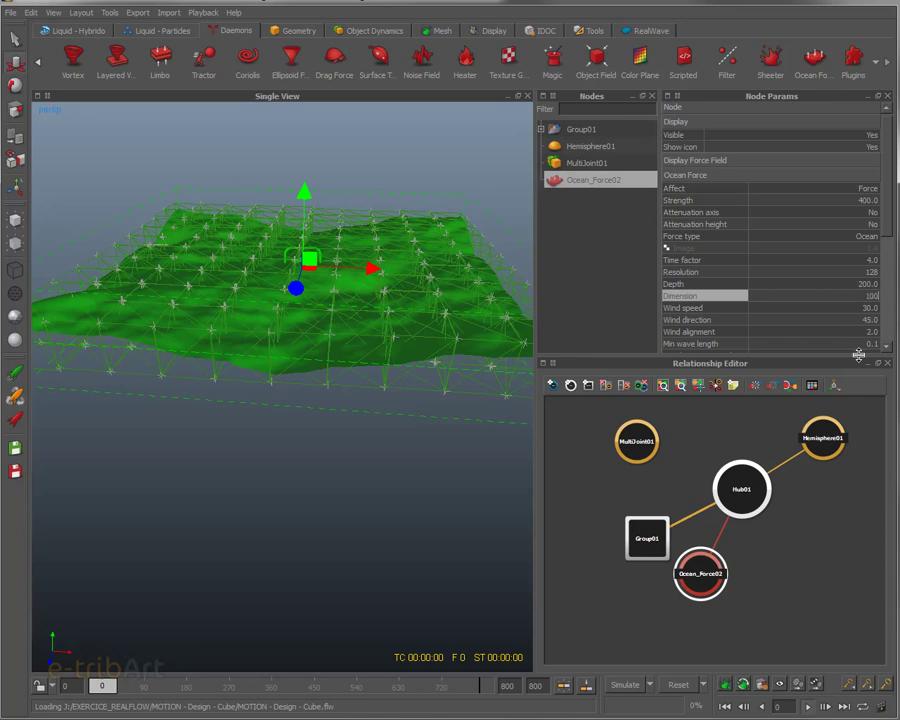
pyautogui.press('Return')
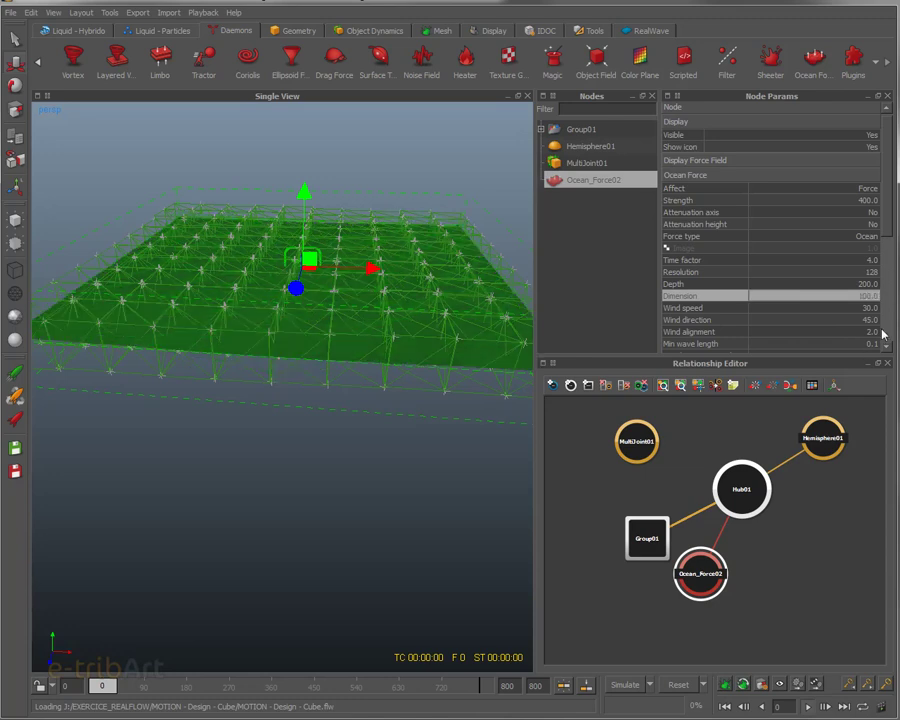
# - Set Ocean_Force02's dimension to 1500 and inspect the wave relief from the side
pyautogui.click(870, 299)
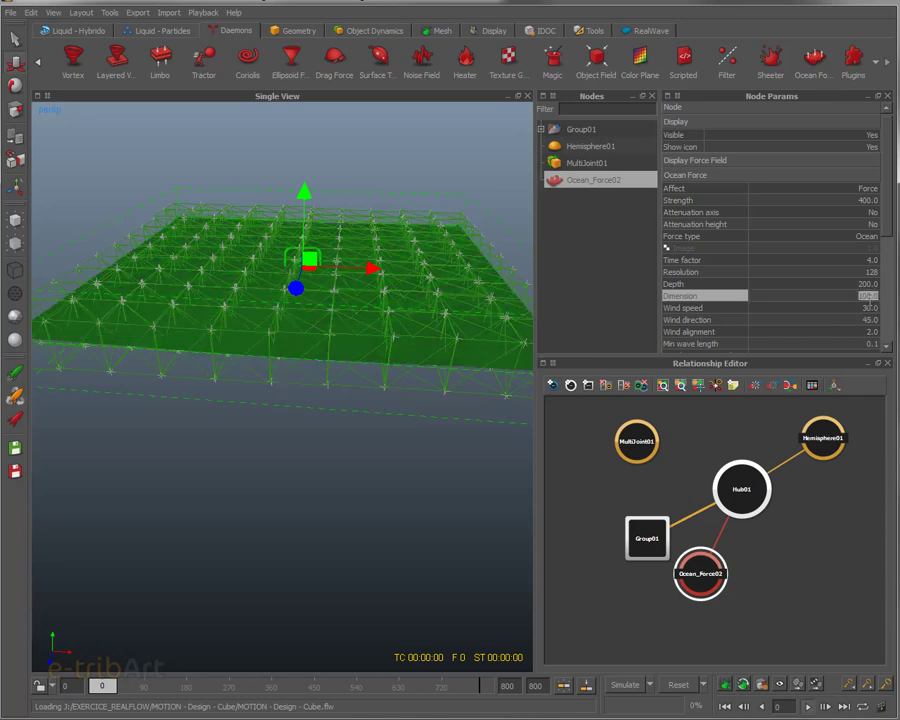
pyautogui.press('BackSpace')
pyautogui.write('1500')
pyautogui.press('Return')
pyautogui.keyDown('alt'); pyautogui.moveTo(306, 366); pyautogui.dragTo(360, 287); pyautogui.keyUp('alt')
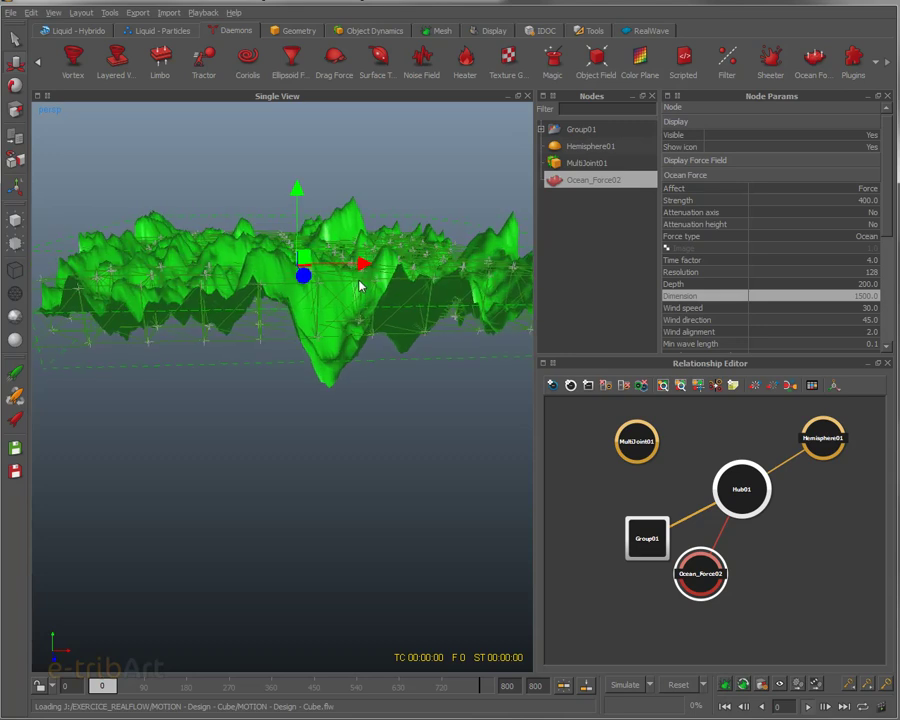
# - Try minimum wave lengths of 1 and 10 on Ocean_Force02 and compare the wave surface
pyautogui.scroll(-1, 887, 233)
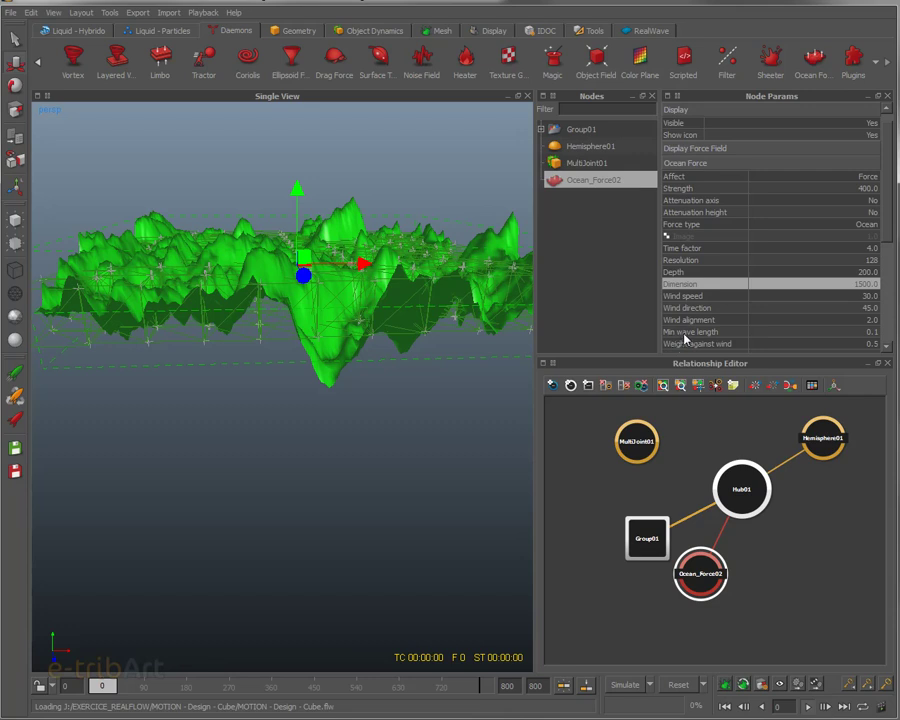
pyautogui.click(862, 332)
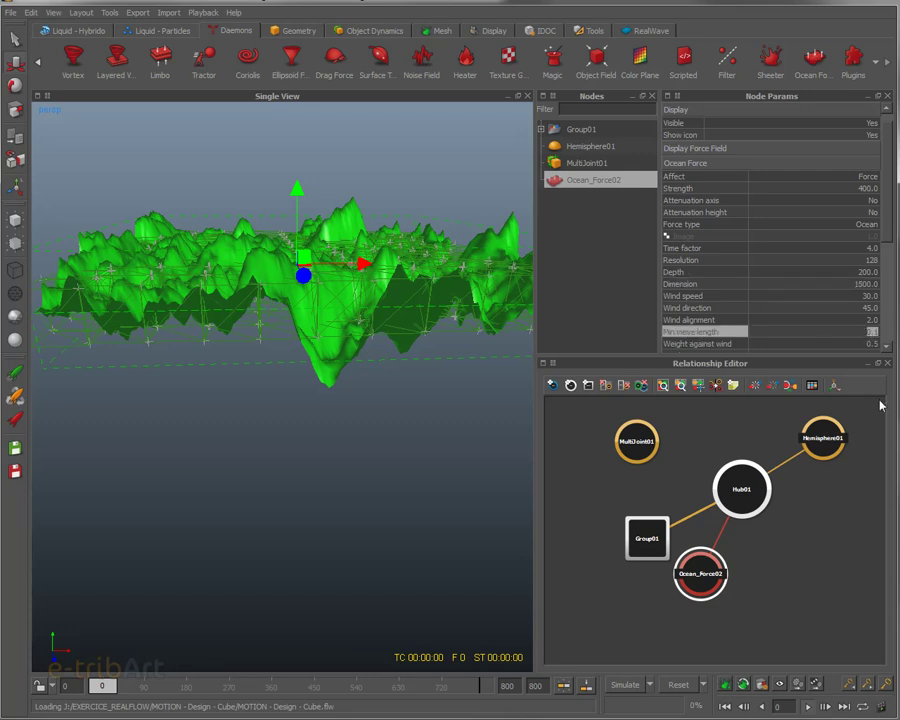
pyautogui.write('1')
pyautogui.press('Return')
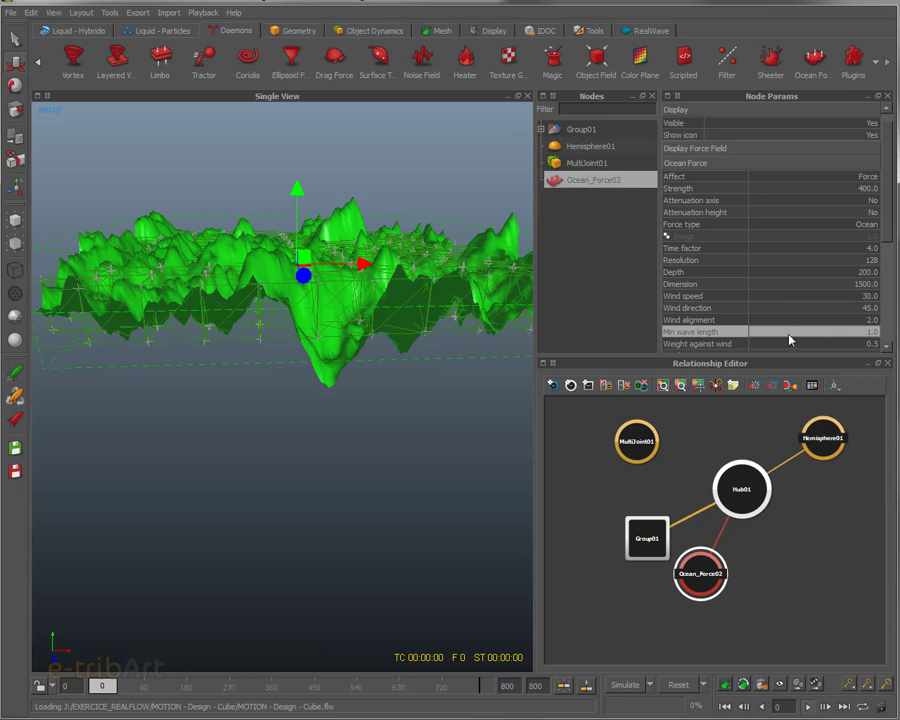
pyautogui.click(872, 335)
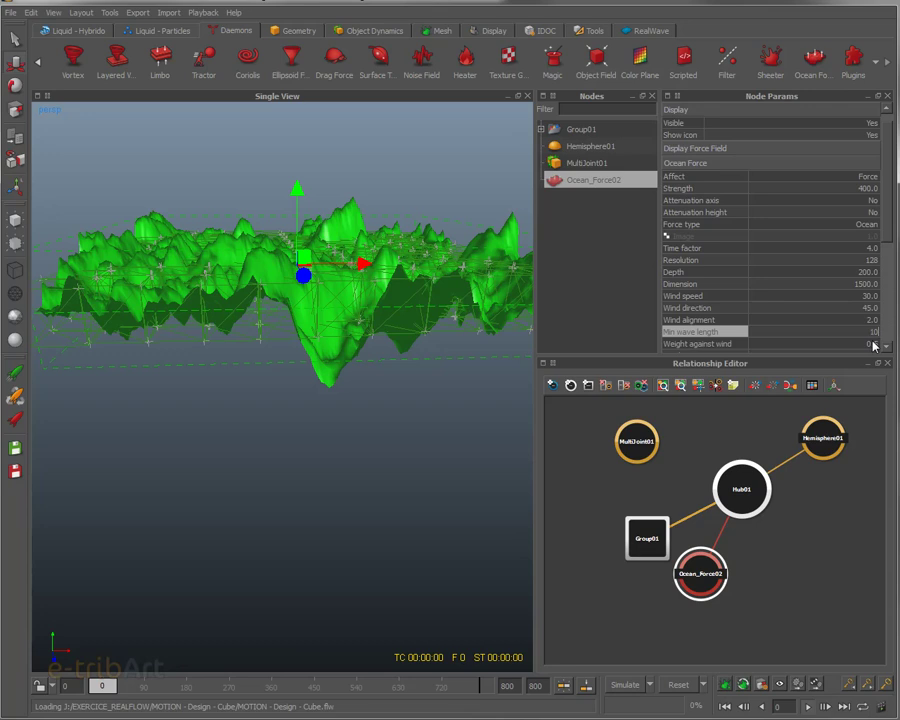
pyautogui.press('Return')
pyautogui.keyDown('alt'); pyautogui.moveTo(380, 262); pyautogui.dragTo(206, 296); pyautogui.keyUp('alt')
pyautogui.keyDown('alt'); pyautogui.moveTo(377, 365); pyautogui.dragTo(385, 350); pyautogui.keyUp('alt')
# - Set Ocean_Force02's minimum wave length to 20 to smooth the wave surface
pyautogui.doubleClick(866, 333)
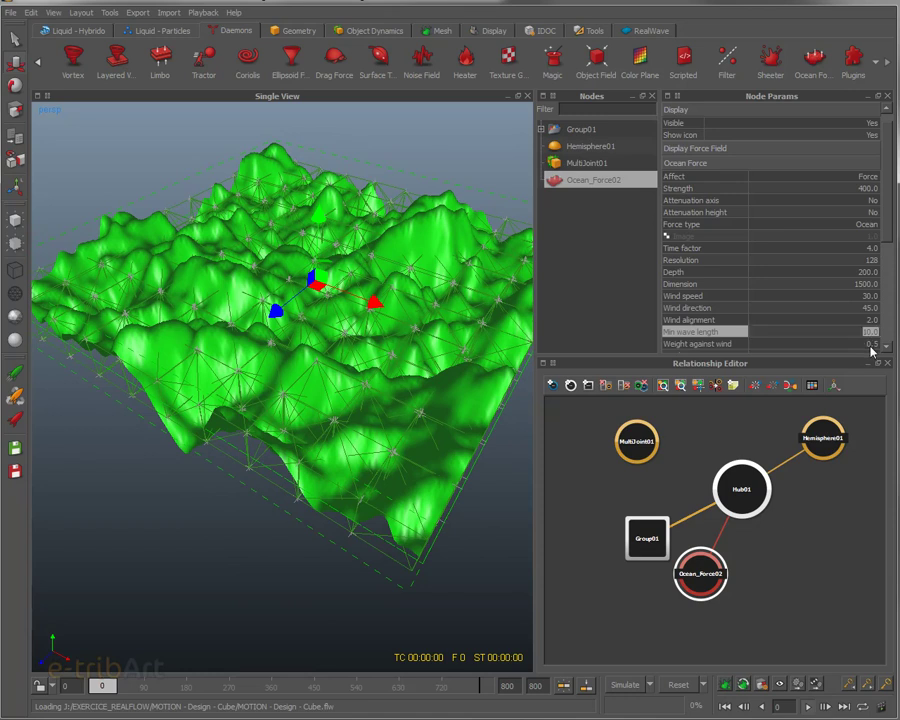
pyautogui.write('20')
pyautogui.press('Return')
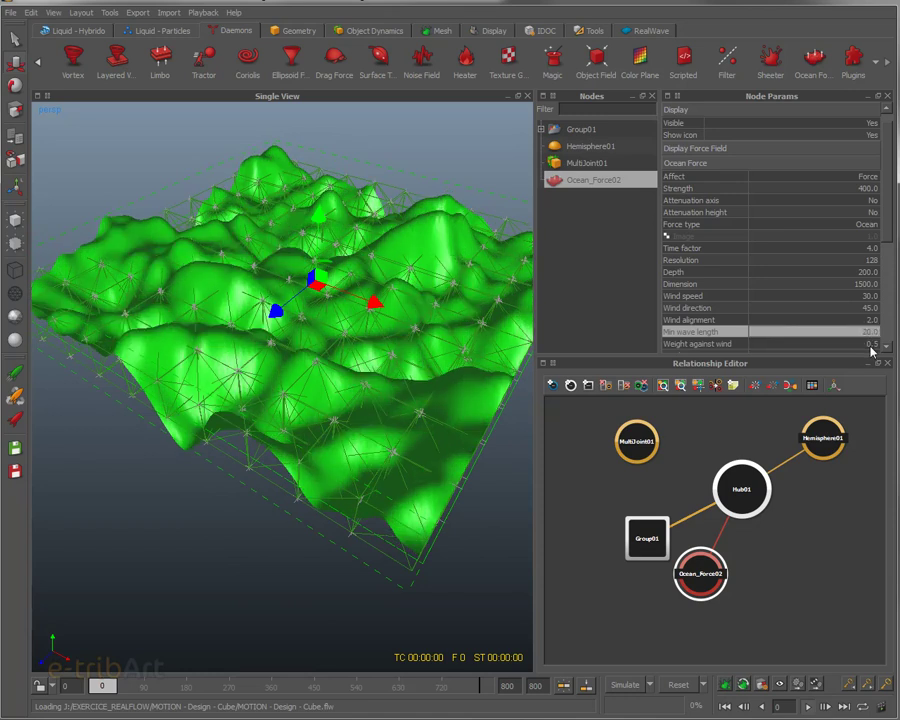
pyautogui.keyDown('alt'); pyautogui.moveTo(270, 310); pyautogui.dragTo(285, 290); pyautogui.keyUp('alt')
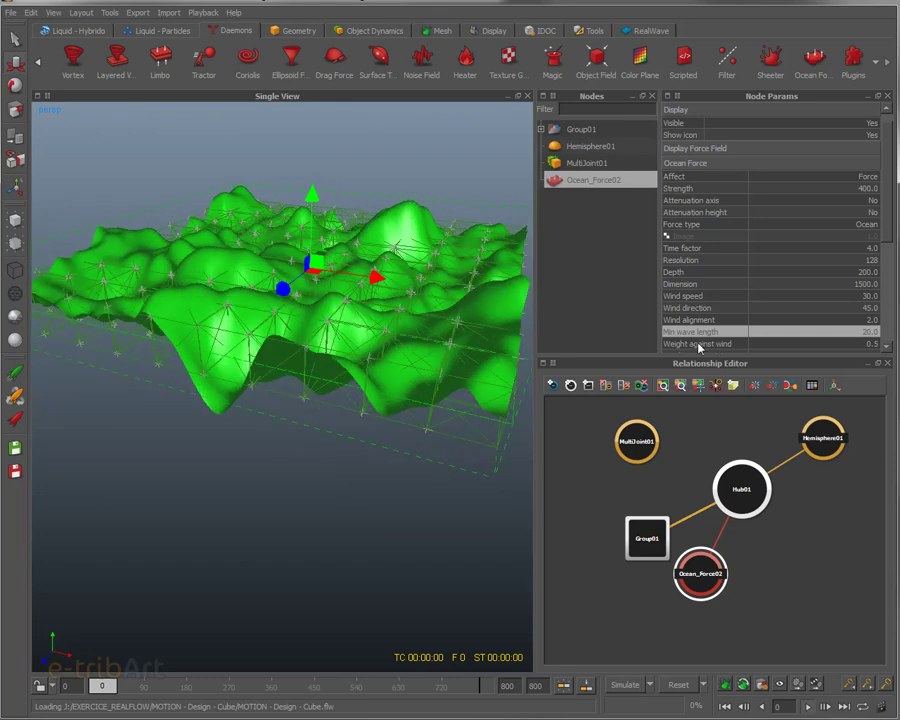
# - Turn off the visibility of Ocean_Force02 so only the cube grid is displayed in the viewport
pyautogui.keyDown('alt'); pyautogui.moveTo(162, 212); pyautogui.dragTo(344, 326); pyautogui.keyUp('alt')
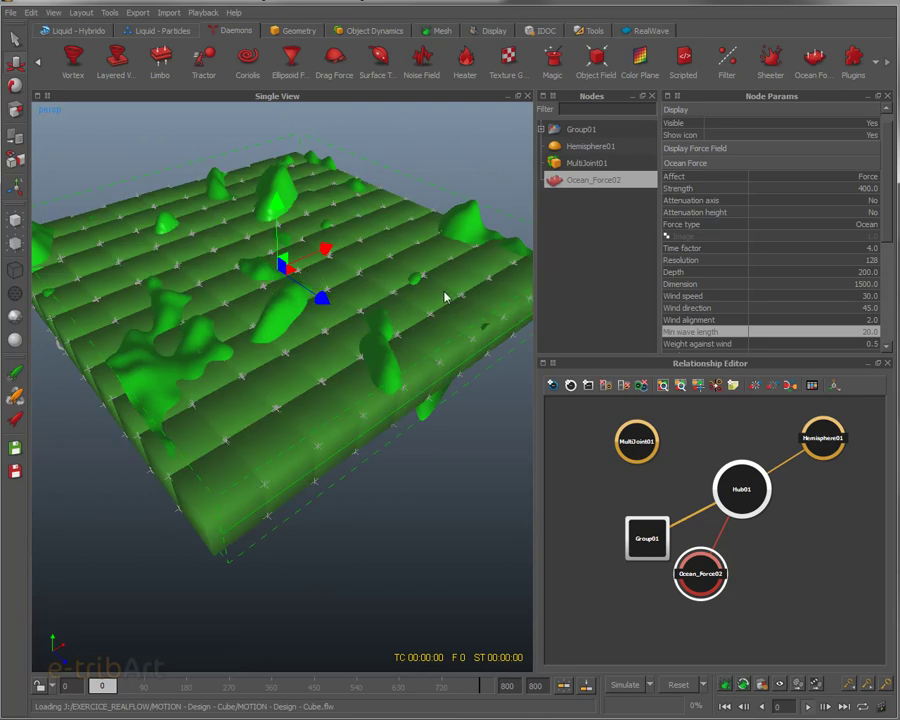
pyautogui.scroll(1, 857, 133)
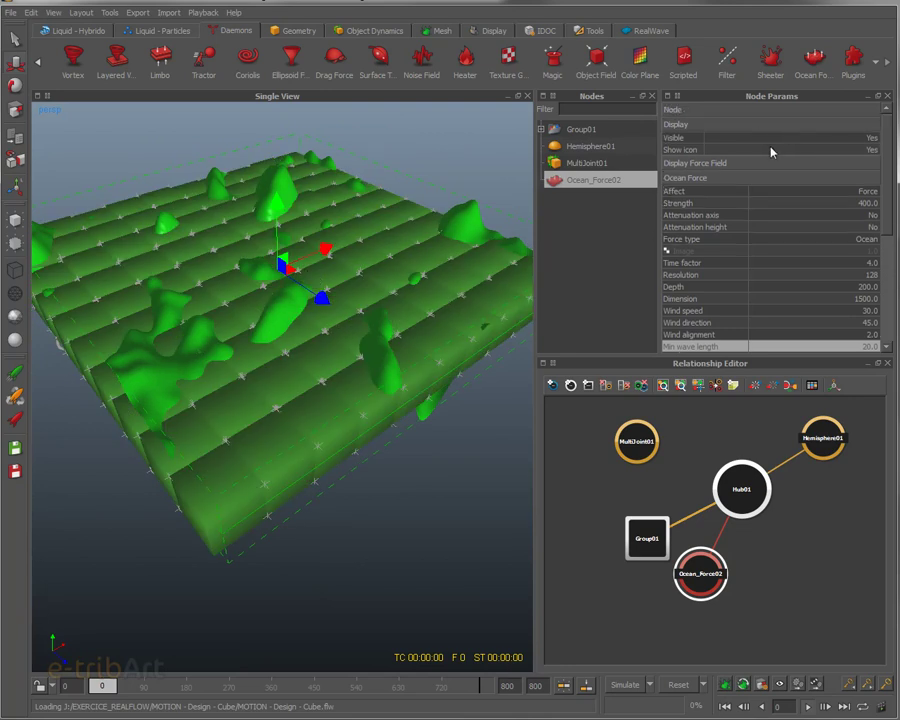
pyautogui.click(873, 140)
pyautogui.keyDown('alt'); pyautogui.moveTo(304, 371); pyautogui.dragTo(345, 432); pyautogui.keyUp('alt')
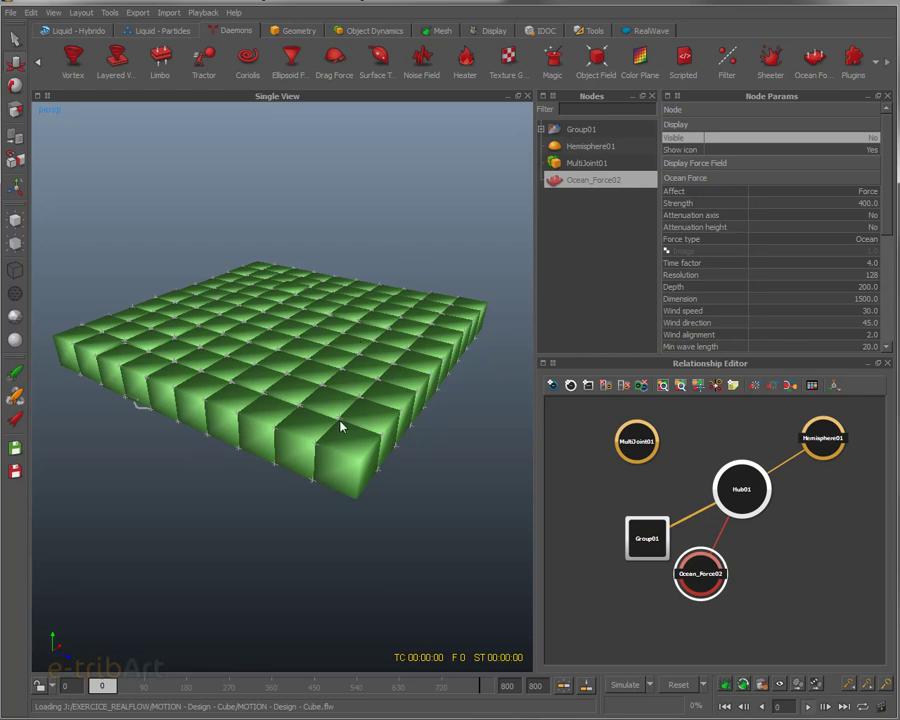
# - Run the simulation and examine the jointed cubes' motion under the Ocean Force from different angles
pyautogui.keyDown('alt'); pyautogui.moveTo(357, 430); pyautogui.dragTo(345, 447); pyautogui.keyUp('alt')
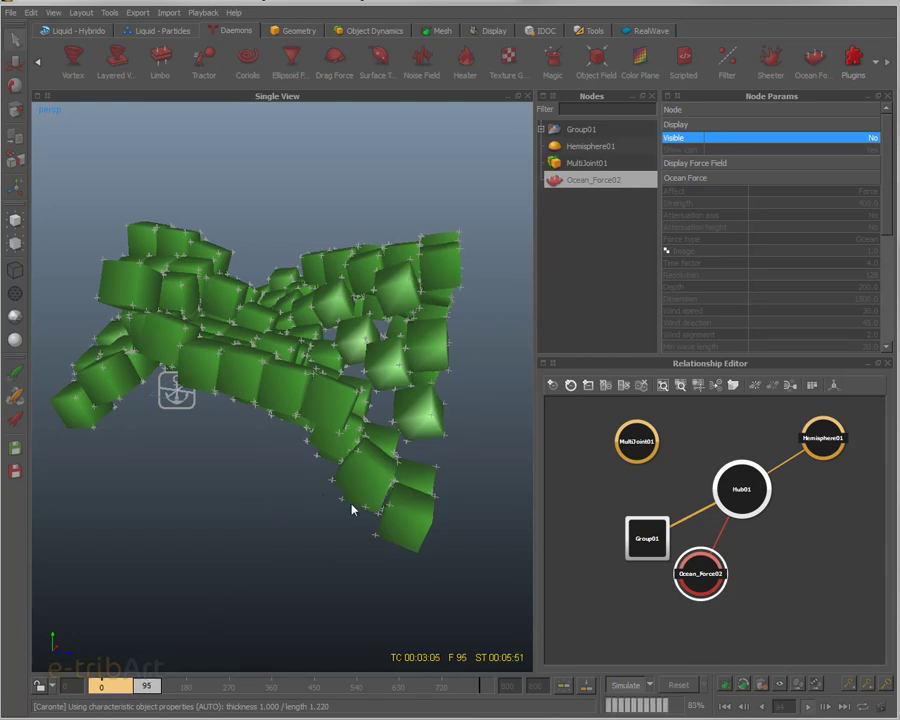
pyautogui.keyDown('alt'); pyautogui.moveTo(340, 460); pyautogui.dragTo(230, 330); pyautogui.keyUp('alt')
pyautogui.keyDown('alt'); pyautogui.moveTo(268, 225); pyautogui.dragTo(395, 320); pyautogui.keyUp('alt')
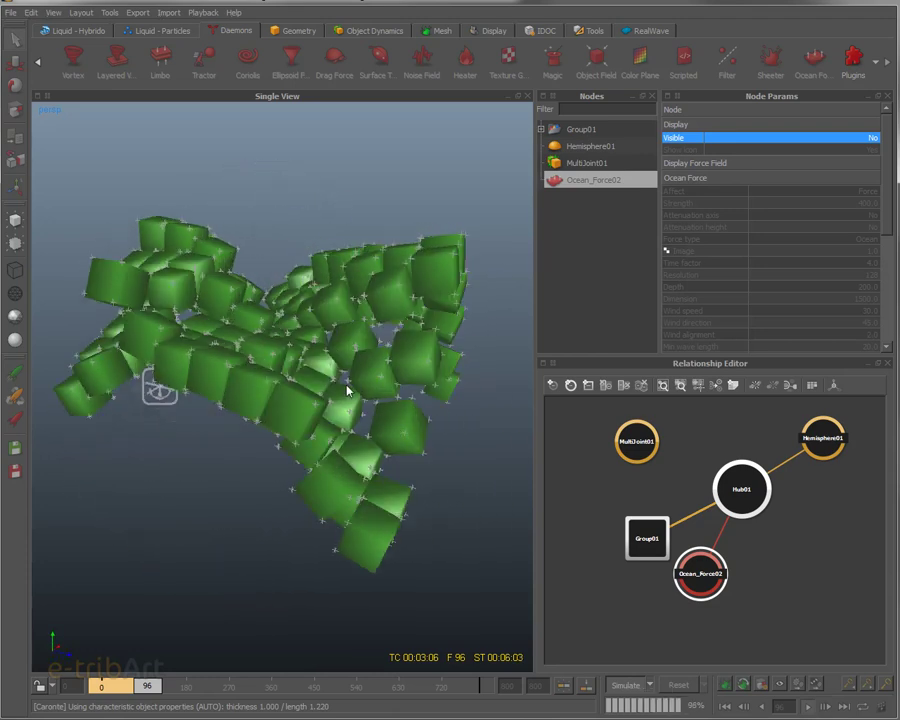
# - Inspect the deforming cube sheet up close and from several sides while the simulation keeps running
pyautogui.keyDown('alt'); pyautogui.moveTo(225, 286); pyautogui.dragTo(232, 279); pyautogui.keyUp('alt')
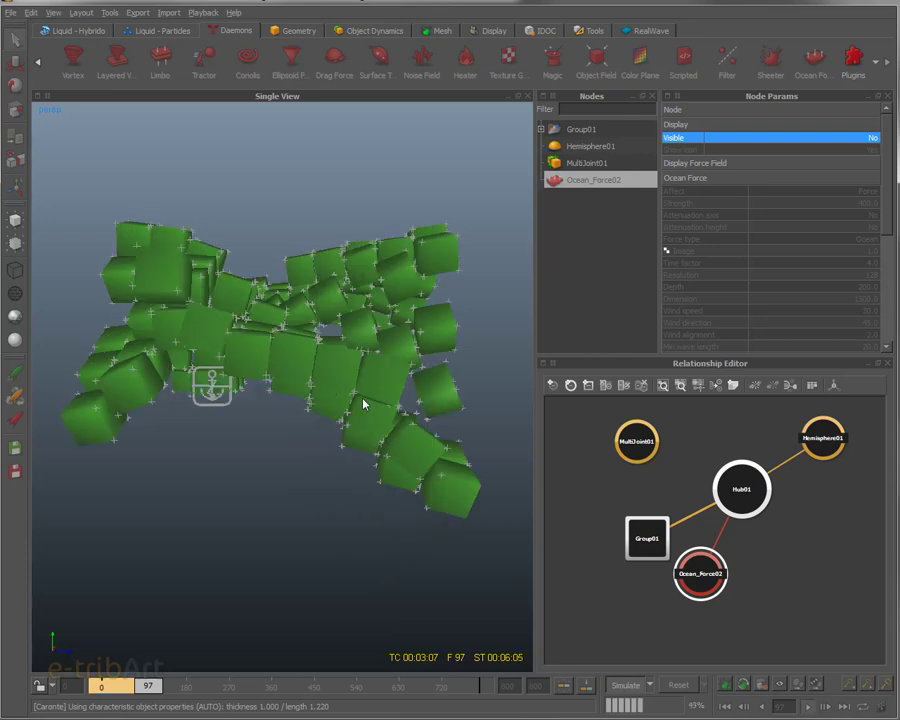
pyautogui.keyDown('alt'); pyautogui.moveTo(229, 281); pyautogui.dragTo(325, 408, button='right'); pyautogui.keyUp('alt')
pyautogui.keyDown('alt'); pyautogui.moveTo(325, 408); pyautogui.dragTo(255, 418); pyautogui.keyUp('alt')
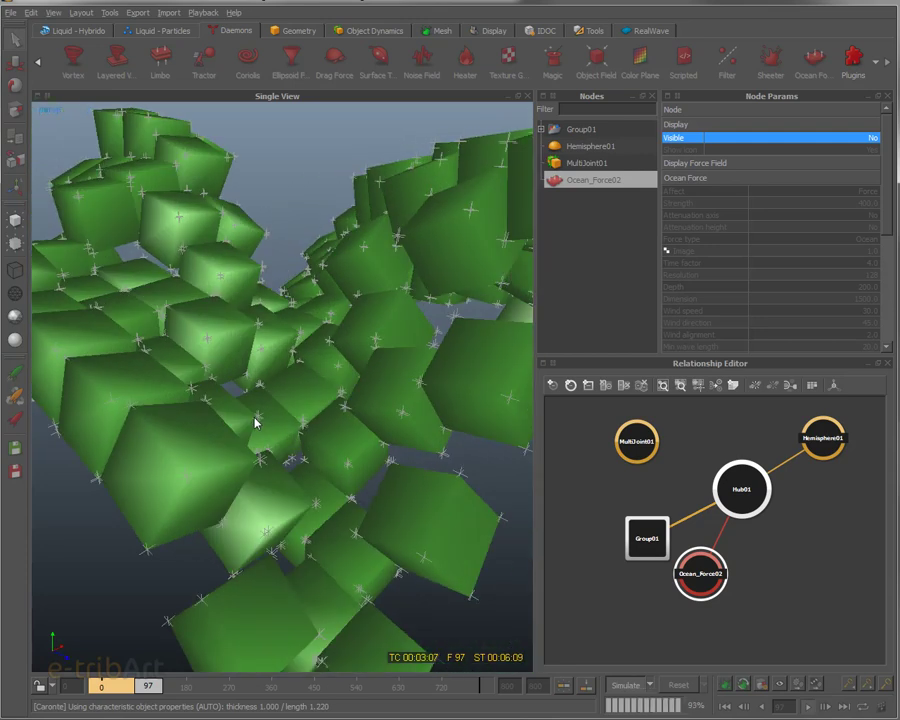
pyautogui.moveTo(213, 466)
pyautogui.keyDown('alt'); pyautogui.mouseDown()
pyautogui.moveTo(275, 462)
pyautogui.moveTo(249, 463)
pyautogui.moveTo(221, 484)
pyautogui.mouseUp(); pyautogui.keyUp('alt')
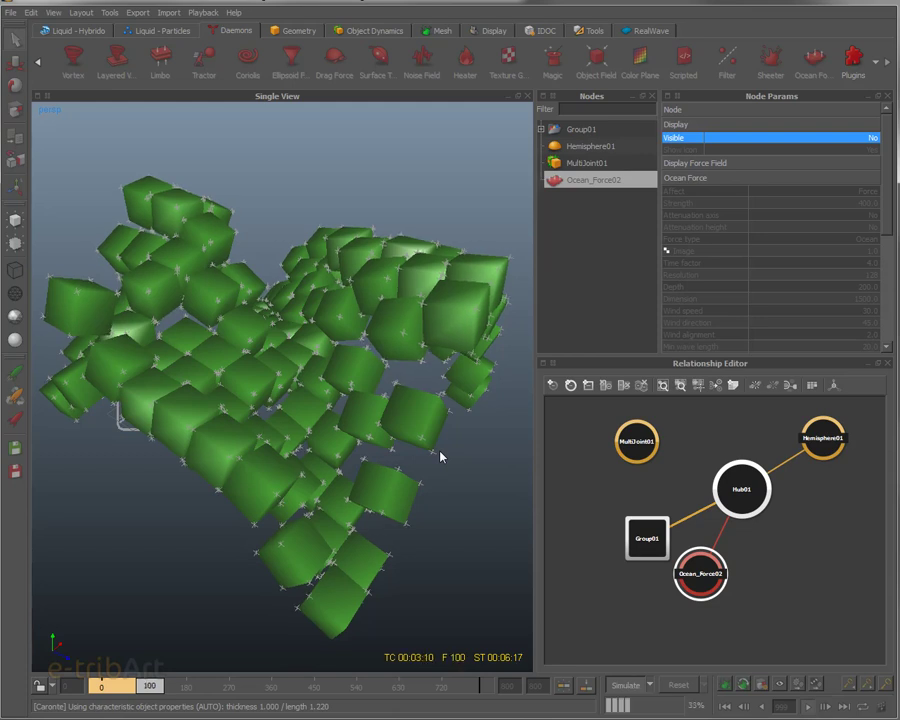
pyautogui.keyDown('alt'); pyautogui.moveTo(235, 412); pyautogui.dragTo(203, 418); pyautogui.keyUp('alt')
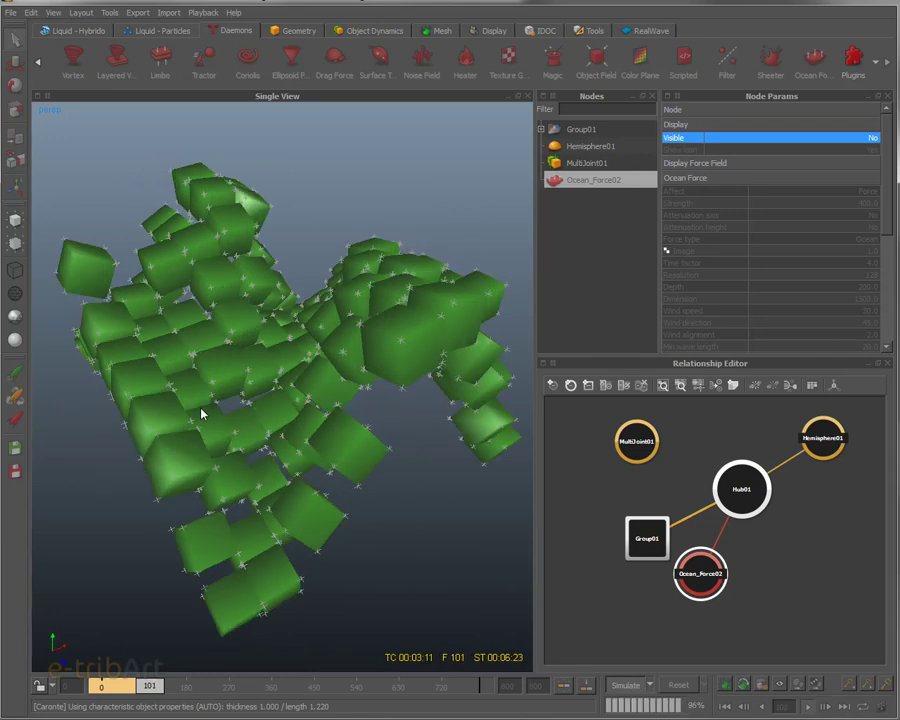
pyautogui.keyDown('alt'); pyautogui.moveTo(229, 302); pyautogui.dragTo(290, 290); pyautogui.keyUp('alt')
pyautogui.keyDown('alt'); pyautogui.moveTo(321, 368); pyautogui.dragTo(287, 362); pyautogui.keyUp('alt')
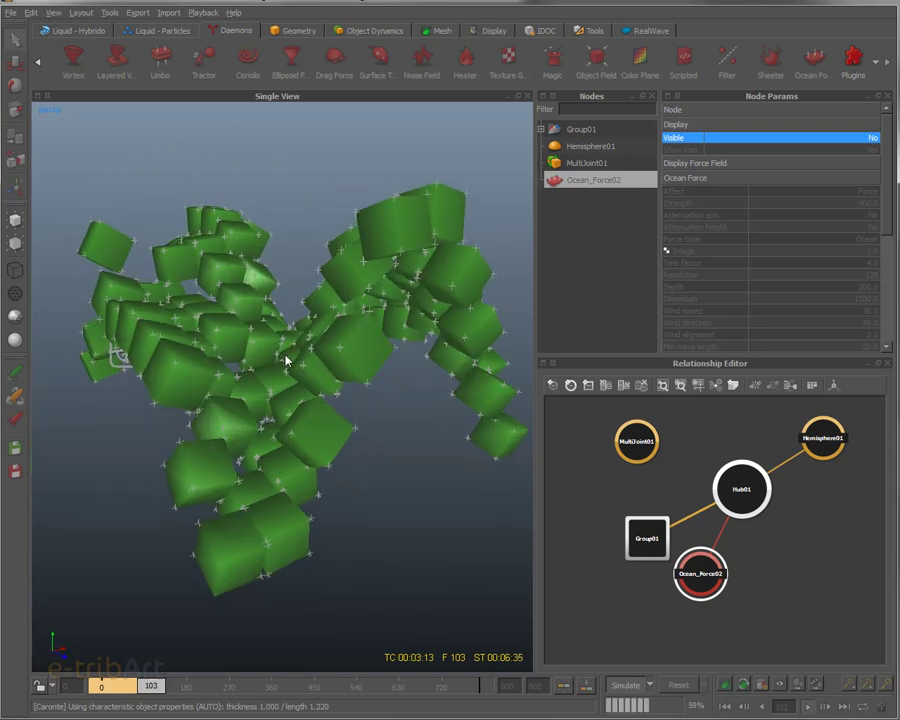
# - Stop the simulation and return the timeline to frame 0
pyautogui.click(636, 685)
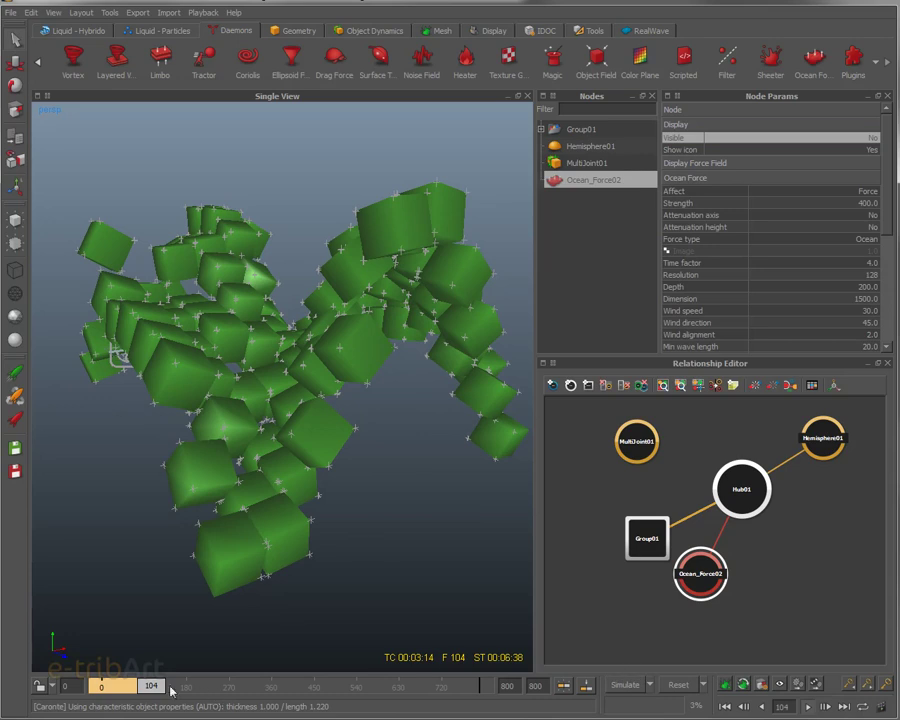
pyautogui.moveTo(150, 686)
pyautogui.mouseDown()
pyautogui.moveTo(97, 687)
pyautogui.moveTo(147, 688)
pyautogui.moveTo(97, 687)
pyautogui.moveTo(135, 697)
pyautogui.mouseUp()
pyautogui.moveTo(143, 697); pyautogui.dragTo(101, 697)
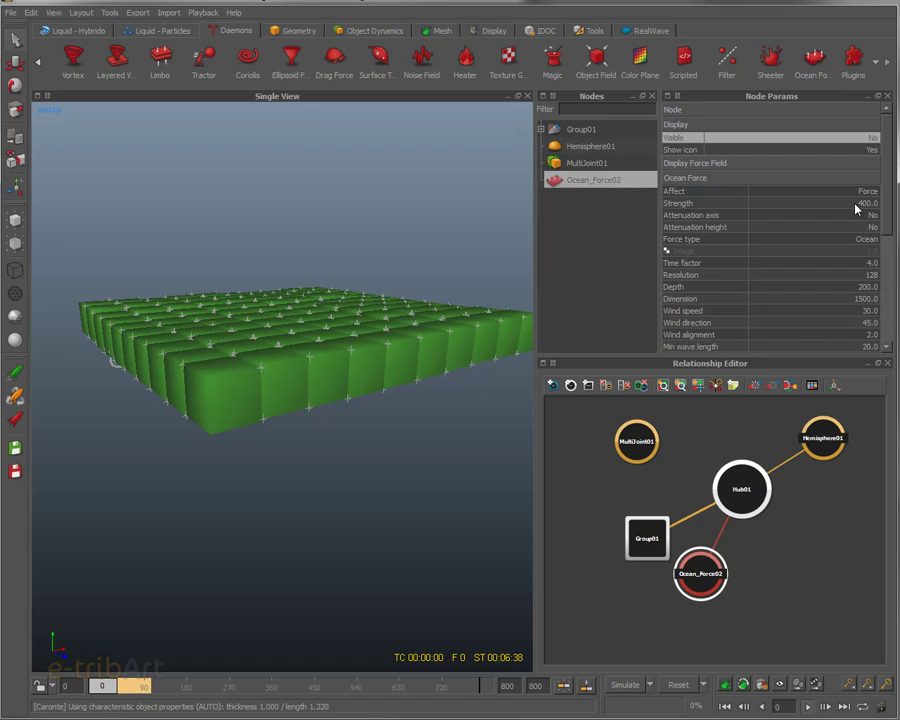
# - Scrub through the simulated frames and examine the flat cube grid at frame 0 from above and from the side
pyautogui.keyDown('alt'); pyautogui.moveTo(265, 432); pyautogui.dragTo(310, 420); pyautogui.keyUp('alt')
pyautogui.keyDown('alt'); pyautogui.moveTo(368, 378); pyautogui.dragTo(240, 460); pyautogui.keyUp('alt')
pyautogui.hotkey('ctrl', 'a')
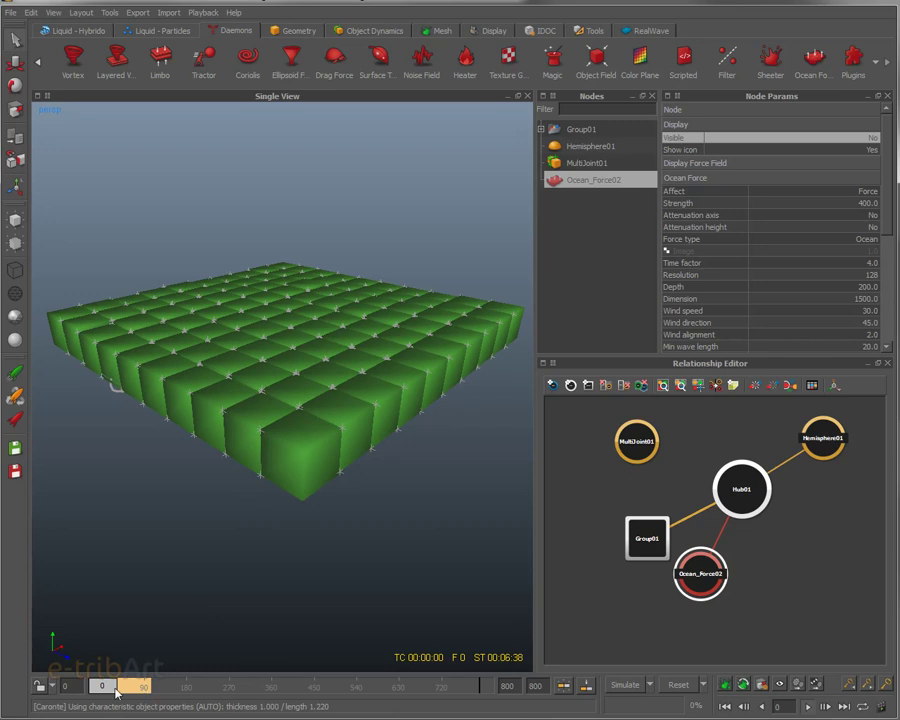
pyautogui.moveTo(145, 690); pyautogui.dragTo(78, 690)
pyautogui.moveTo(466, 388)
pyautogui.keyDown('alt'); pyautogui.mouseDown()
pyautogui.moveTo(440, 464)
pyautogui.moveTo(462, 450)
pyautogui.moveTo(450, 378)
pyautogui.moveTo(454, 402)
pyautogui.mouseUp(); pyautogui.keyUp('alt')
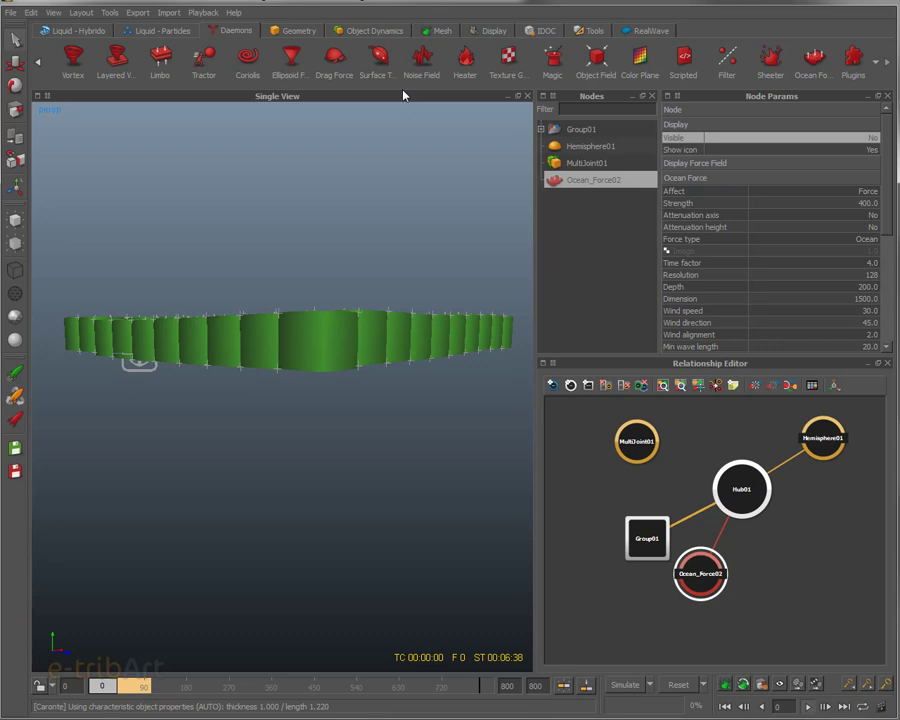
pyautogui.keyDown('alt'); pyautogui.moveTo(341, 253); pyautogui.dragTo(321, 285); pyautogui.keyUp('alt')
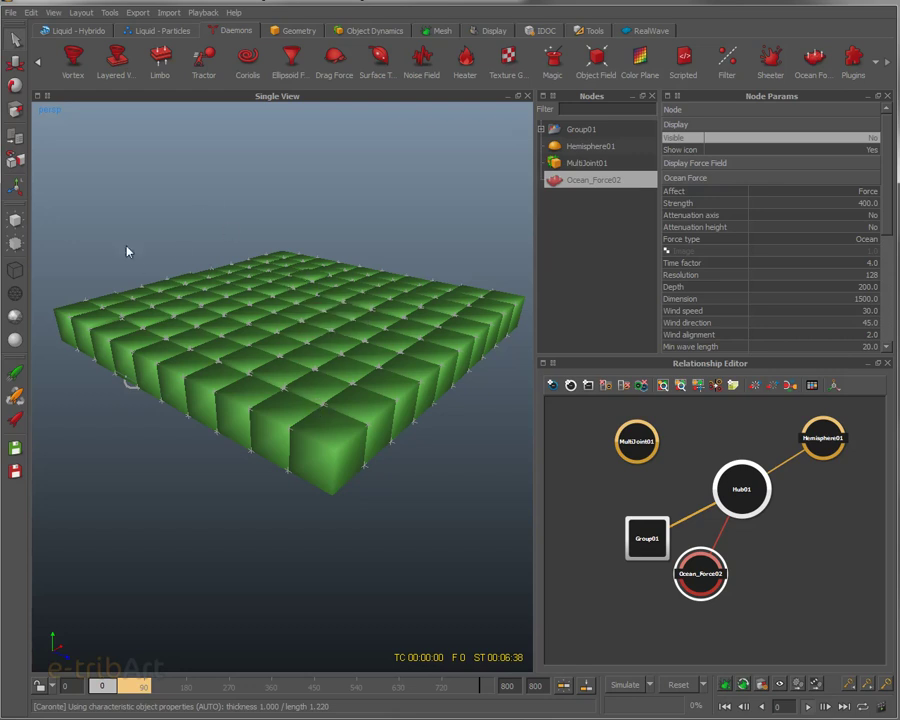
# - Review in Export Central the object, animation (.sd) and cache (.bdc) outputs enabled for the cubes, and close it
pyautogui.click(137, 13)
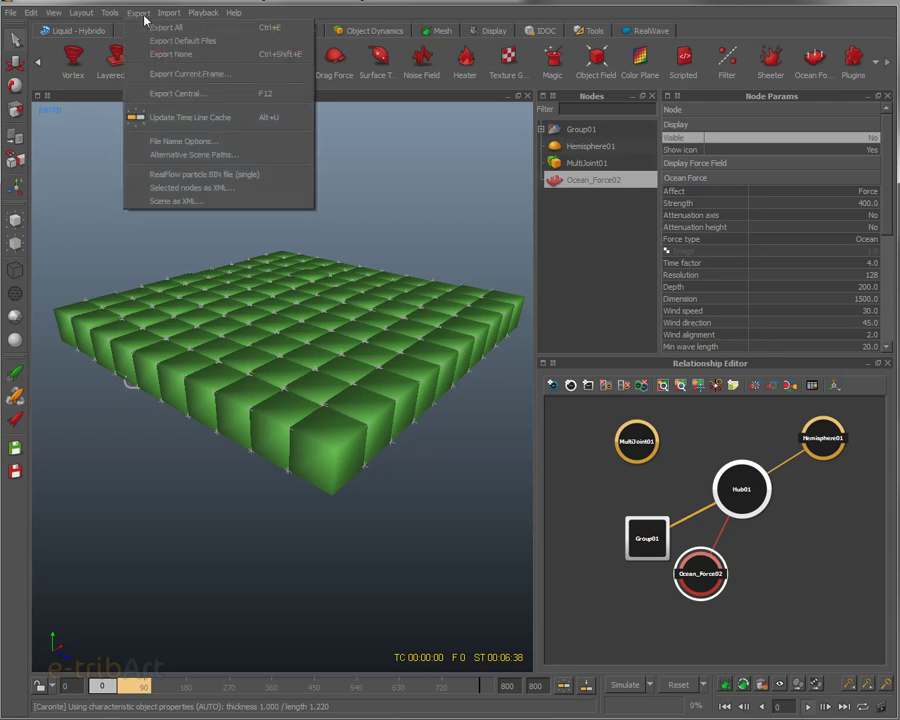
pyautogui.click(163, 96)
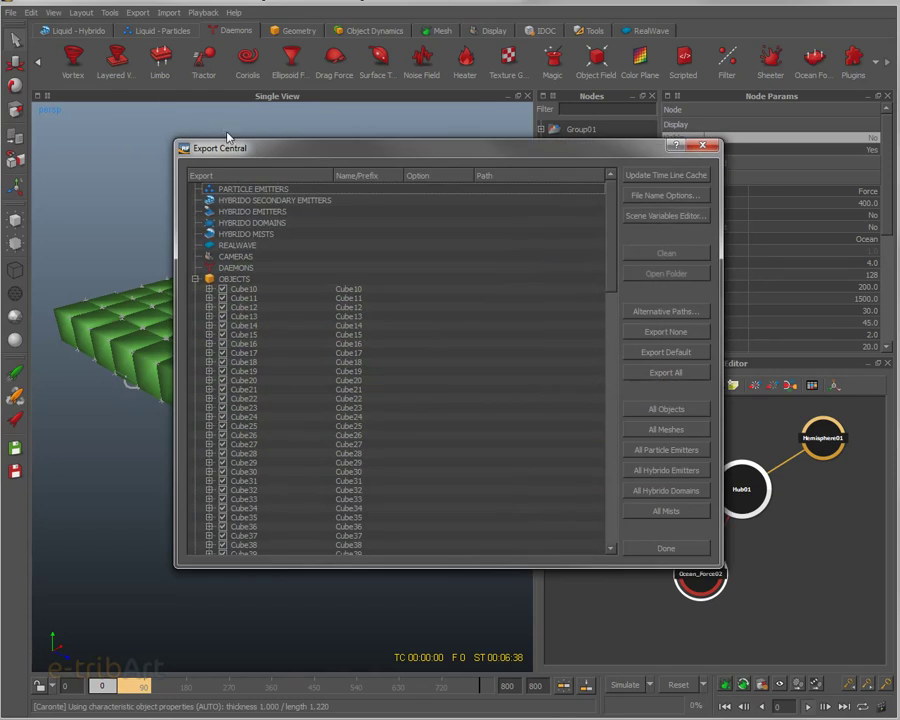
pyautogui.moveTo(231, 150); pyautogui.dragTo(225, 96)
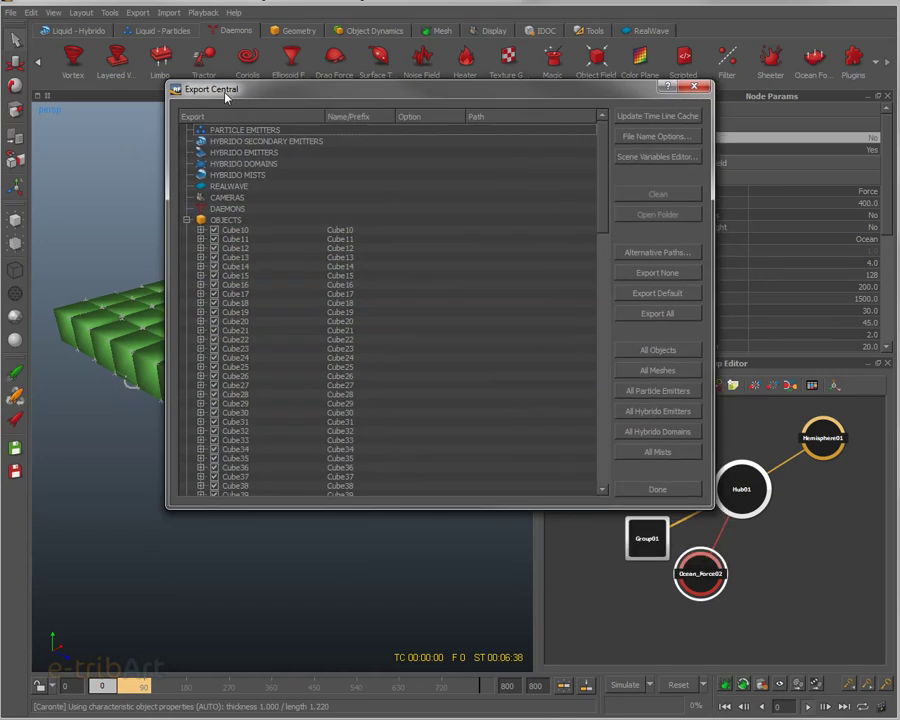
pyautogui.click(187, 220)
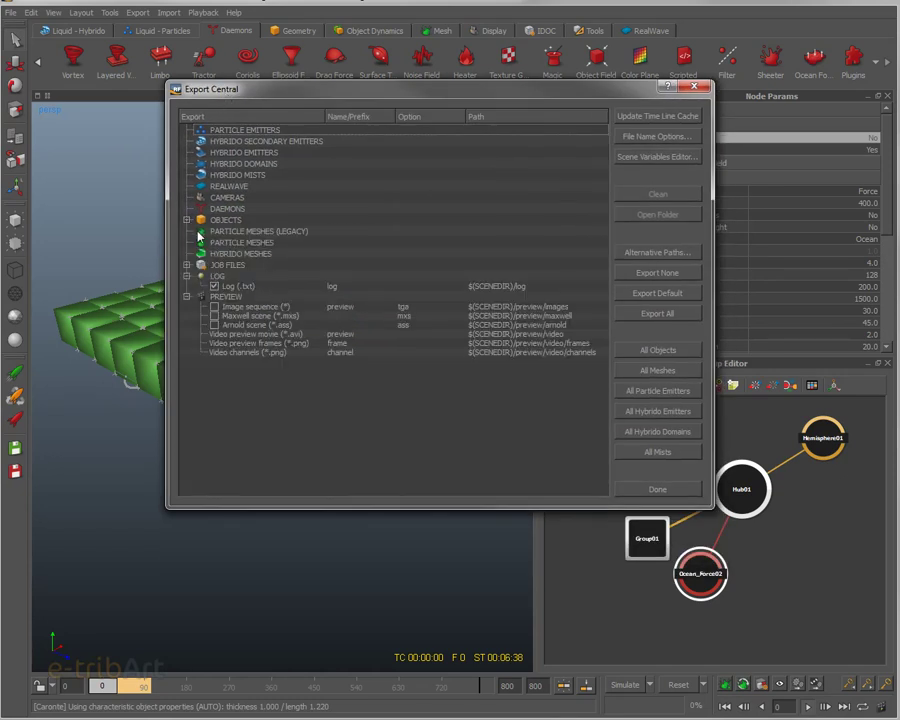
pyautogui.click(188, 220)
pyautogui.scroll(-18, 268, 396)
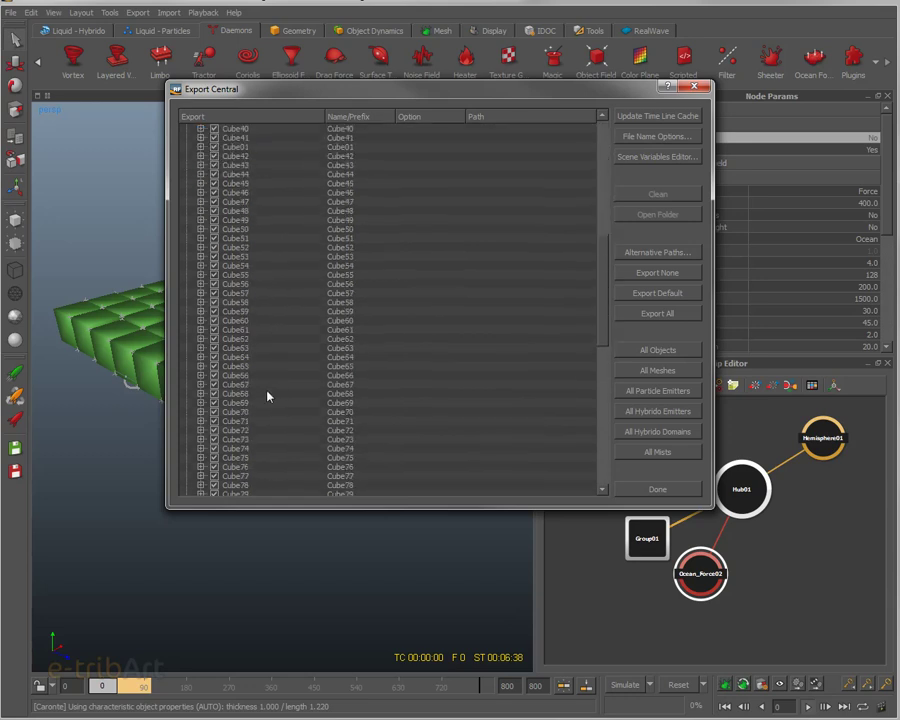
pyautogui.scroll(-10, 266, 398)
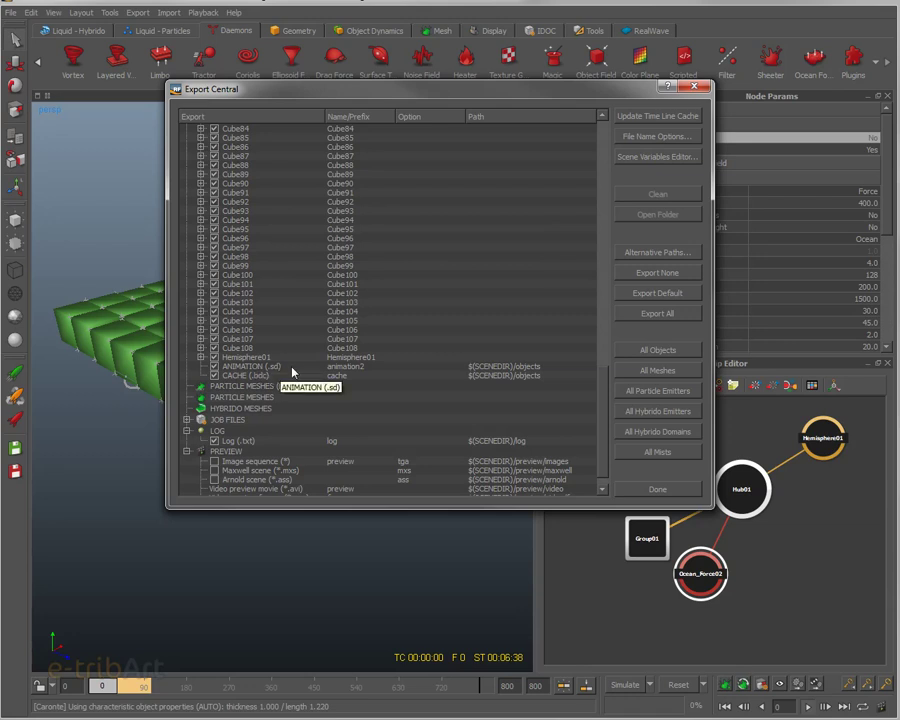
pyautogui.click(660, 490)
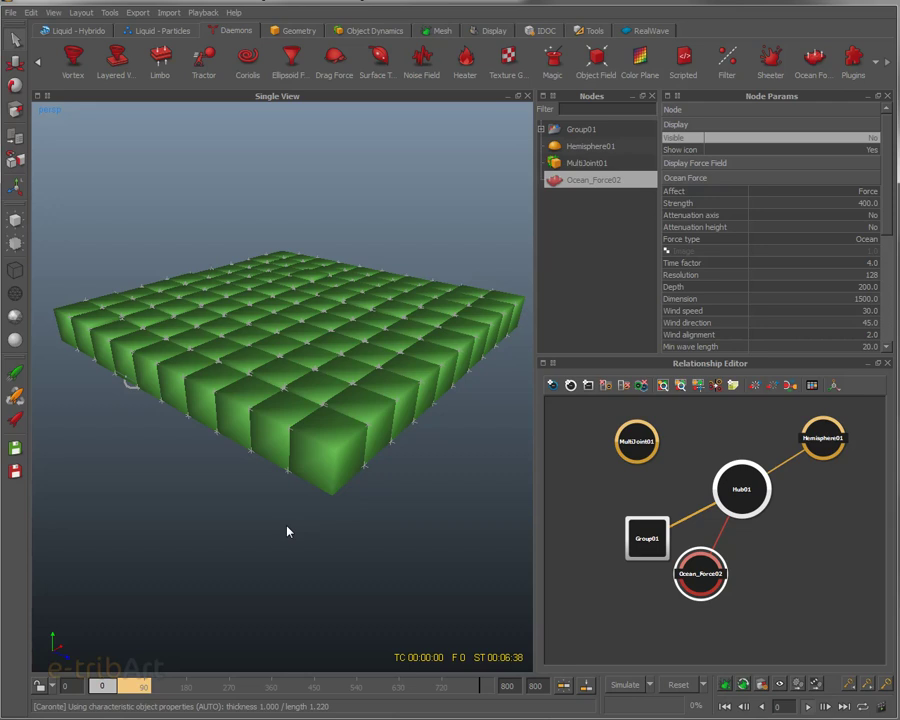
pyautogui.moveTo(317, 517)
pyautogui.keyDown('alt'); pyautogui.mouseDown()
pyautogui.moveTo(272, 547)
pyautogui.moveTo(341, 541)
pyautogui.moveTo(344, 518)
pyautogui.moveTo(338, 575)
pyautogui.moveTo(333, 500)
pyautogui.moveTo(313, 518)
pyautogui.mouseUp(); pyautogui.keyUp('alt')
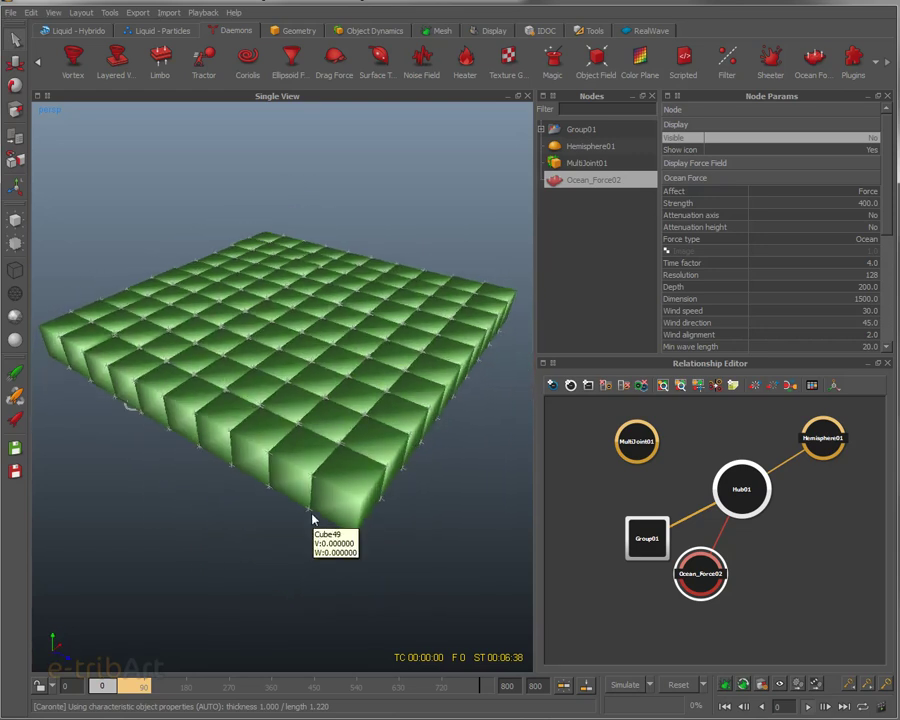
pyautogui.keyDown('alt'); pyautogui.moveTo(344, 511); pyautogui.dragTo(328, 488); pyautogui.keyUp('alt')
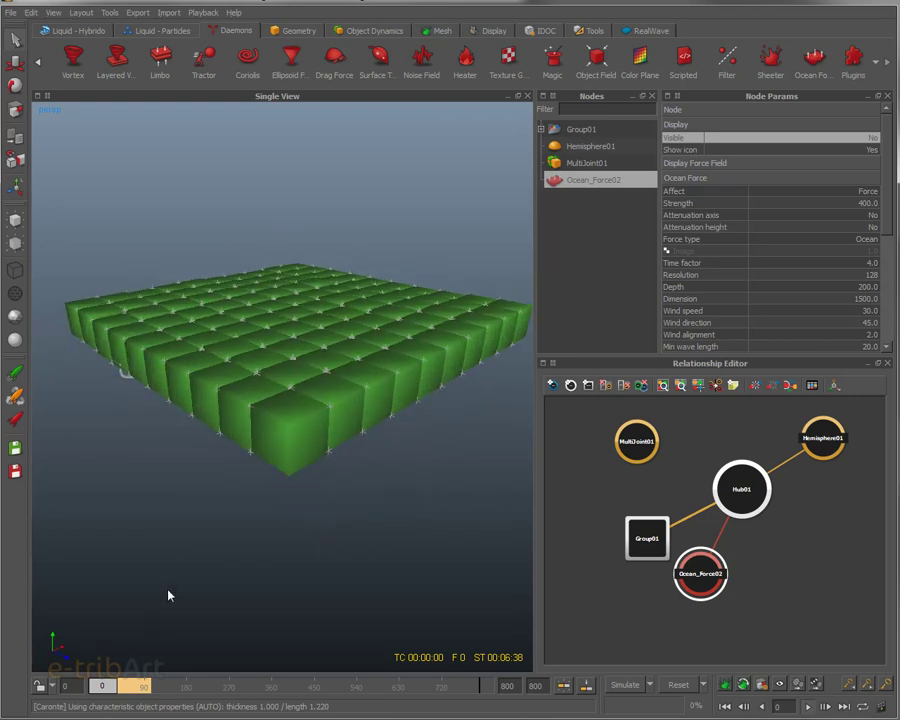
pyautogui.moveTo(214, 580)
pyautogui.keyDown('alt'); pyautogui.mouseDown()
pyautogui.moveTo(243, 589)
pyautogui.moveTo(230, 583)
pyautogui.mouseUp(); pyautogui.keyUp('alt')
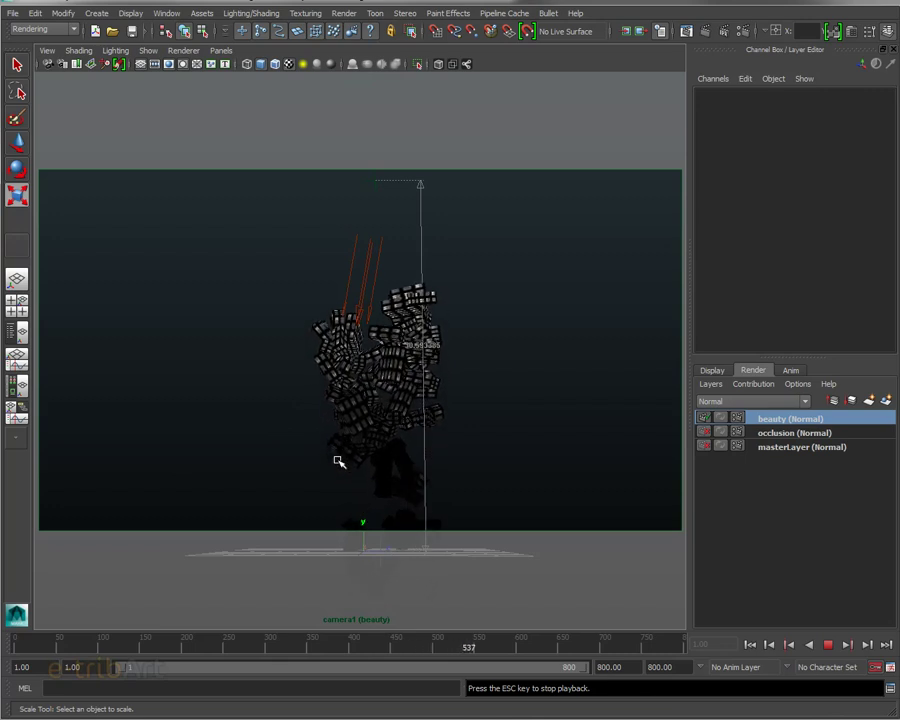
# - In Maya, select one of the imported cubes, stop the animation playback and scrub back to frame 472
pyautogui.click(347, 400)
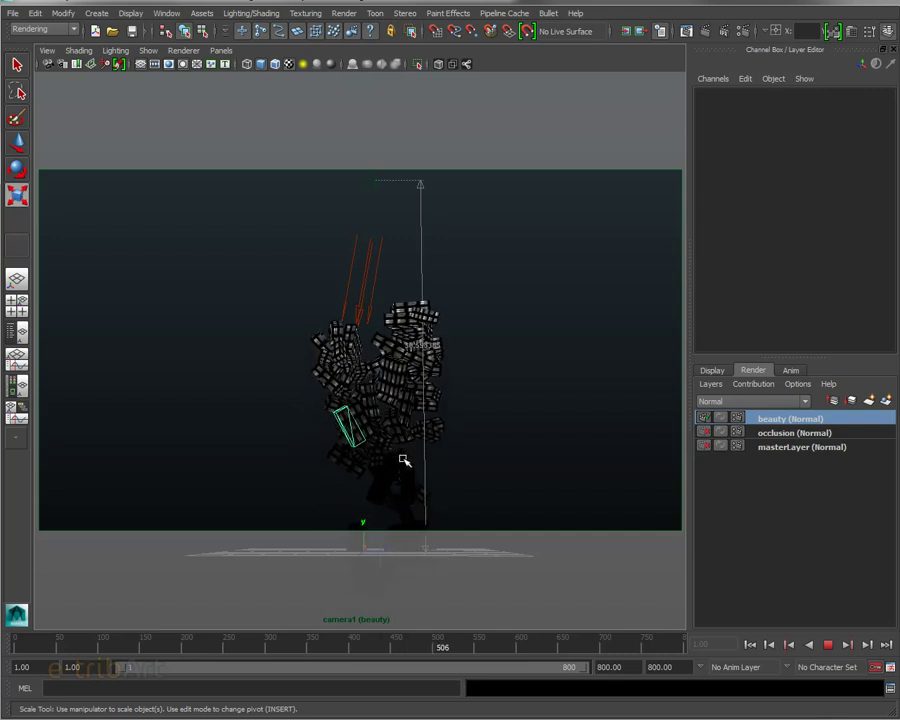
pyautogui.click(828, 645)
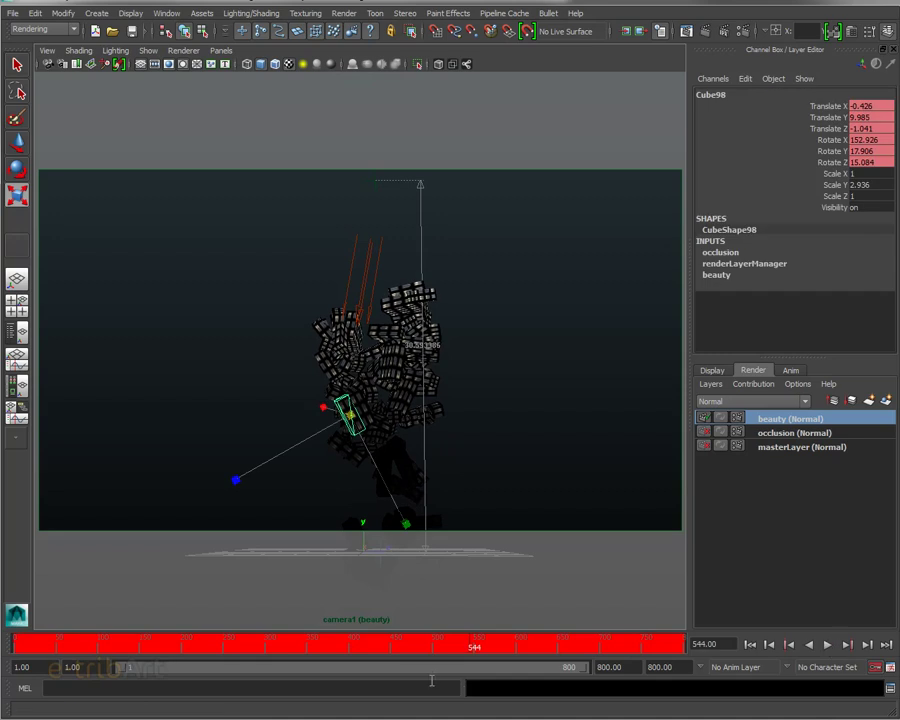
pyautogui.moveTo(440, 648); pyautogui.dragTo(414, 643)
pyautogui.press('r')
# - Select Cube47 in the cube mass and scrub the animation to frame 639
pyautogui.click(401, 410)
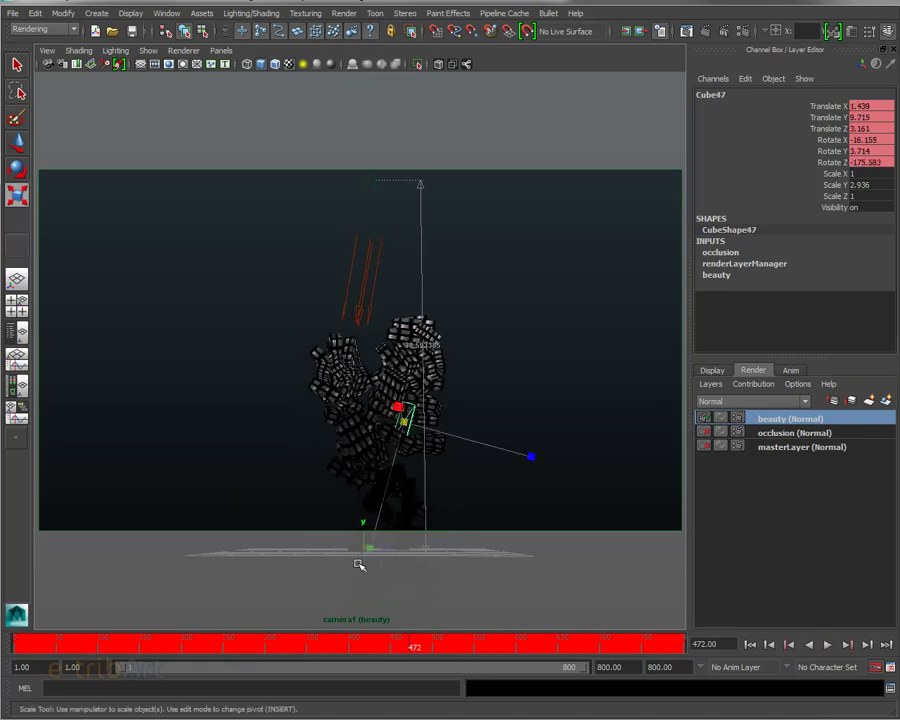
pyautogui.moveTo(226, 650); pyautogui.dragTo(541, 632)
pyautogui.moveTo(474, 625); pyautogui.dragTo(553, 632)
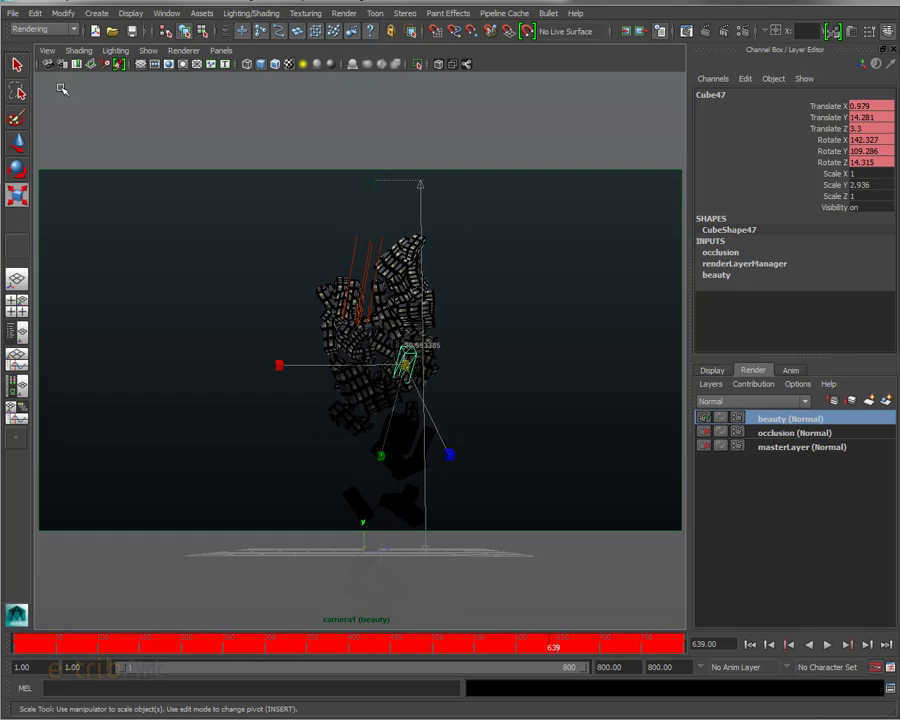
# - Open the Graph Editor for Cube47, frame all its animation curves and size the window so the whole graph fits
pyautogui.click(165, 13)
pyautogui.moveTo(185, 62)
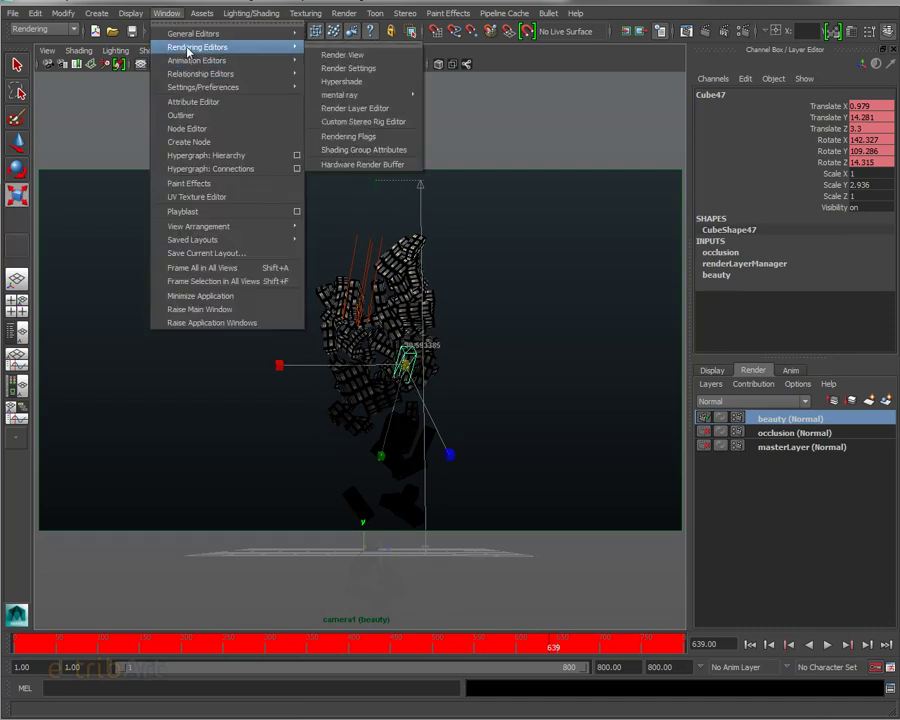
pyautogui.click(337, 69)
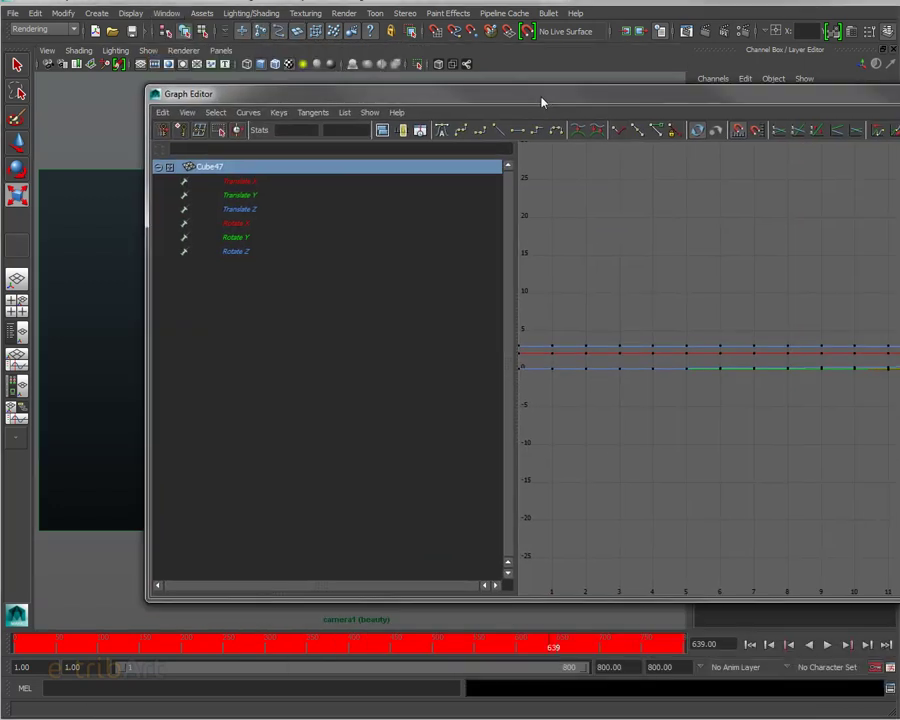
pyautogui.moveTo(564, 108); pyautogui.dragTo(428, 76)
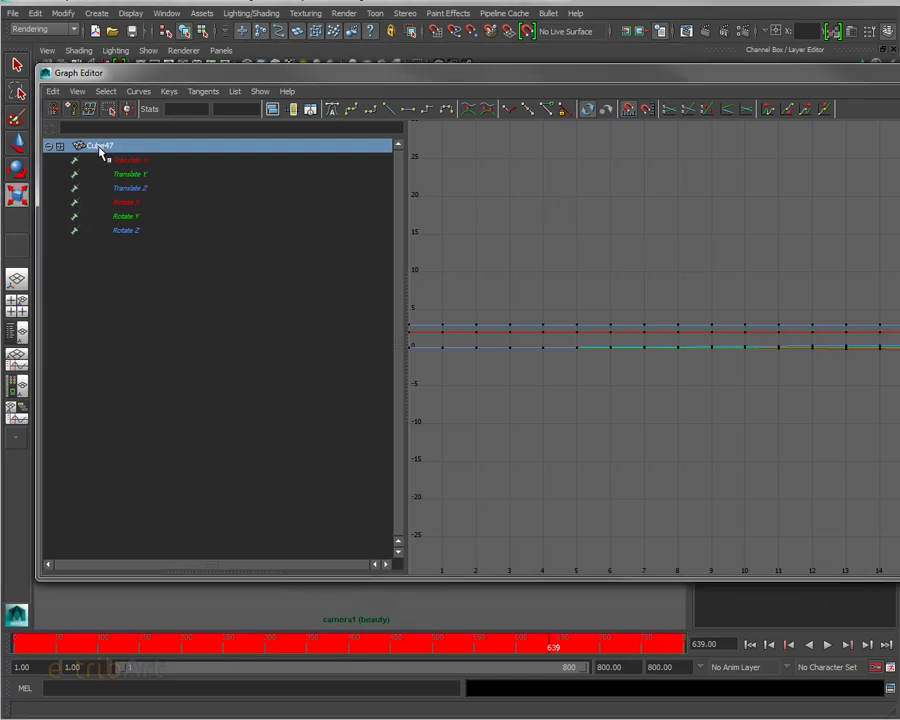
pyautogui.click(100, 147)
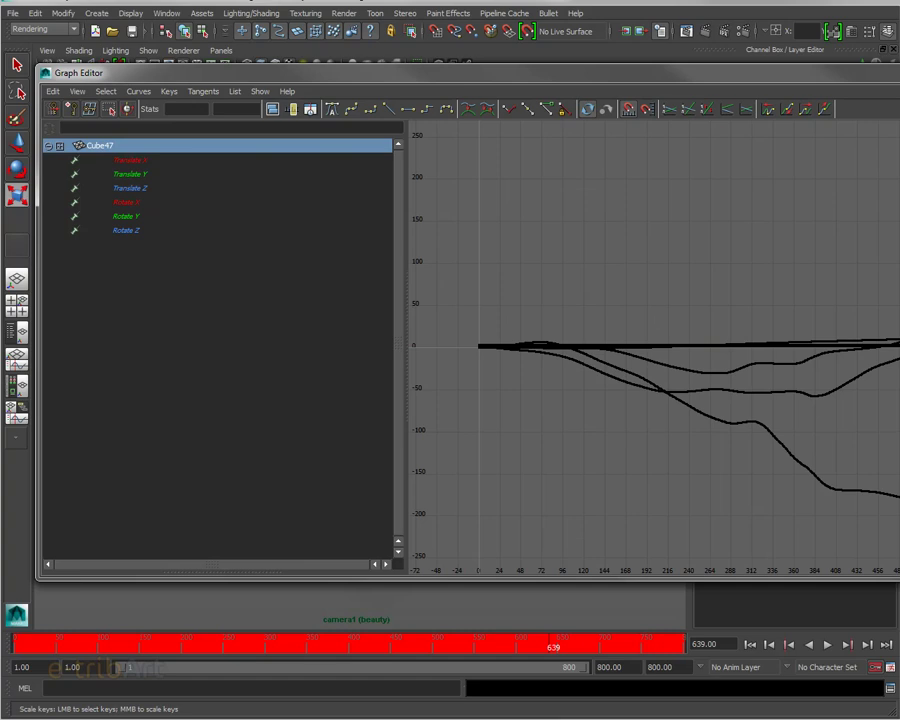
pyautogui.moveTo(736, 168); pyautogui.dragTo(871, 166)
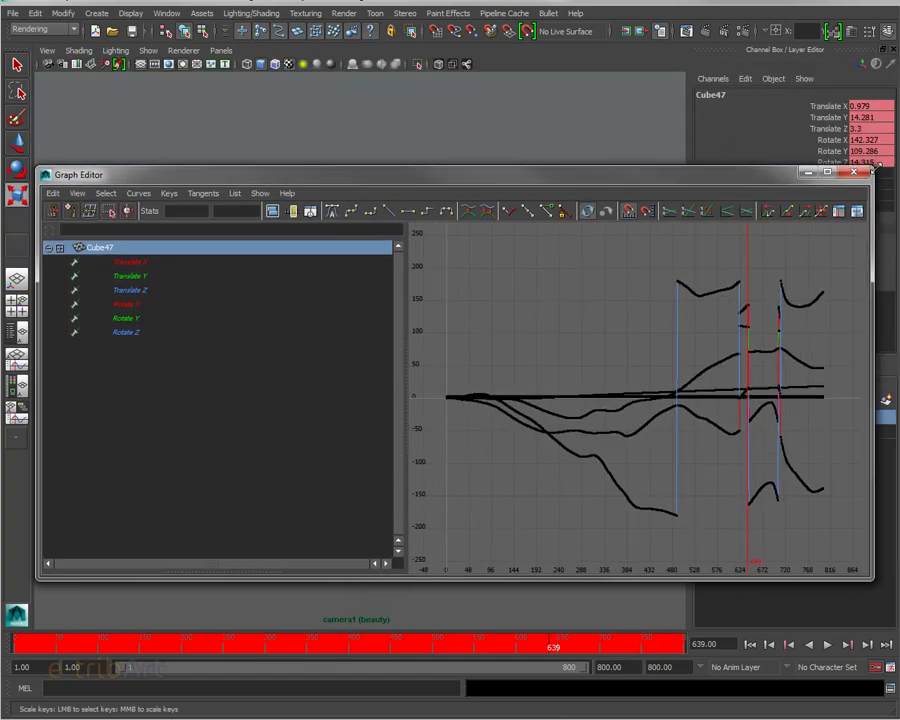
pyautogui.moveTo(405, 387); pyautogui.dragTo(205, 388)
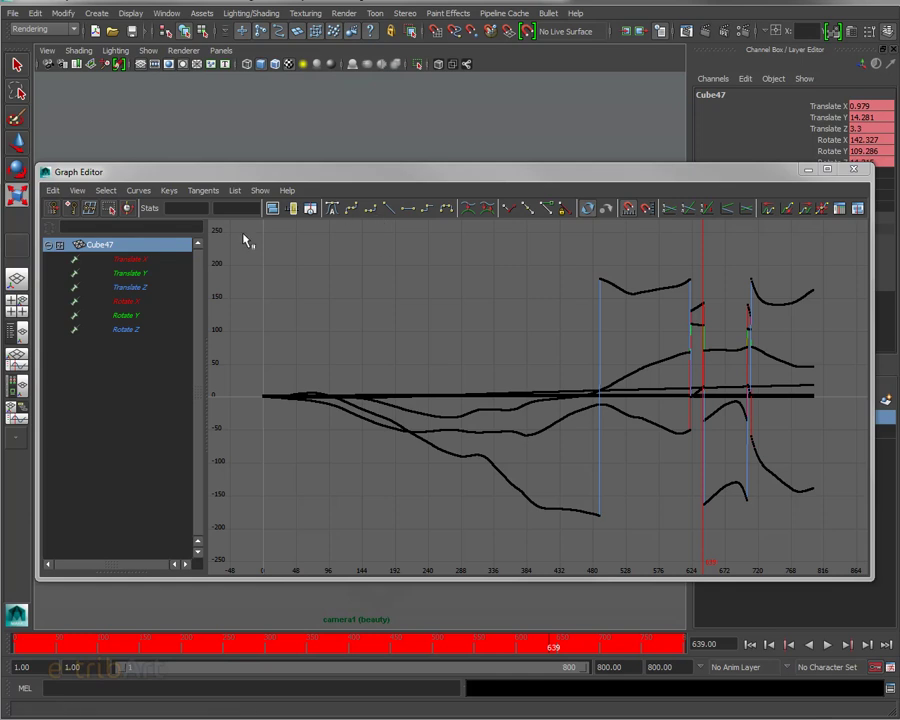
# - Isolate Cube47's Translate X curve and examine its individual keyframes up close
pyautogui.click(127, 260)
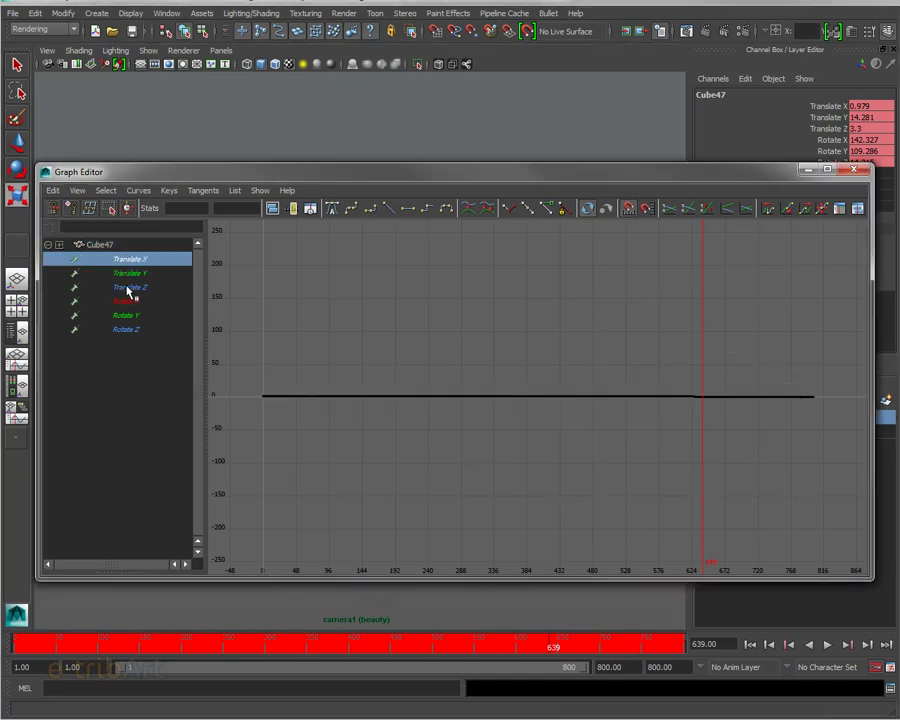
pyautogui.press('f')
pyautogui.press('r')
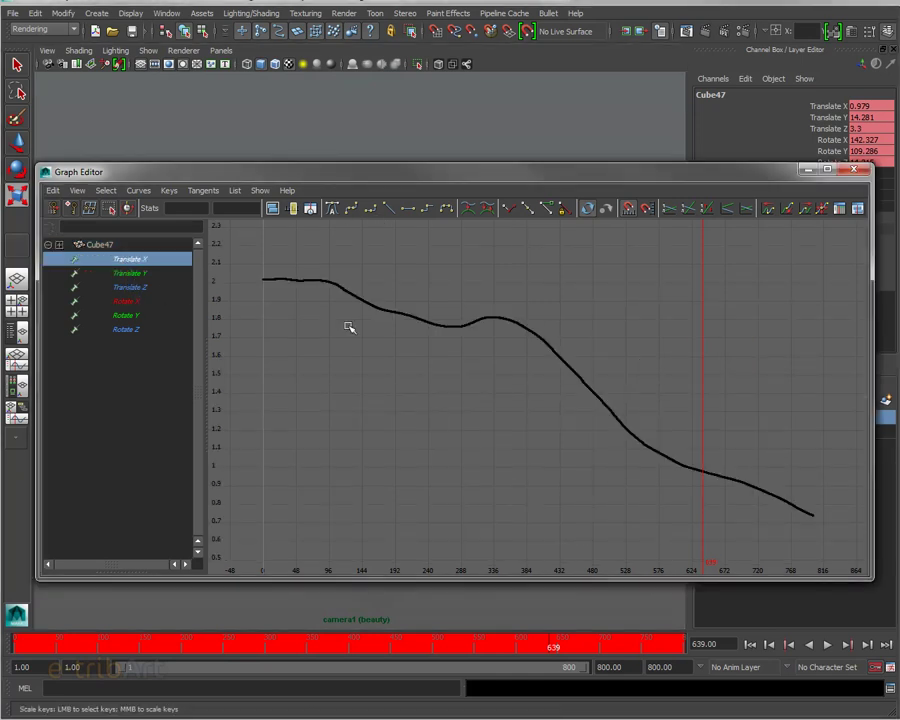
pyautogui.scroll(10, 496, 330)
pyautogui.keyDown('alt'); pyautogui.moveTo(639, 335); pyautogui.dragTo(539, 511, button='middle'); pyautogui.keyUp('alt')
pyautogui.scroll(5, 570, 401)
pyautogui.scroll(3, 570, 401)
pyautogui.keyDown('alt'); pyautogui.moveTo(639, 358); pyautogui.dragTo(537, 597, button='middle'); pyautogui.keyUp('alt')
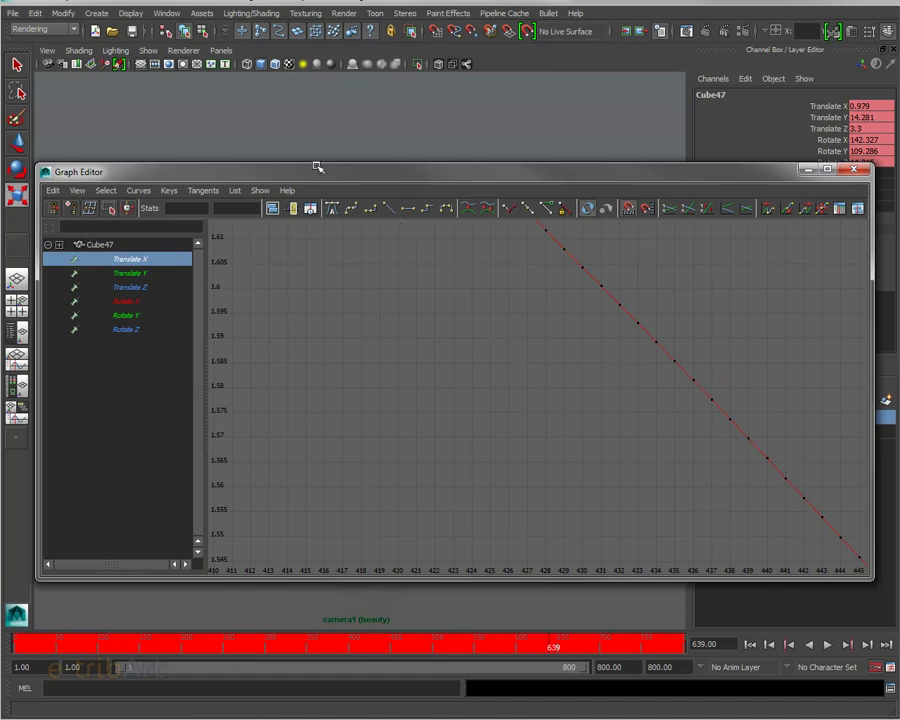
# - Close the Graph Editor and scrub the animation to frame 727
pyautogui.moveTo(297, 177); pyautogui.dragTo(466, 210)
pyautogui.click(895, 203)
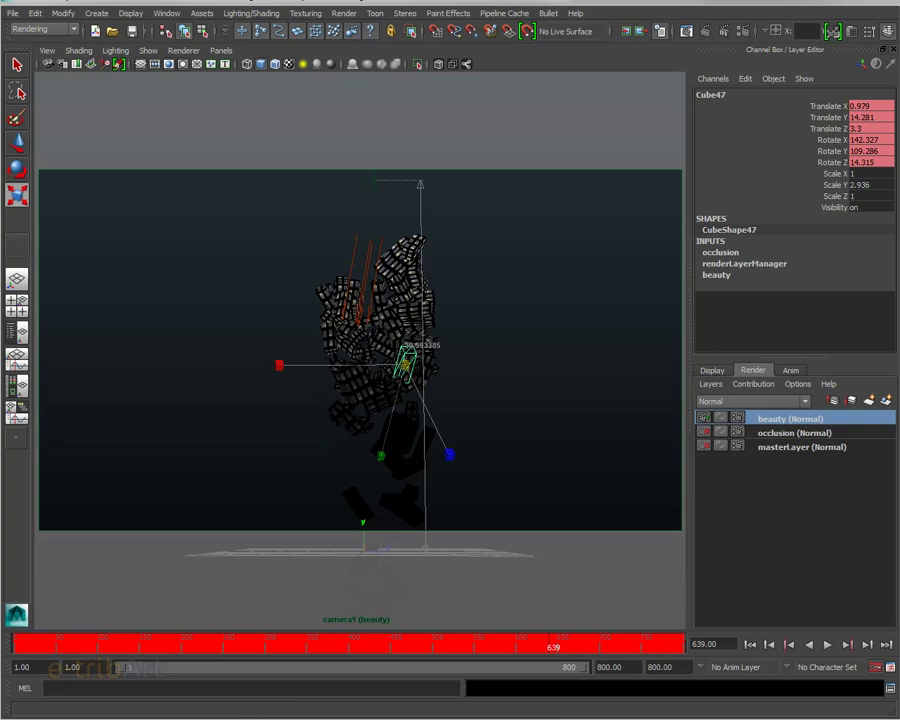
pyautogui.moveTo(426, 650); pyautogui.dragTo(630, 652)
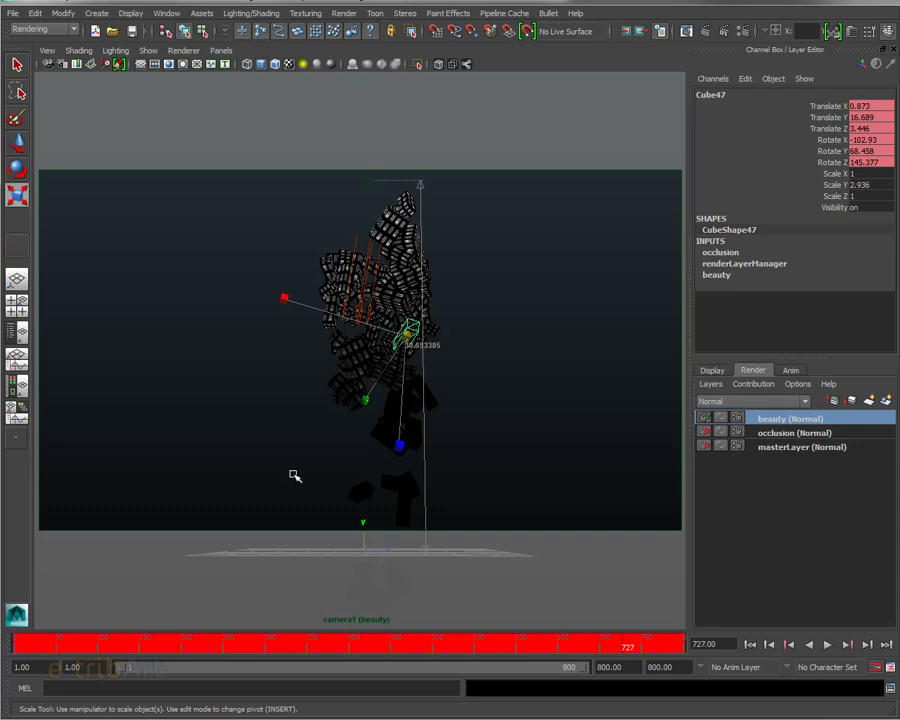
# - Select the directional light in the cube scene and review the light types available for creation
pyautogui.click(360, 258)
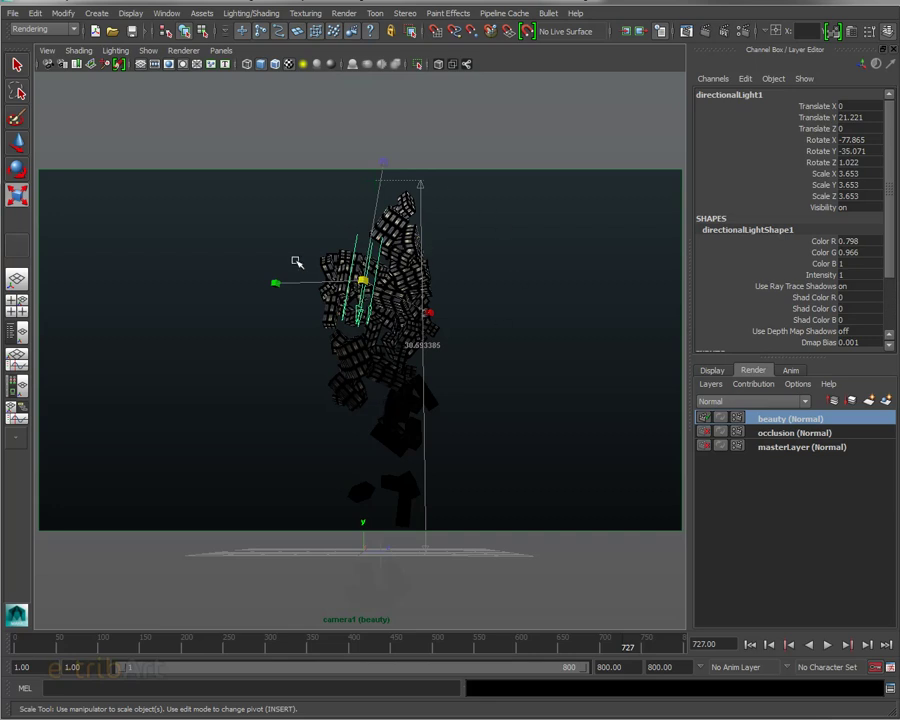
pyautogui.click(97, 14)
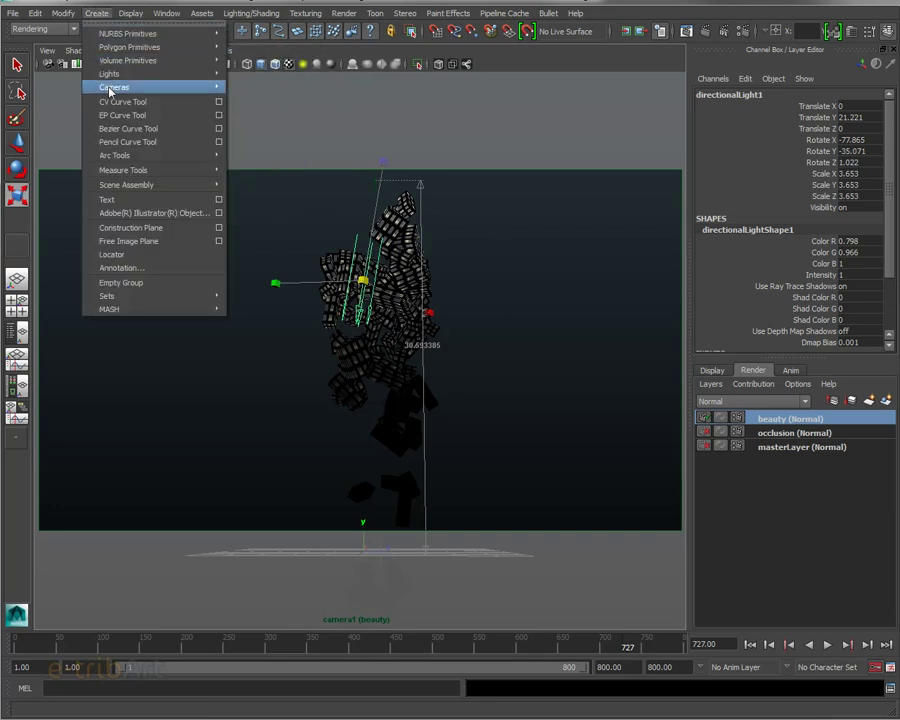
pyautogui.moveTo(115, 74)
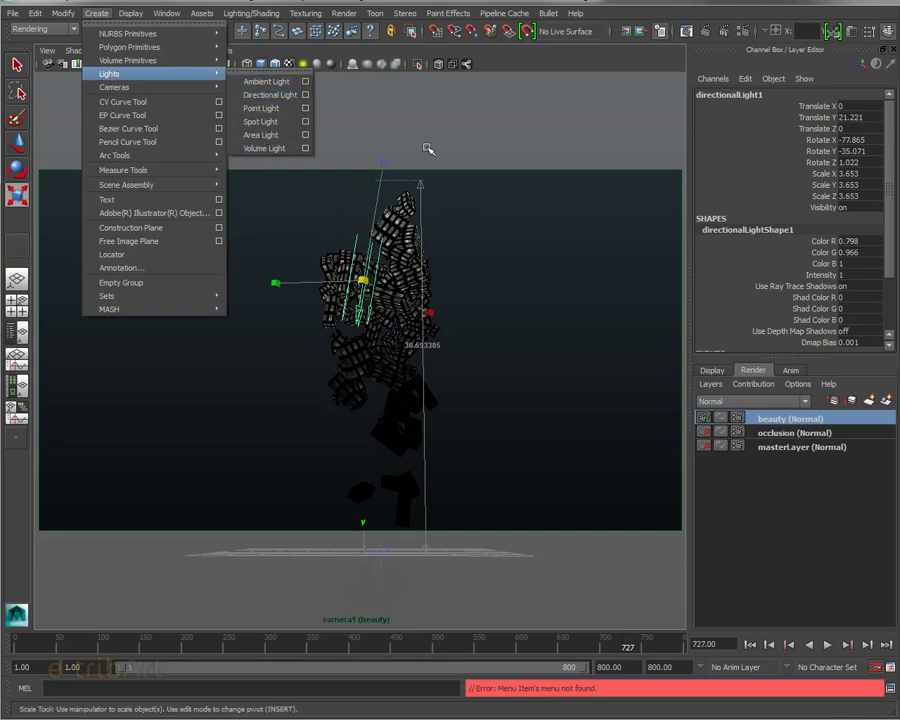
pyautogui.click(521, 60)
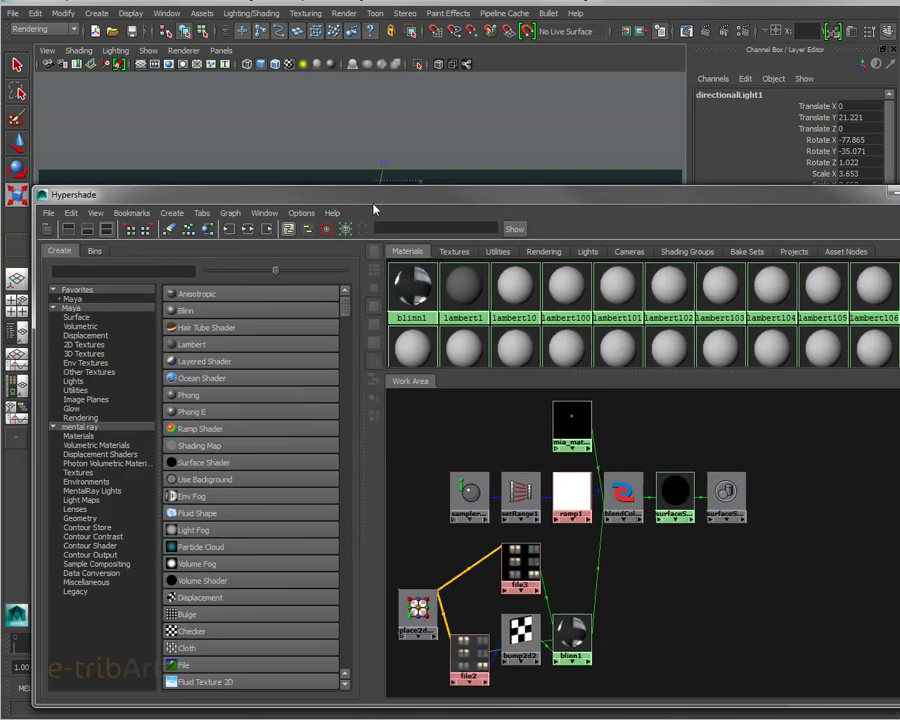
# - Open the Hypershade and reposition and resize its window so the whole shader network fits
pyautogui.moveTo(375, 201); pyautogui.dragTo(353, 91)
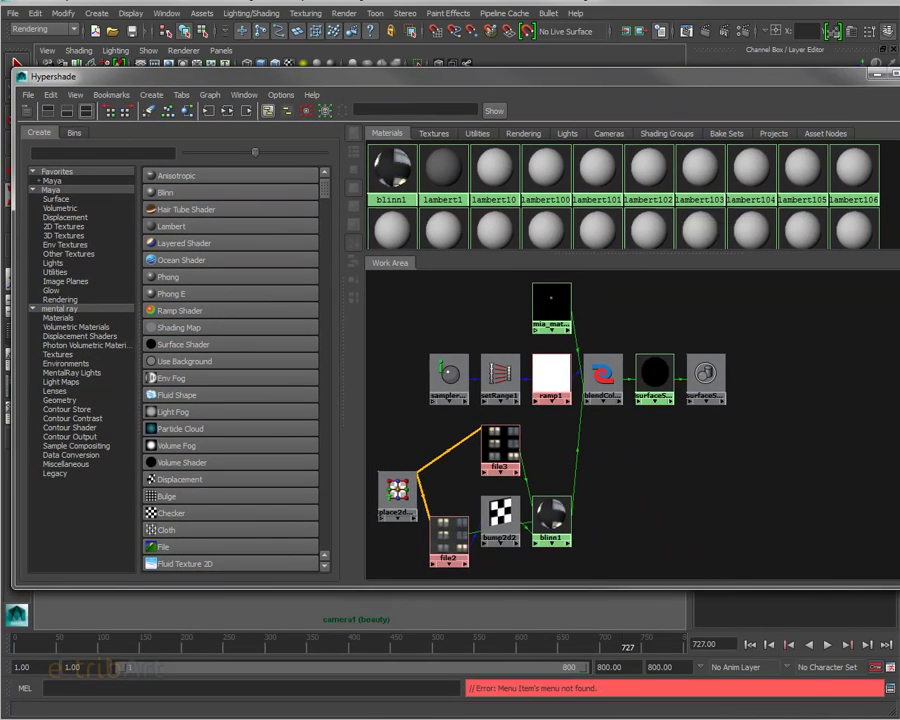
pyautogui.moveTo(899, 412); pyautogui.dragTo(880, 412)
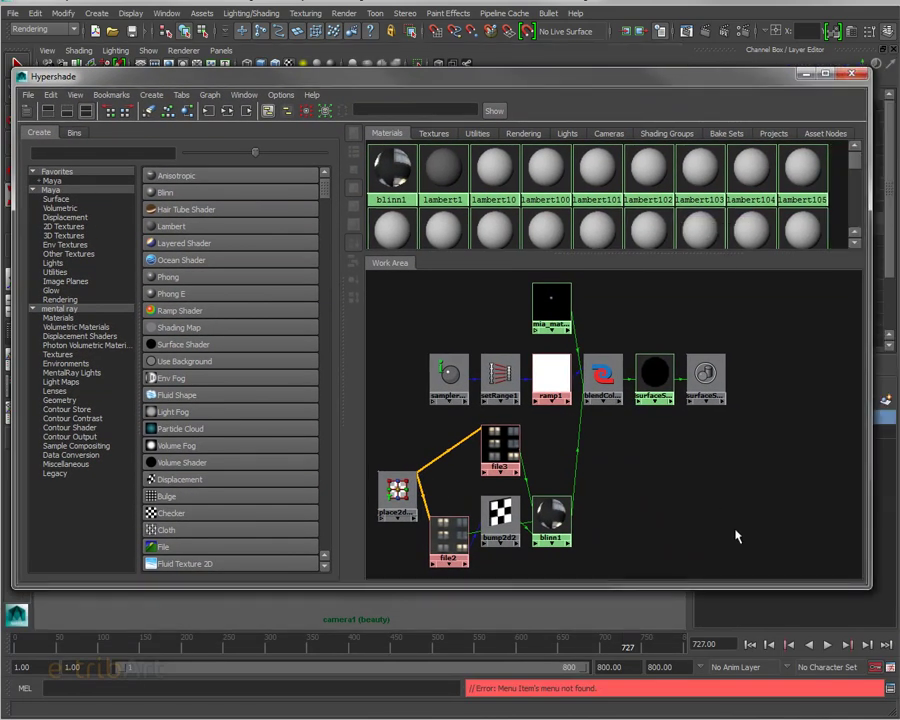
pyautogui.keyDown('alt'); pyautogui.moveTo(693, 538); pyautogui.dragTo(714, 496, button='middle'); pyautogui.keyUp('alt')
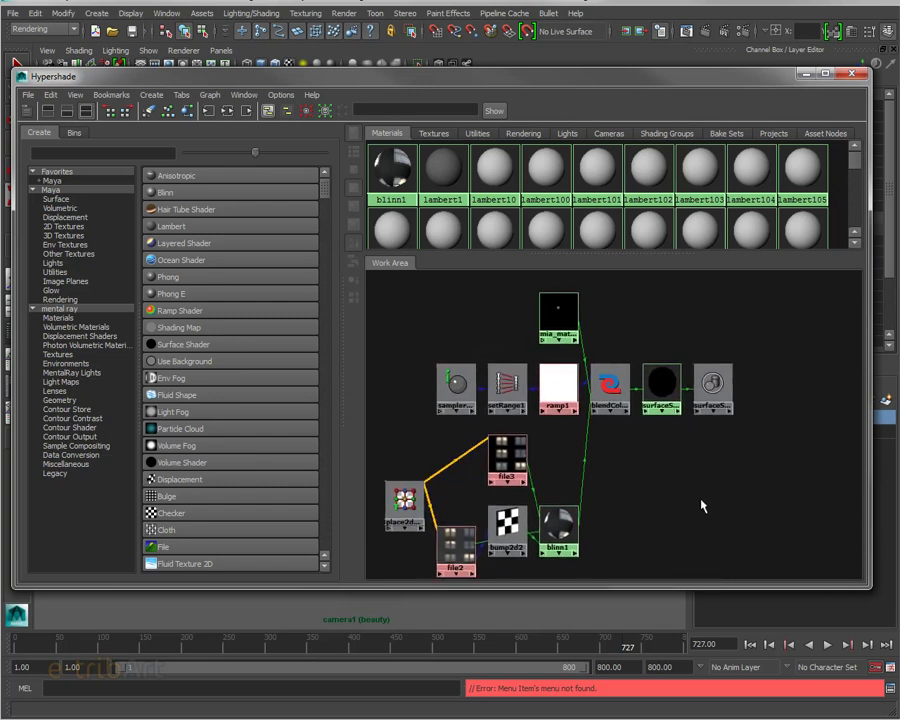
# - Spread out the blinn1, surface shader, shading group, blendColors and mia_material nodes so their connections are easy to follow
pyautogui.moveTo(585, 528); pyautogui.dragTo(589, 490)
pyautogui.moveTo(697, 396); pyautogui.dragTo(756, 396)
pyautogui.moveTo(661, 385); pyautogui.dragTo(705, 385)
pyautogui.moveTo(615, 390); pyautogui.dragTo(645, 430)
pyautogui.moveTo(563, 314); pyautogui.dragTo(566, 320)
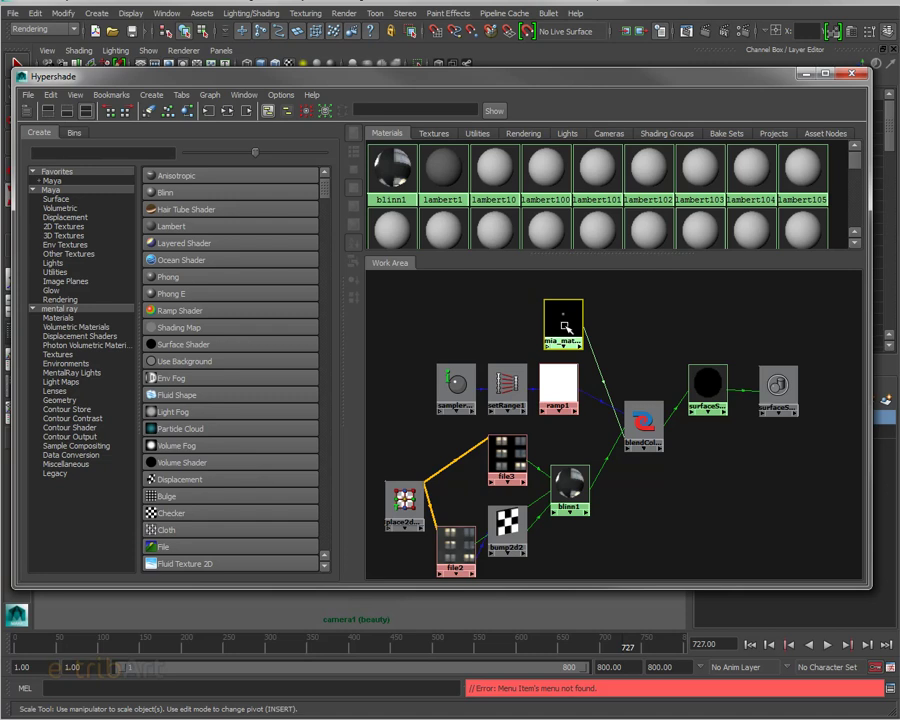
pyautogui.moveTo(566, 327); pyautogui.dragTo(566, 325)
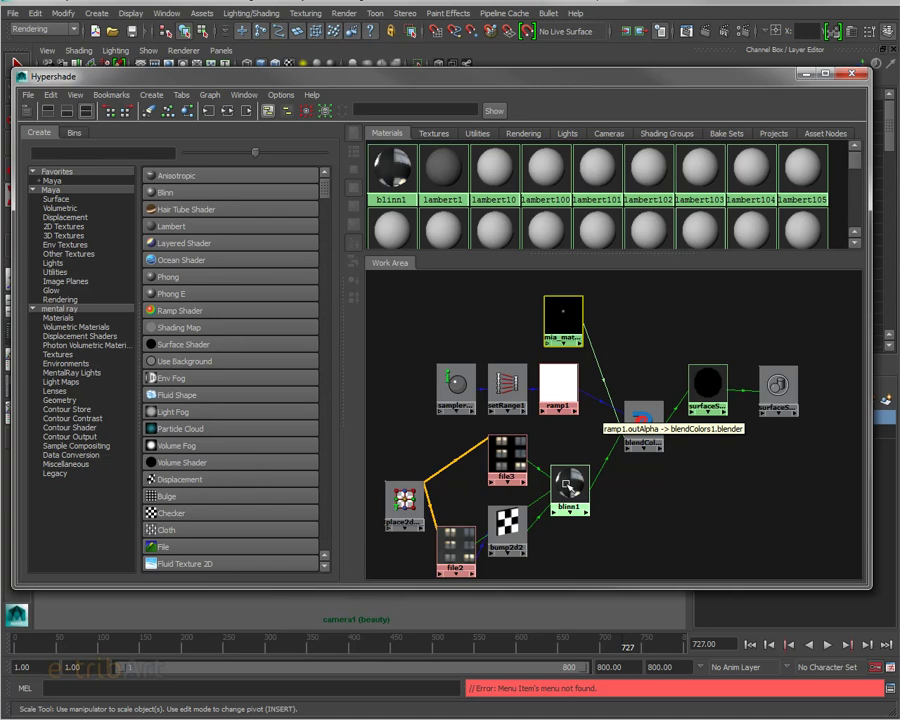
# - Go through the ramp1, blinn1, file3 and file2 nodes, and line up the blendColors node between ramp1 and the surface shader
pyautogui.click(561, 389)
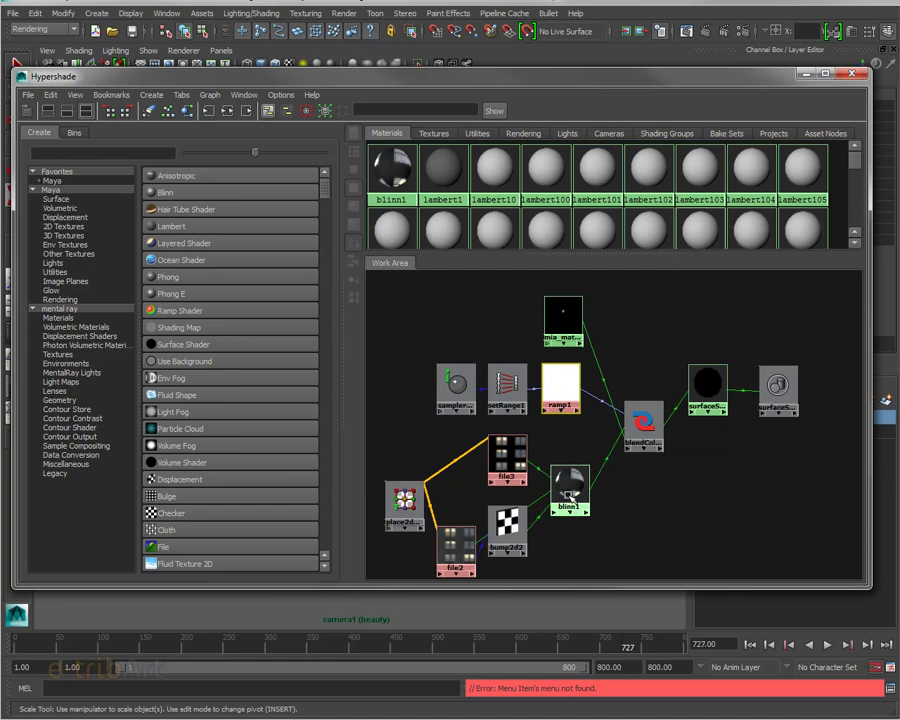
pyautogui.moveTo(570, 497); pyautogui.dragTo(570, 484)
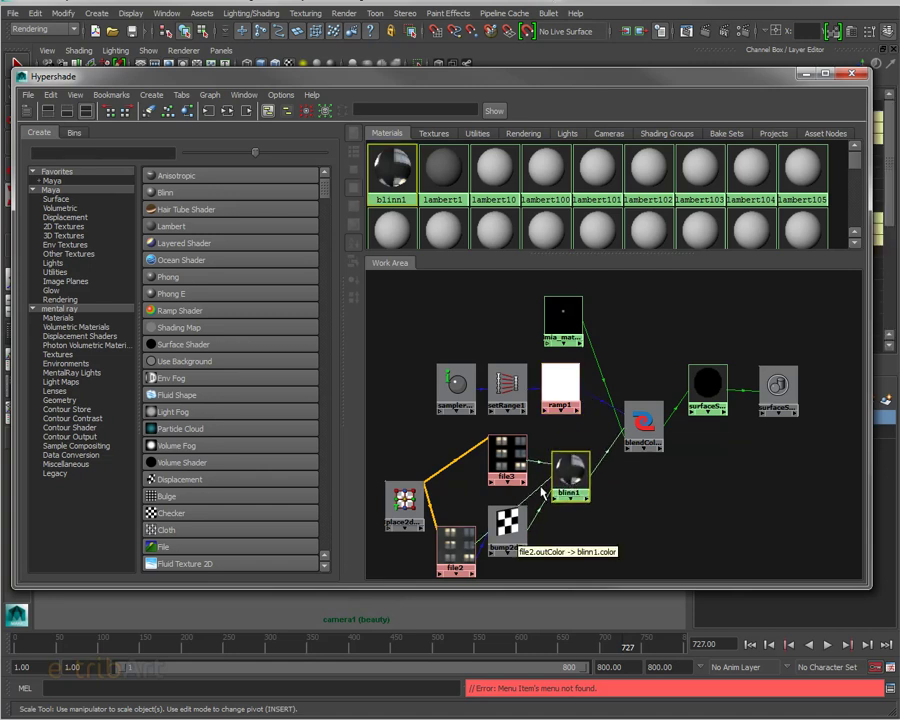
pyautogui.click(501, 466)
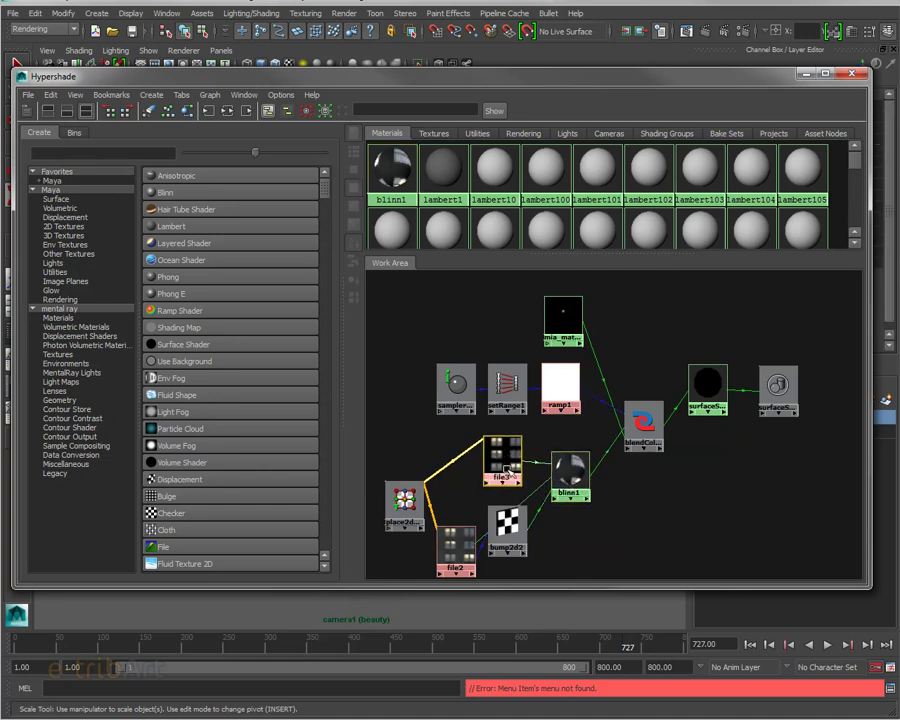
pyautogui.moveTo(455, 554); pyautogui.dragTo(451, 527)
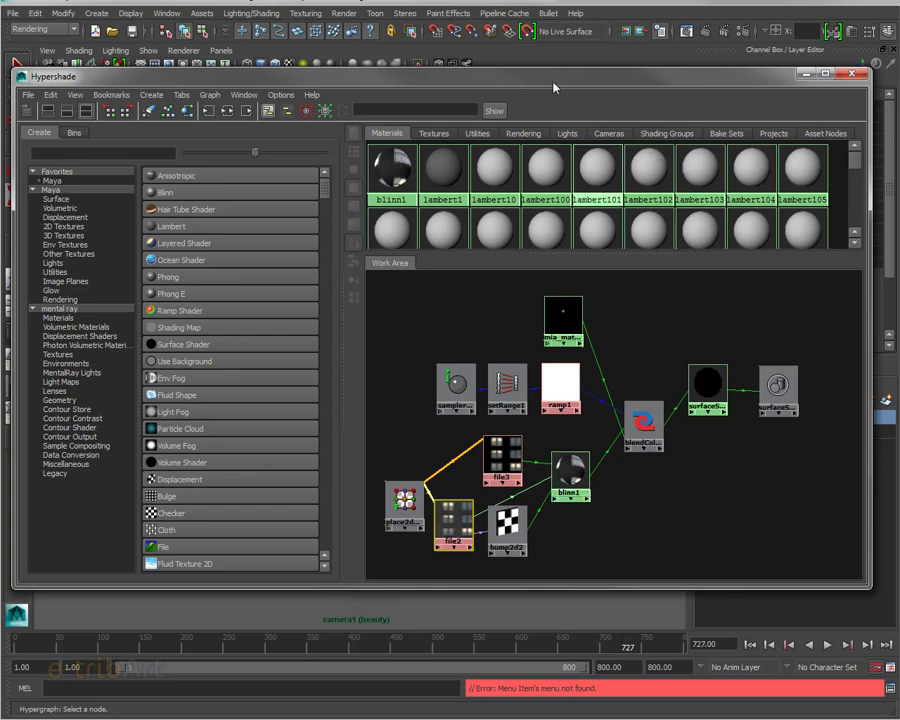
pyautogui.moveTo(637, 404)
pyautogui.mouseDown()
pyautogui.moveTo(625, 367)
pyautogui.moveTo(633, 403)
pyautogui.mouseUp()
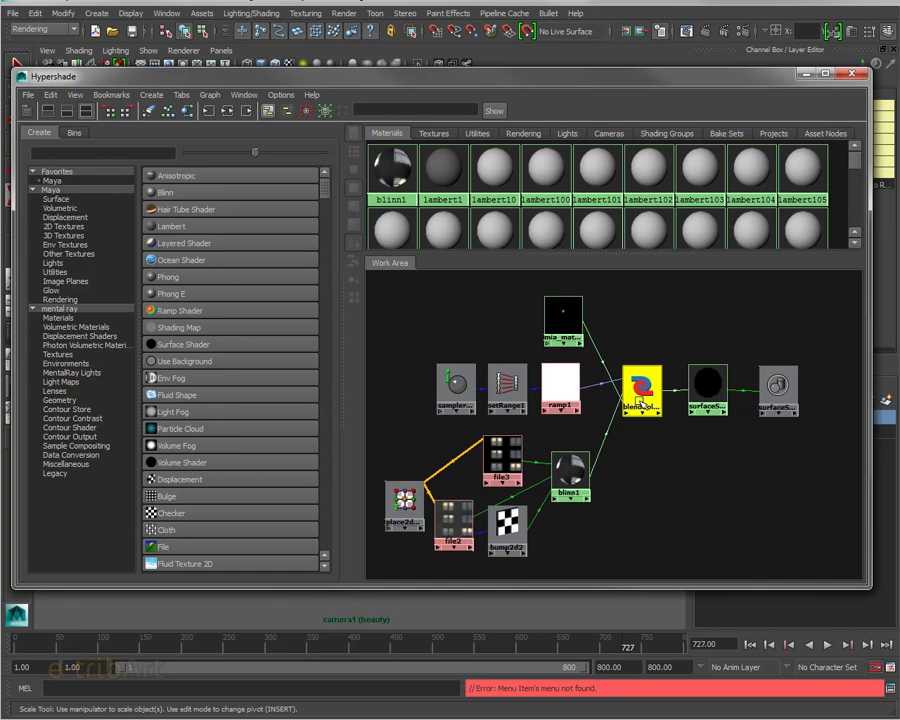
# - Open the attributes of the ramp1 node beside the camera view, with the Hypershade cleared out of the way
pyautogui.click(556, 388)
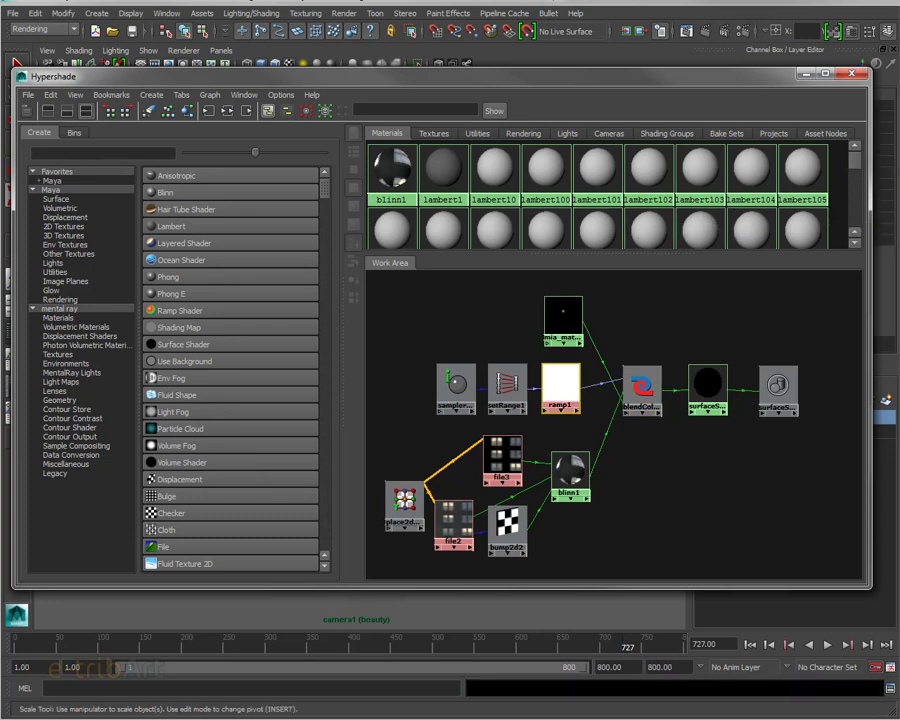
pyautogui.hotkey('ctrl', 'a')
pyautogui.moveTo(683, 62); pyautogui.dragTo(278, 49)
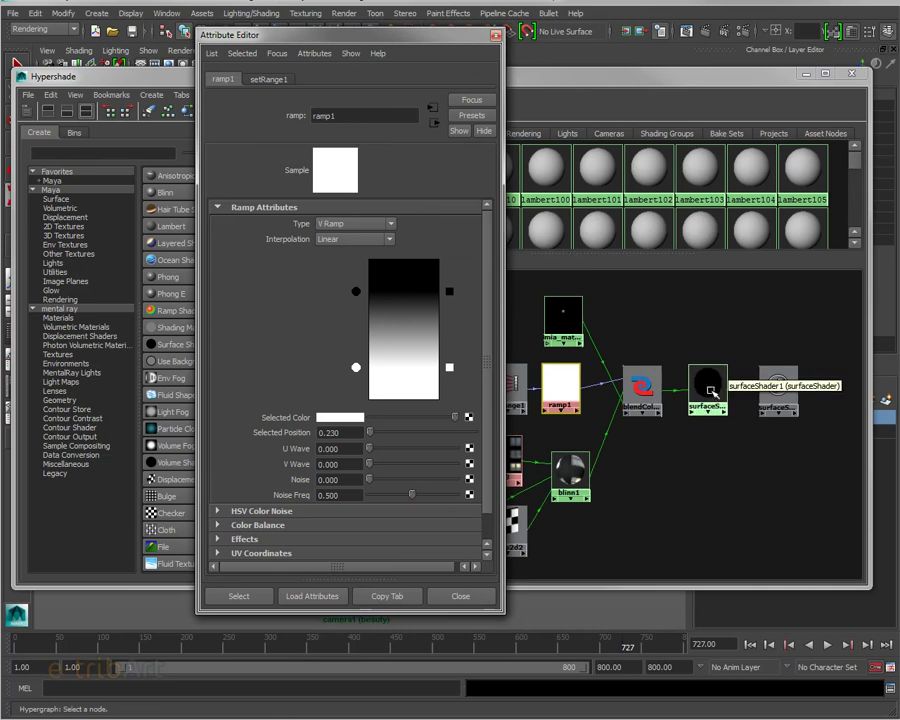
pyautogui.moveTo(303, 42); pyautogui.dragTo(676, 40)
pyautogui.moveTo(401, 81); pyautogui.dragTo(694, 133)
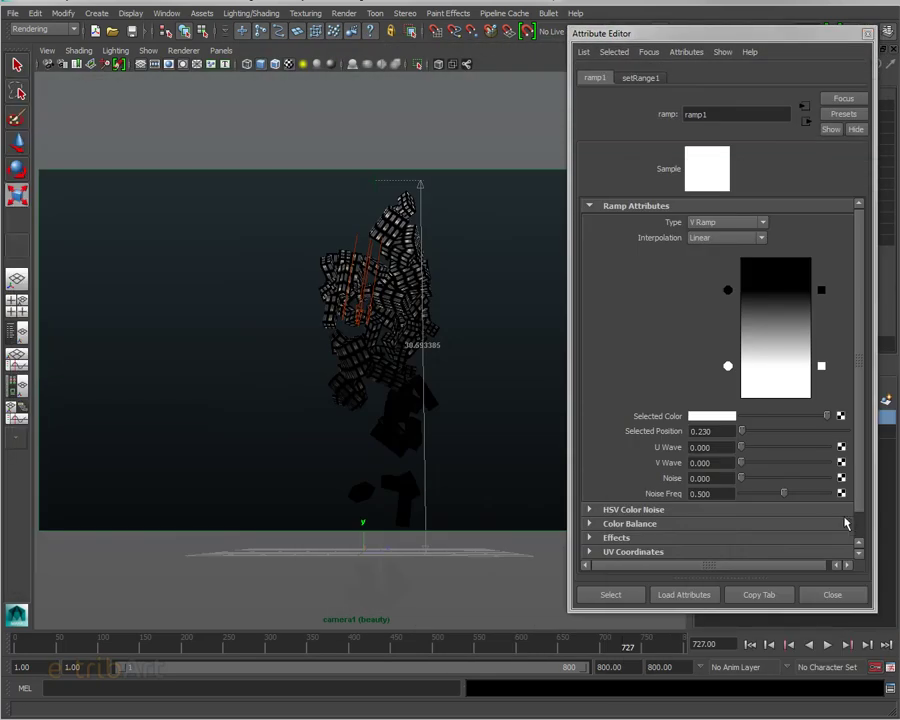
# - Try the ramp's black color stop at position 0.805 and its white stop at 0.450, then return the white stop to 0.230
pyautogui.click(729, 292)
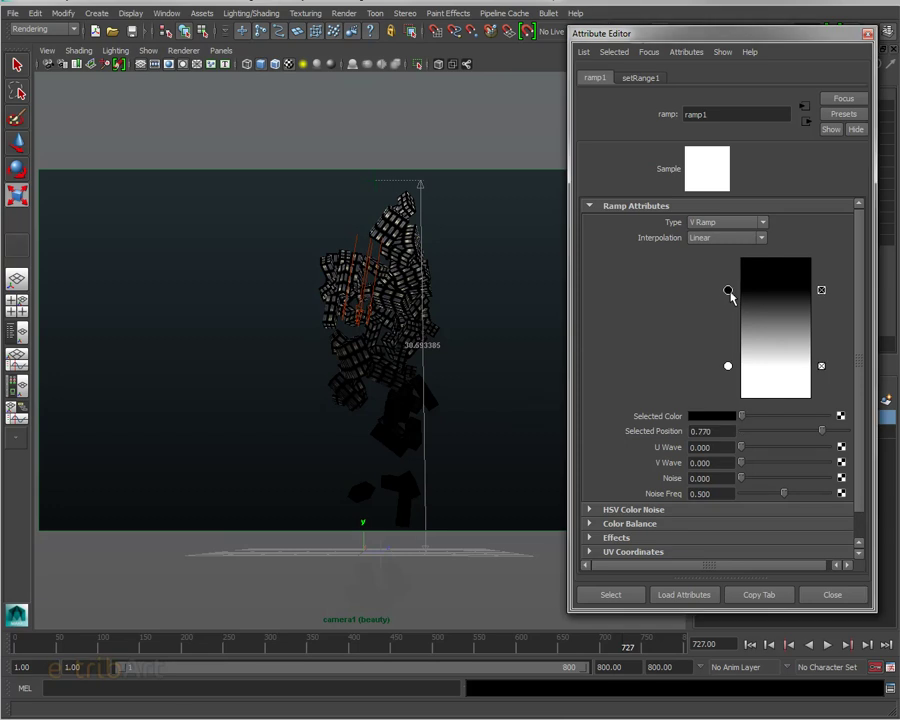
pyautogui.moveTo(727, 293)
pyautogui.mouseDown()
pyautogui.moveTo(729, 321)
pyautogui.moveTo(728, 285)
pyautogui.mouseUp()
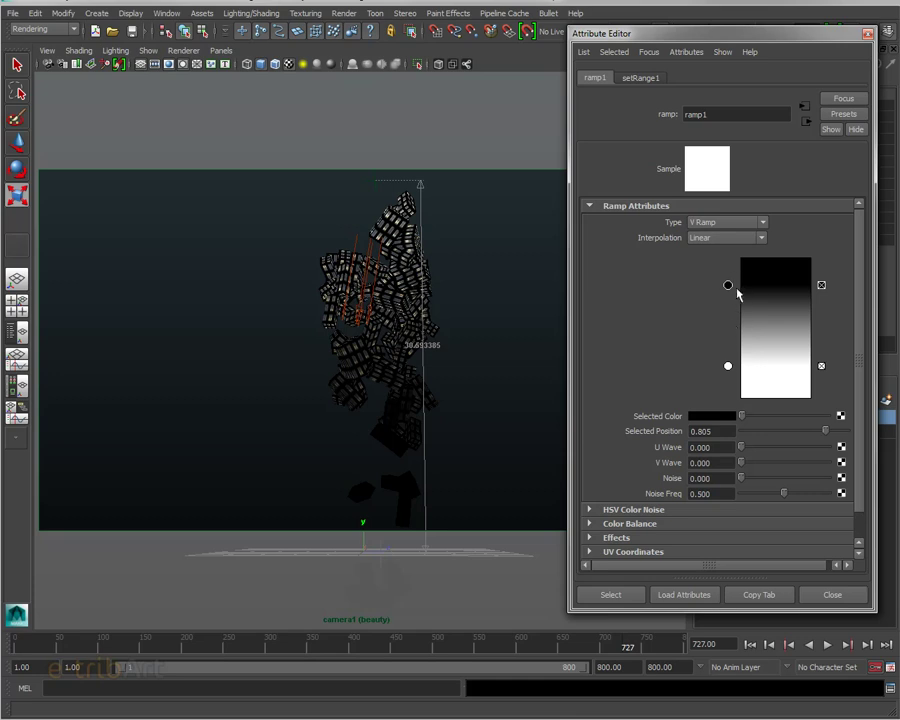
pyautogui.click(728, 367)
pyautogui.moveTo(731, 344); pyautogui.dragTo(729, 335)
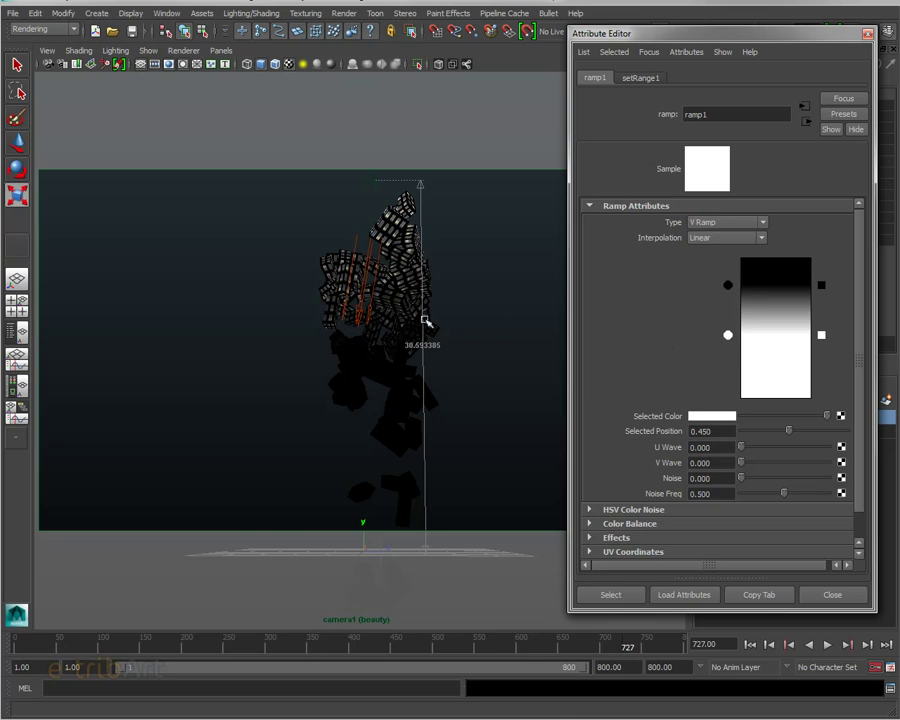
pyautogui.moveTo(725, 348); pyautogui.dragTo(729, 366)
# - Set the ramp's black color stop to position 0.710 and clear the attribute window from the view
pyautogui.click(729, 286)
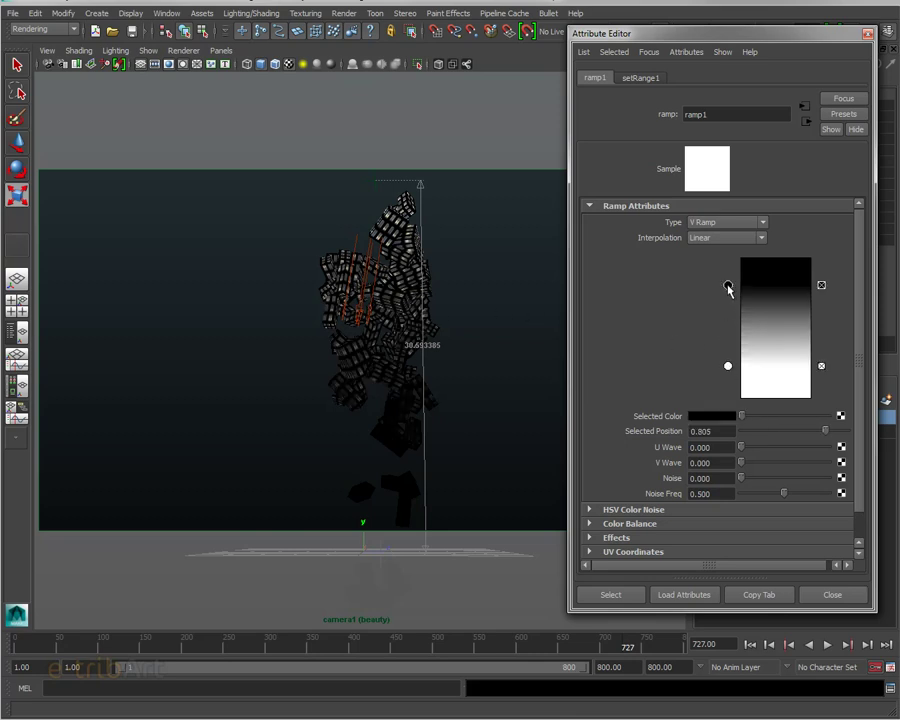
pyautogui.moveTo(728, 286); pyautogui.dragTo(728, 298)
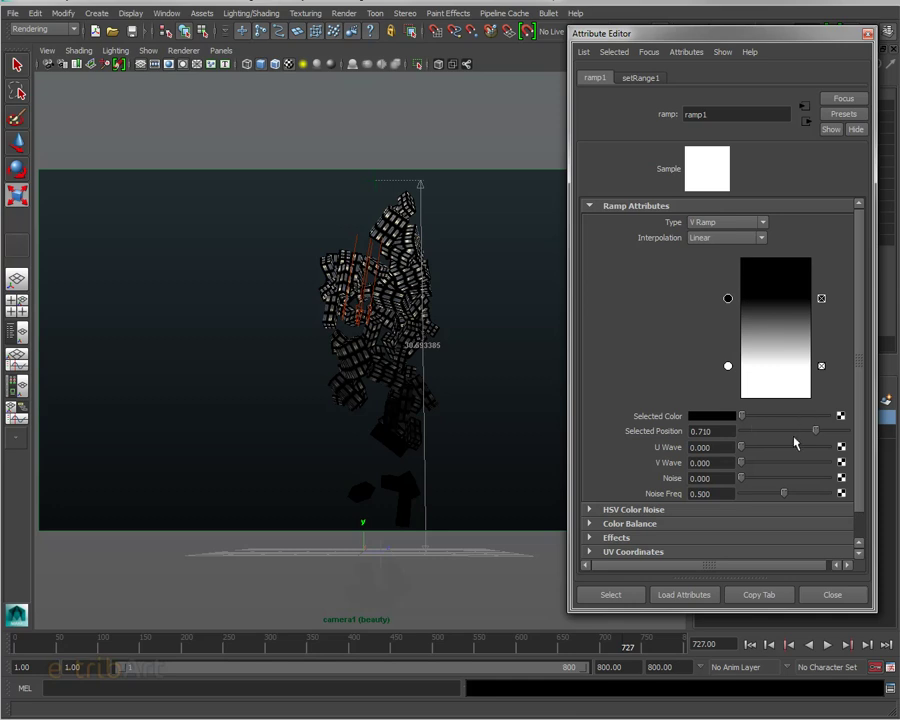
pyautogui.moveTo(683, 33); pyautogui.dragTo(899, 44)
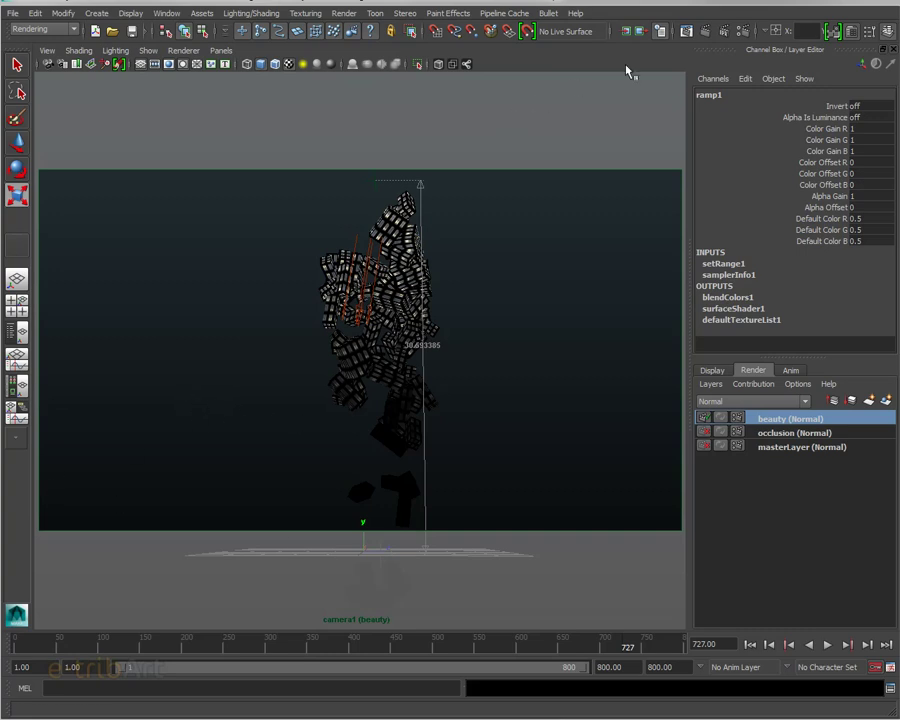
# - Review the beauty layer's common render settings, including file output, frame range and renderable camera
pyautogui.click(745, 31)
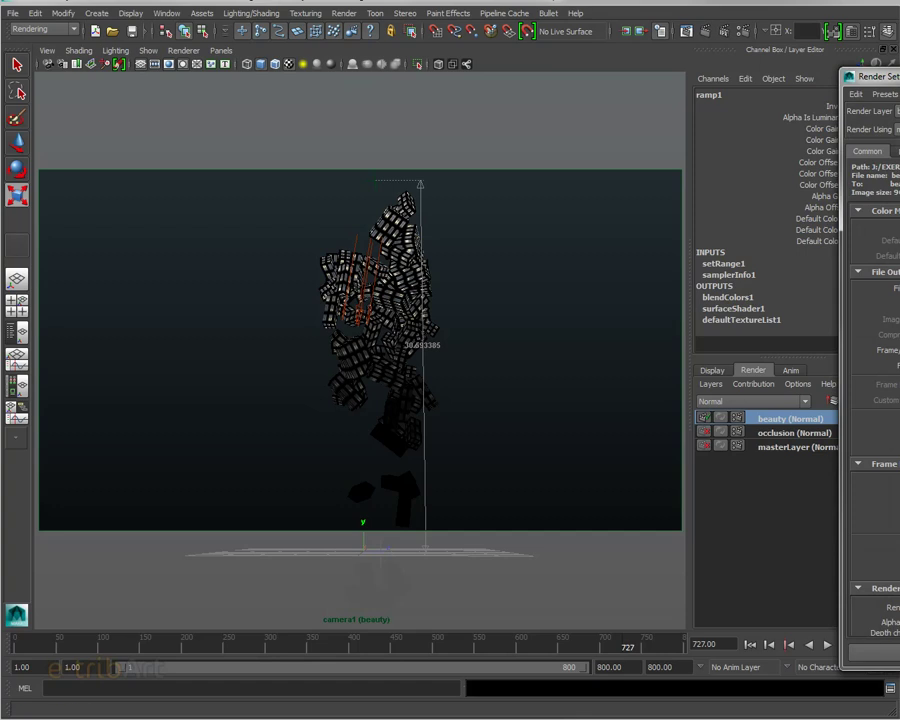
pyautogui.moveTo(870, 76); pyautogui.dragTo(503, 73)
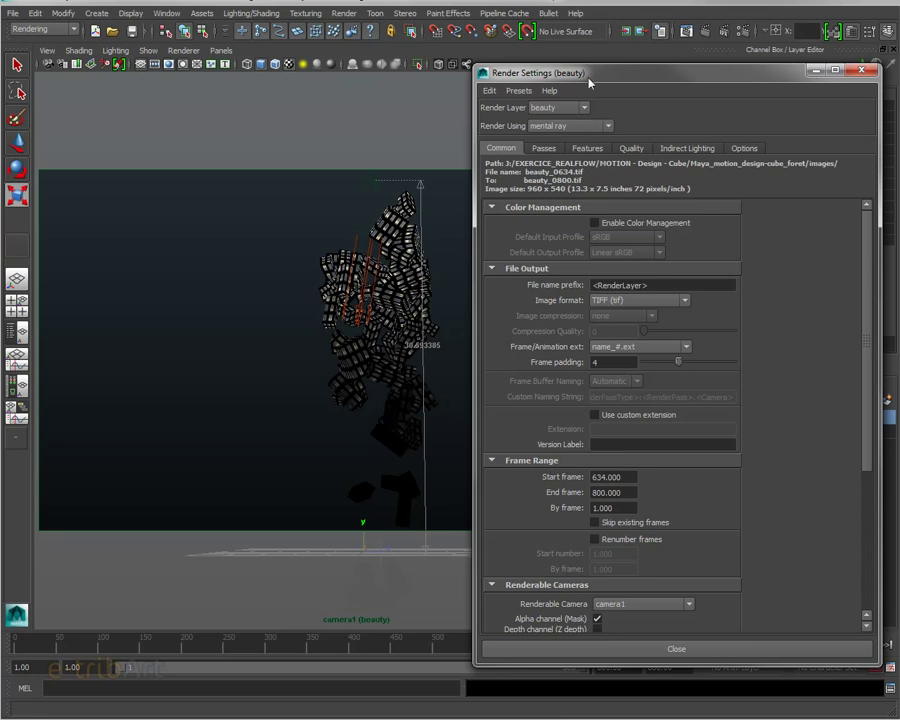
pyautogui.moveTo(590, 83)
pyautogui.mouseDown()
pyautogui.moveTo(590, 54)
pyautogui.moveTo(582, 67)
pyautogui.mouseUp()
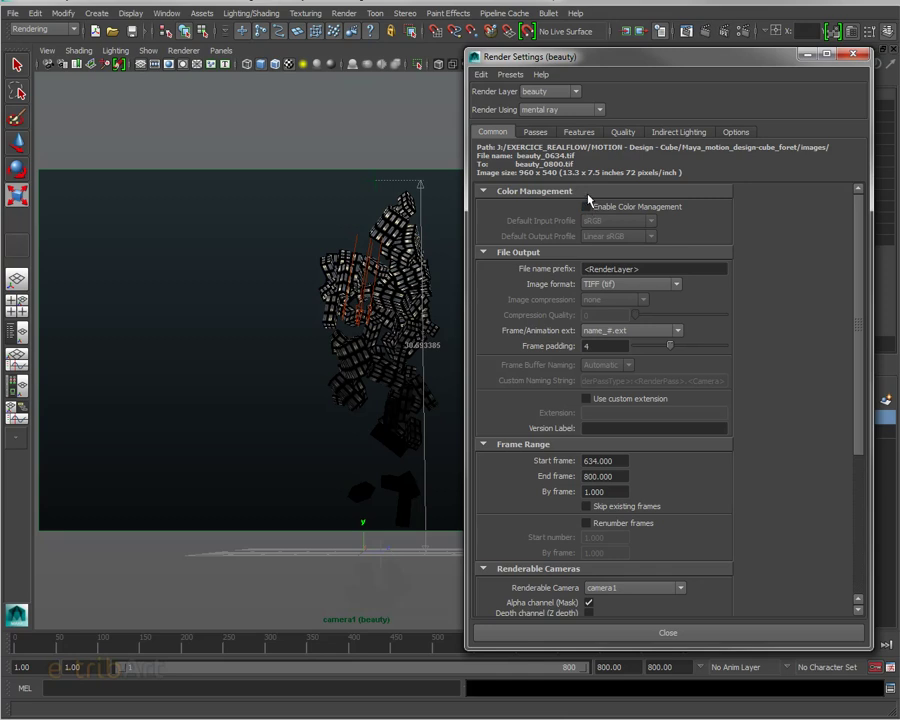
pyautogui.click(853, 53)
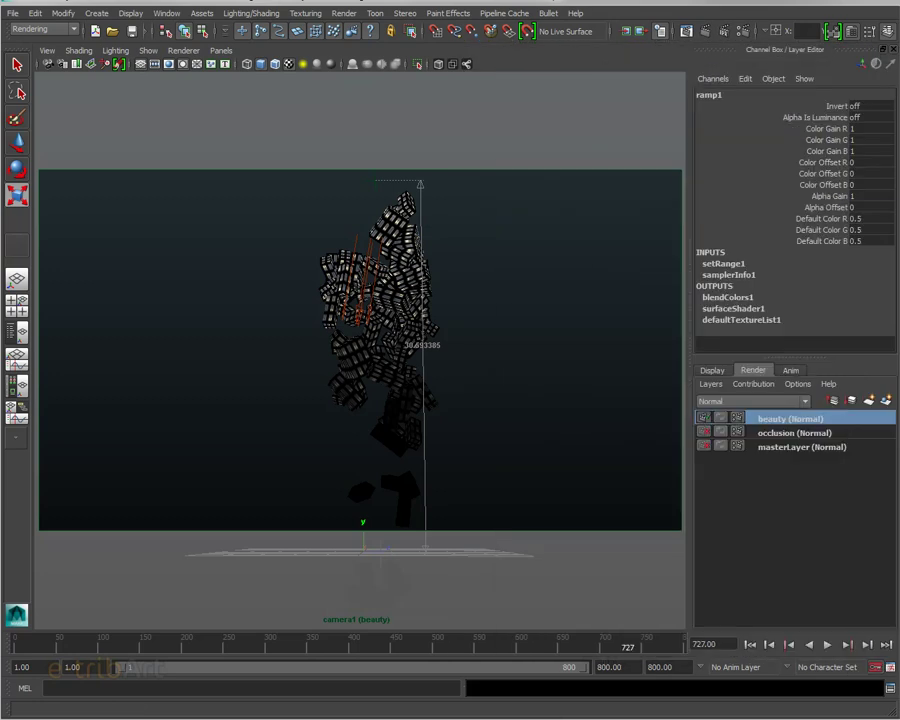
# - Review the image based lighting entry in the beauty layer's indirect lighting render settings
pyautogui.click(490, 31)
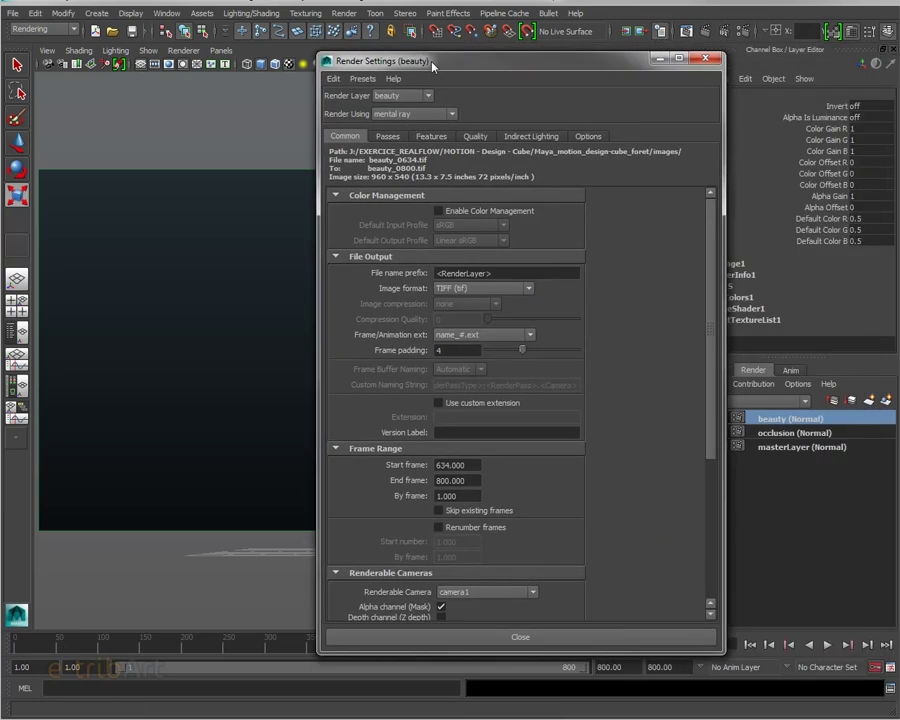
pyautogui.click(511, 137)
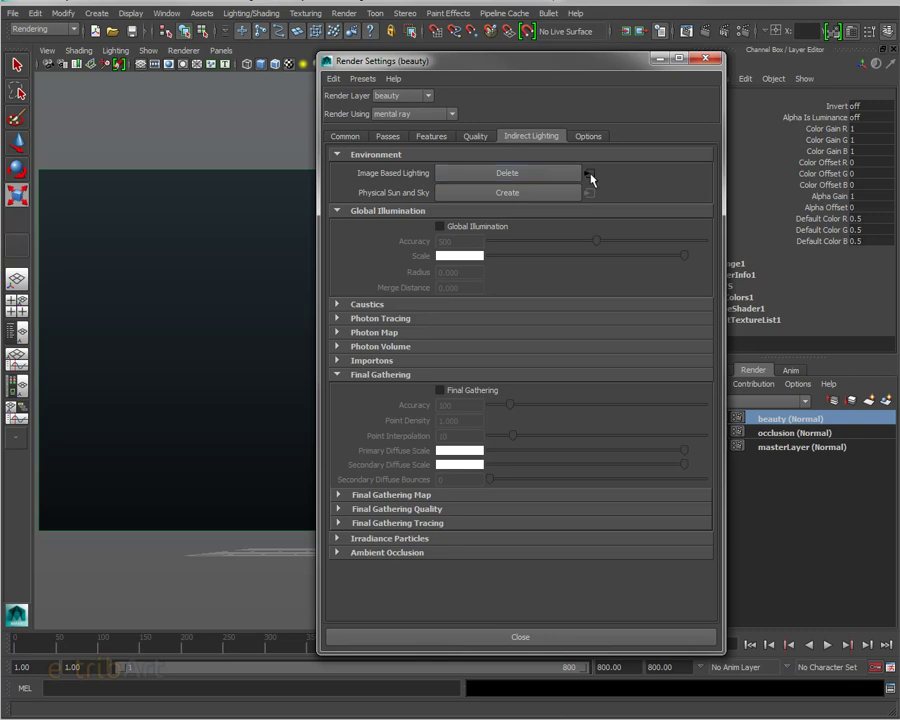
pyautogui.moveTo(522, 67); pyautogui.dragTo(899, 100)
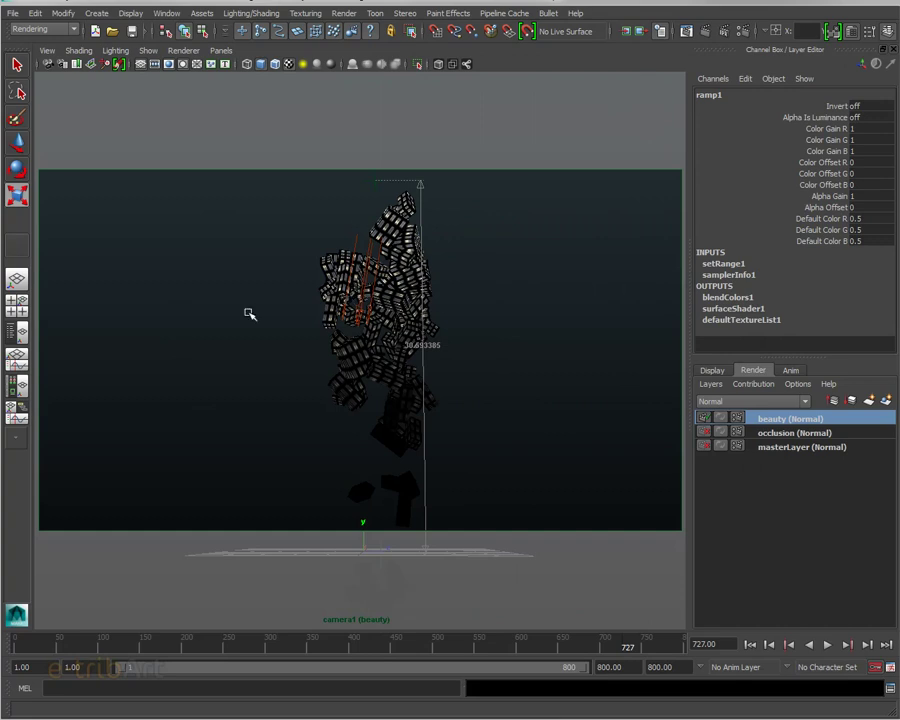
# - Make the display layer layer2 visible behind the cubes in the camera view
pyautogui.click(711, 371)
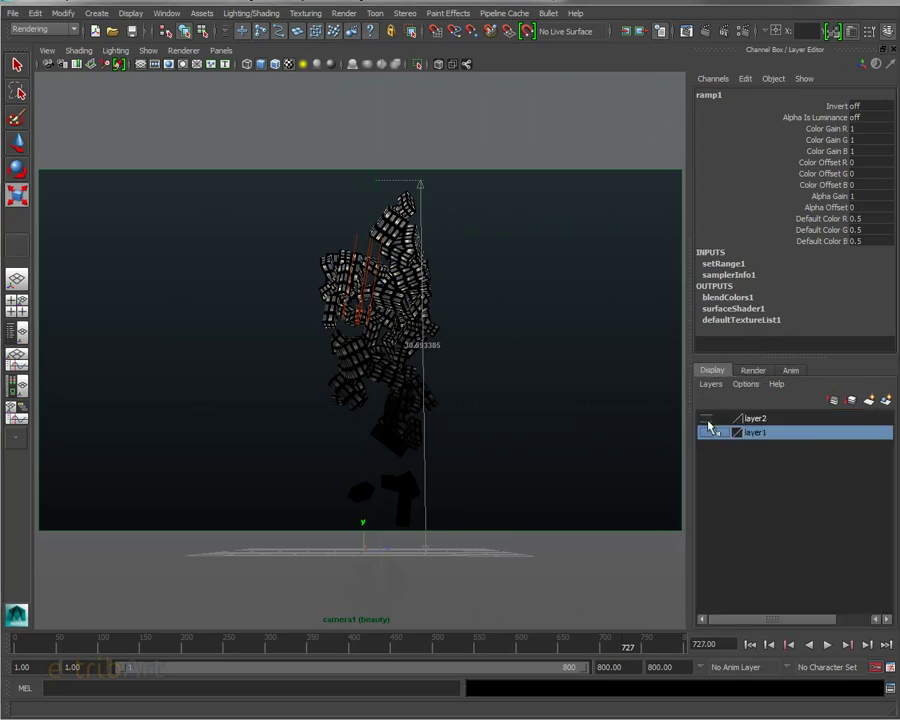
pyautogui.click(706, 419)
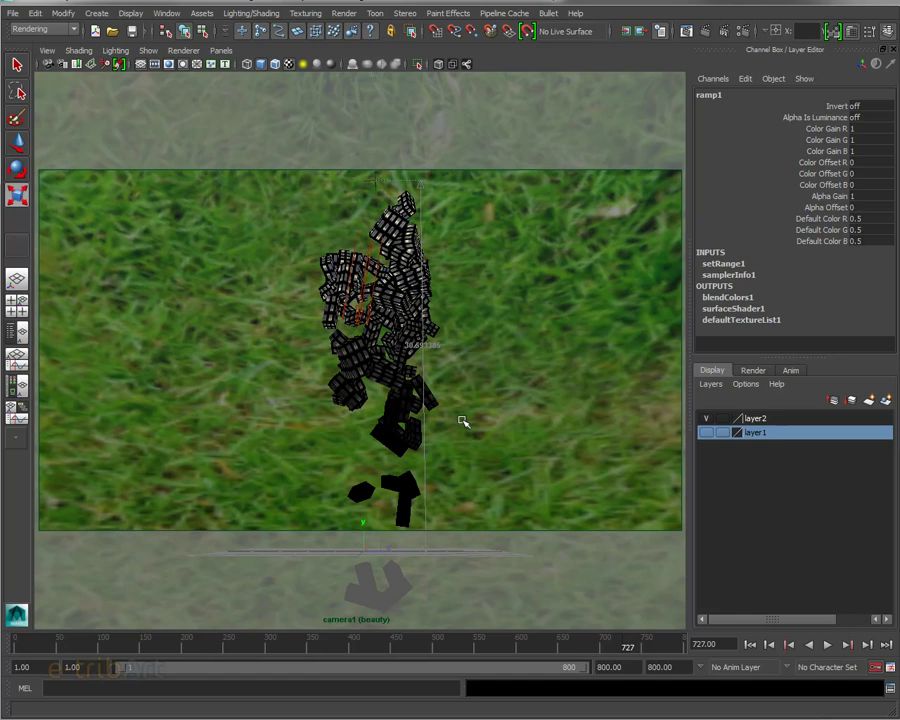
# - Return to the render layers and go through the occlusion and beauty layers
pyautogui.click(753, 371)
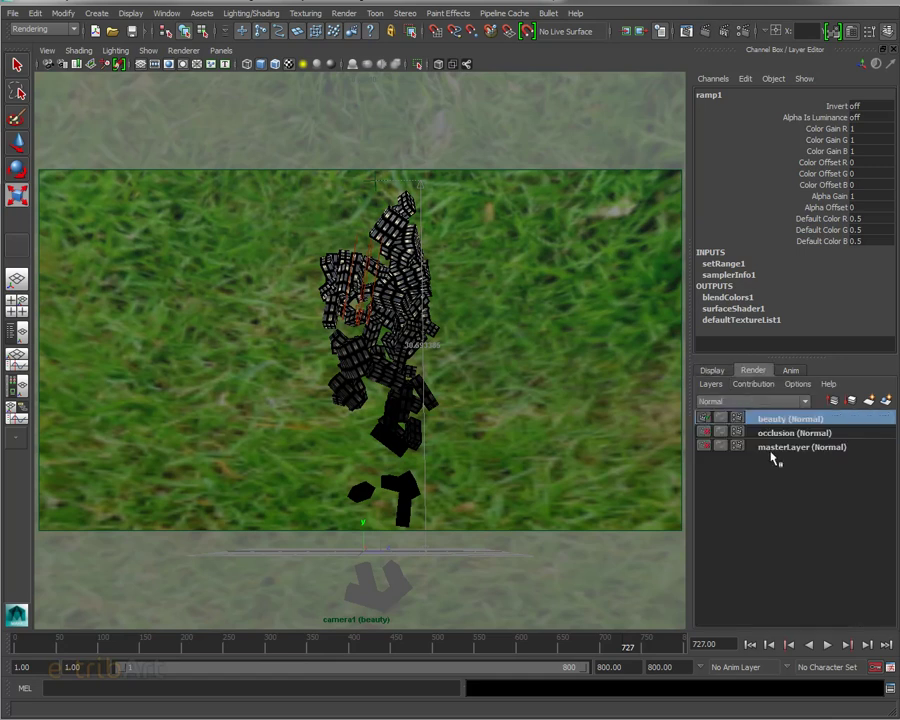
pyautogui.click(768, 433)
pyautogui.click(772, 419)
pyautogui.click(770, 433)
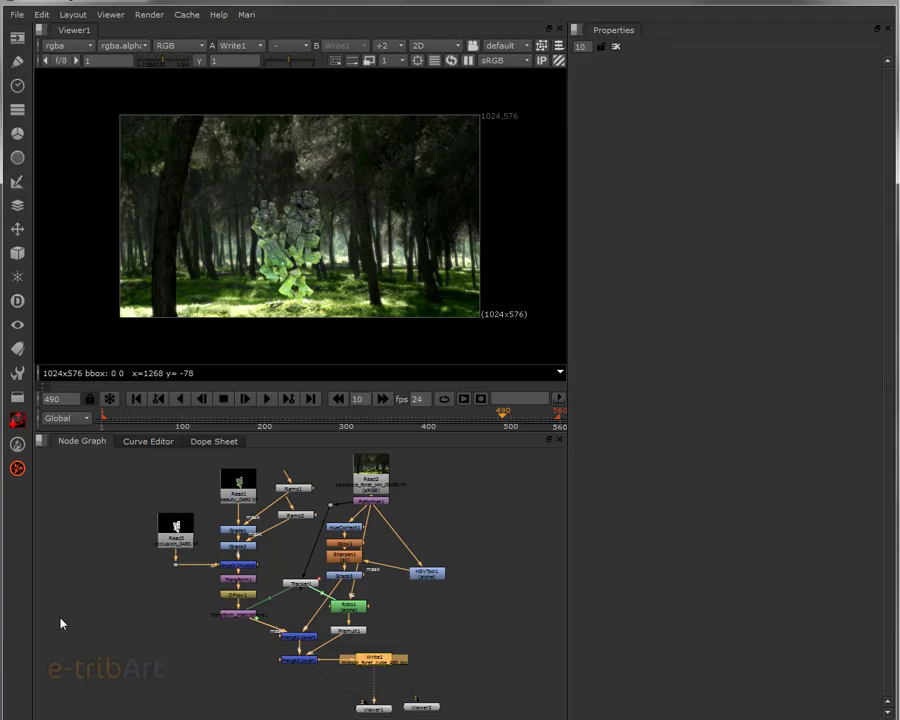
# - View the beauty pass Read1 on its own and check the cubes at frames 284 and 341
pyautogui.moveTo(209, 621); pyautogui.dragTo(195, 642, button='middle')
pyautogui.scroll(1, 195, 640)
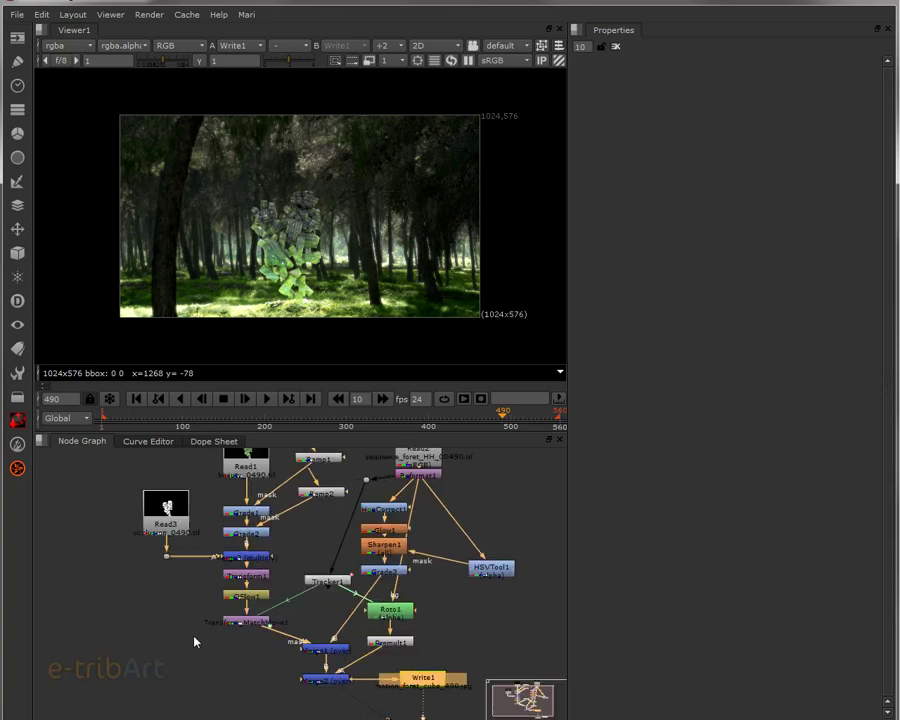
pyautogui.scroll(1, 310, 305)
pyautogui.scroll(2, 310, 305)
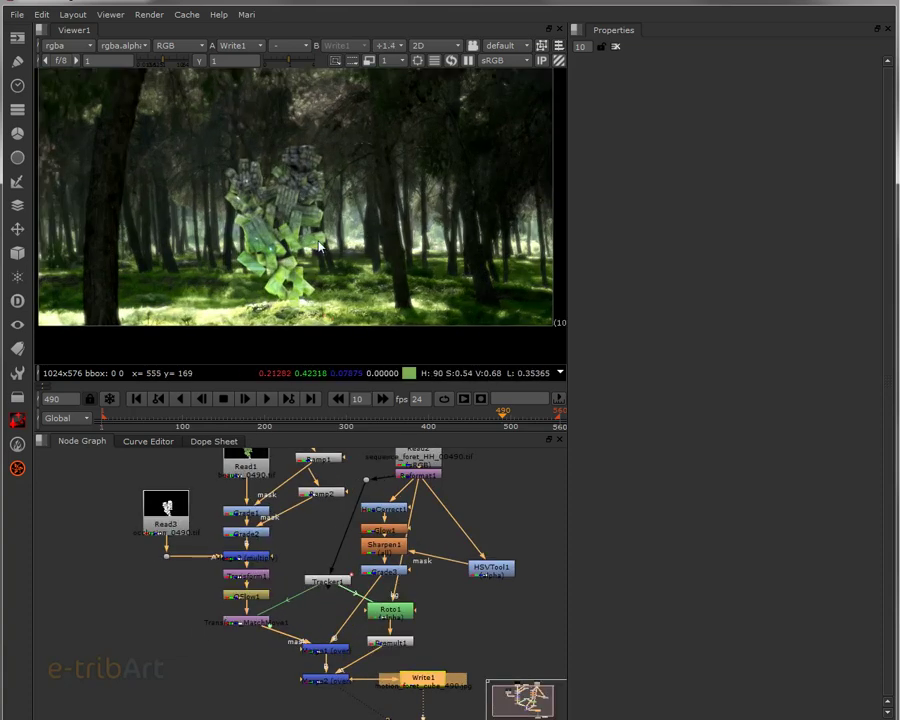
pyautogui.scroll(-1, 340, 296)
pyautogui.scroll(-2, 333, 287)
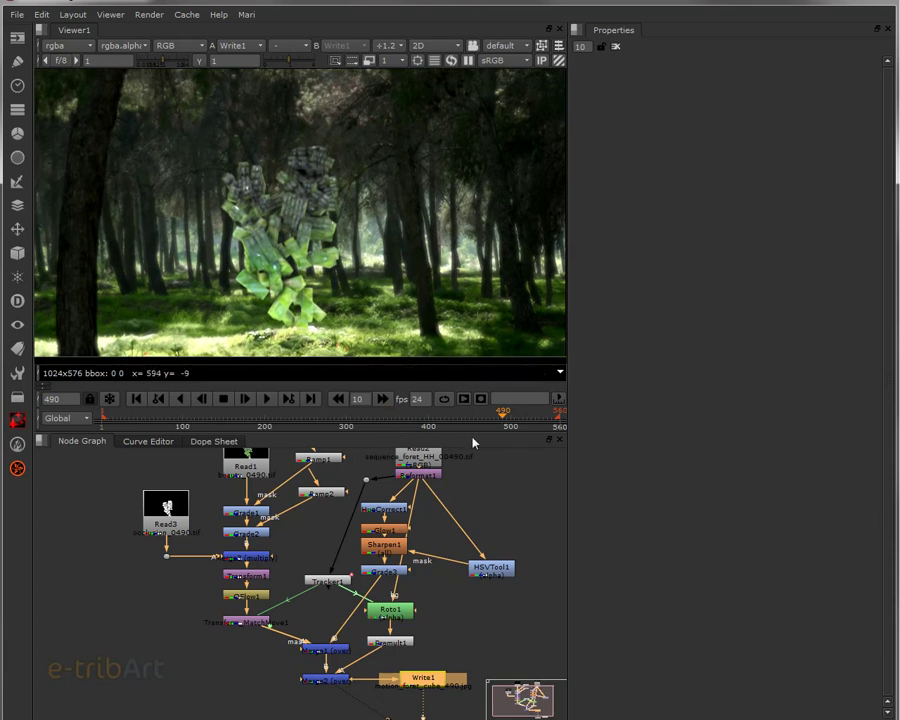
pyautogui.moveTo(319, 525); pyautogui.dragTo(341, 551, button='middle')
pyautogui.click(273, 482)
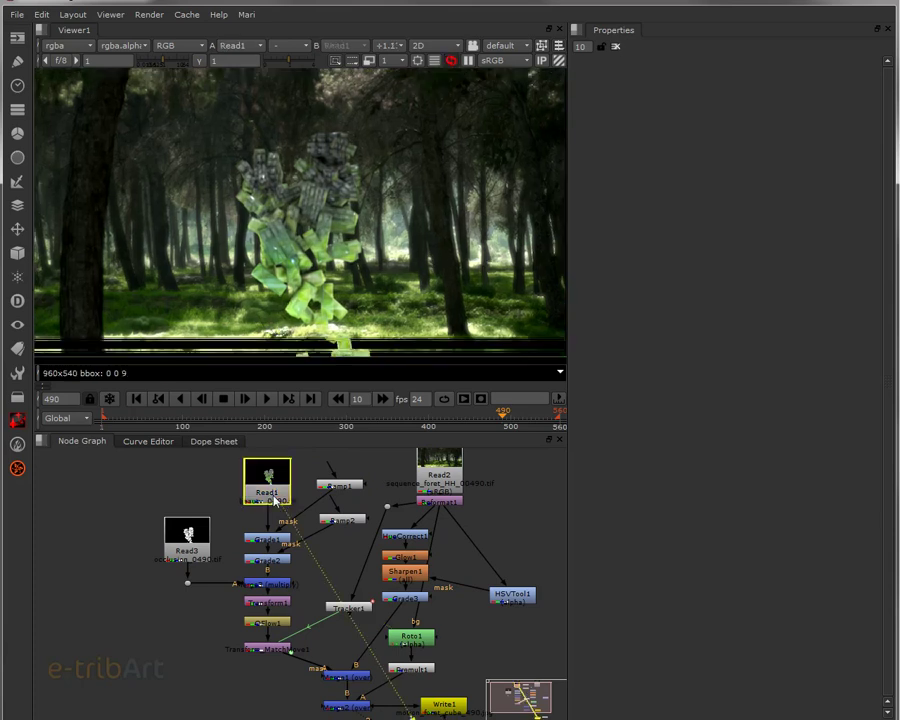
pyautogui.press('1')
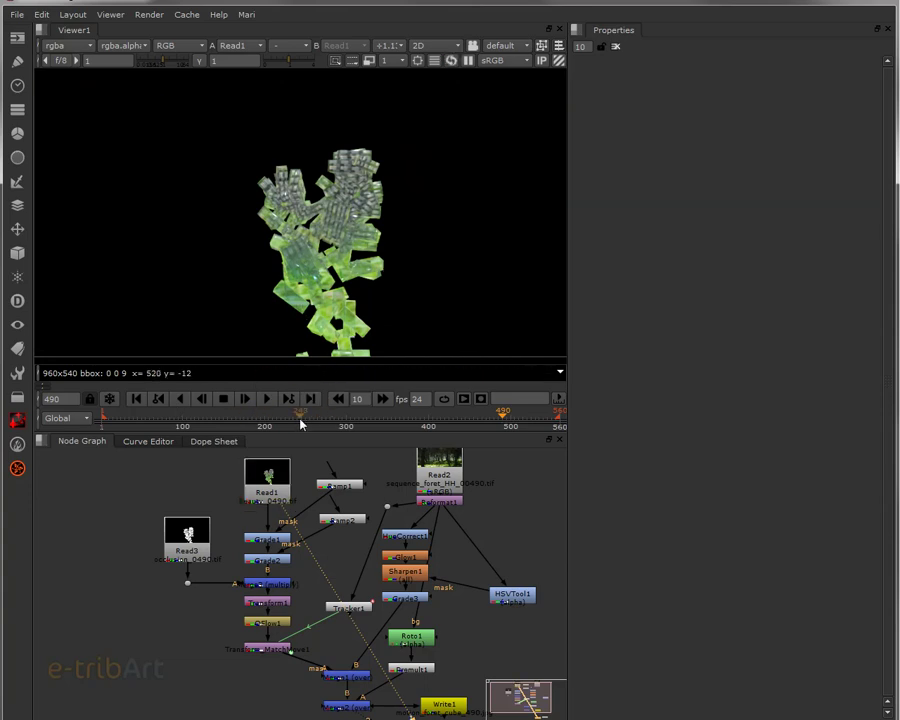
pyautogui.click(184, 418)
pyautogui.moveTo(184, 418); pyautogui.dragTo(336, 422)
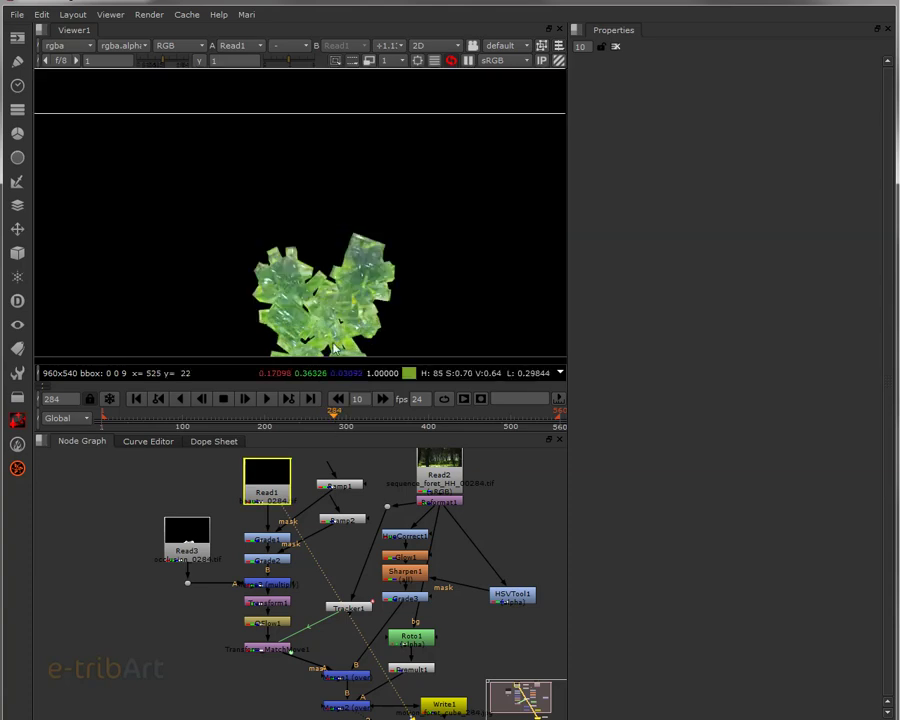
pyautogui.click(380, 420)
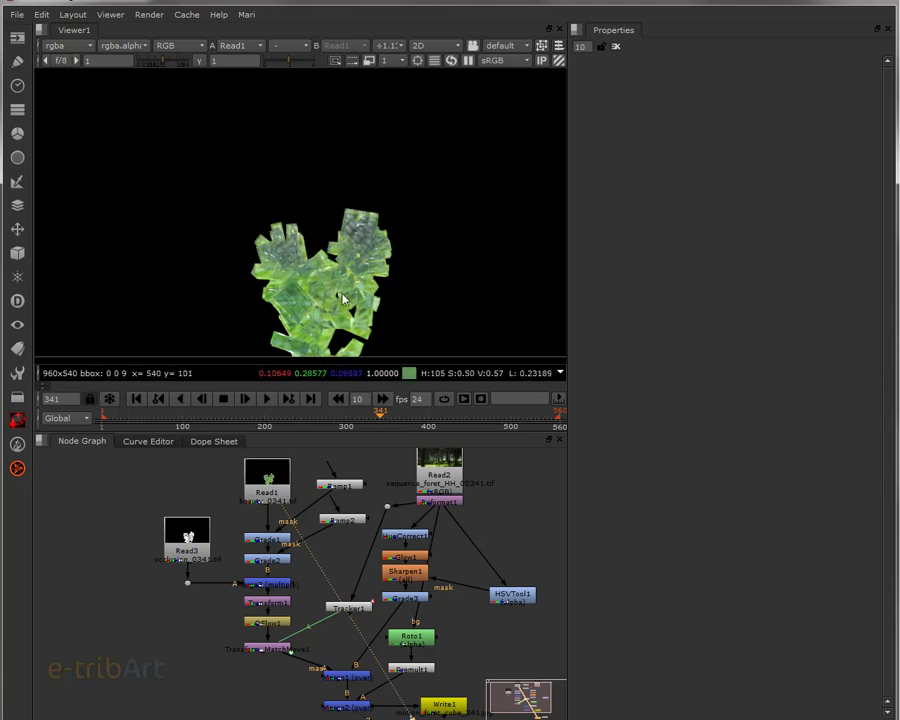
# - View the occlusion pass Read3, followed by Merge3, which multiplies it with the graded beauty pass
pyautogui.click(188, 537)
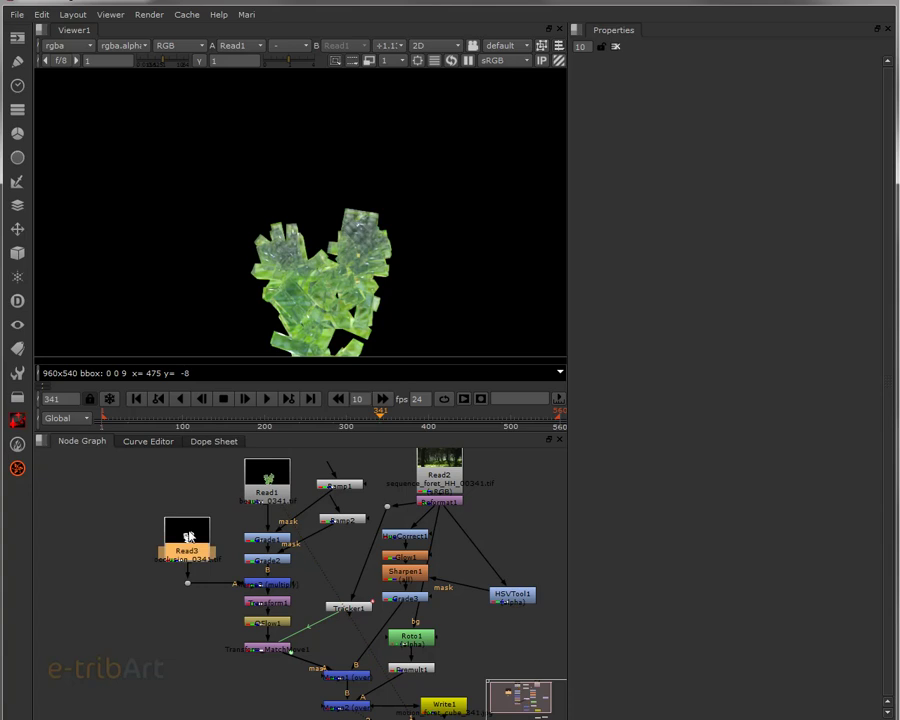
pyautogui.press('1')
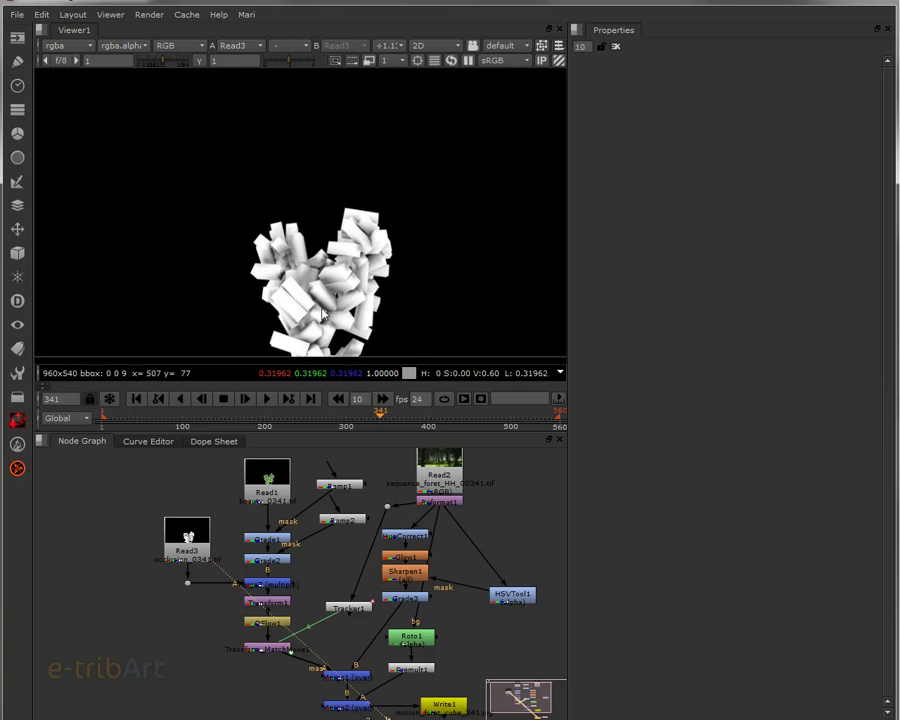
pyautogui.click(271, 585)
pyautogui.press('1')
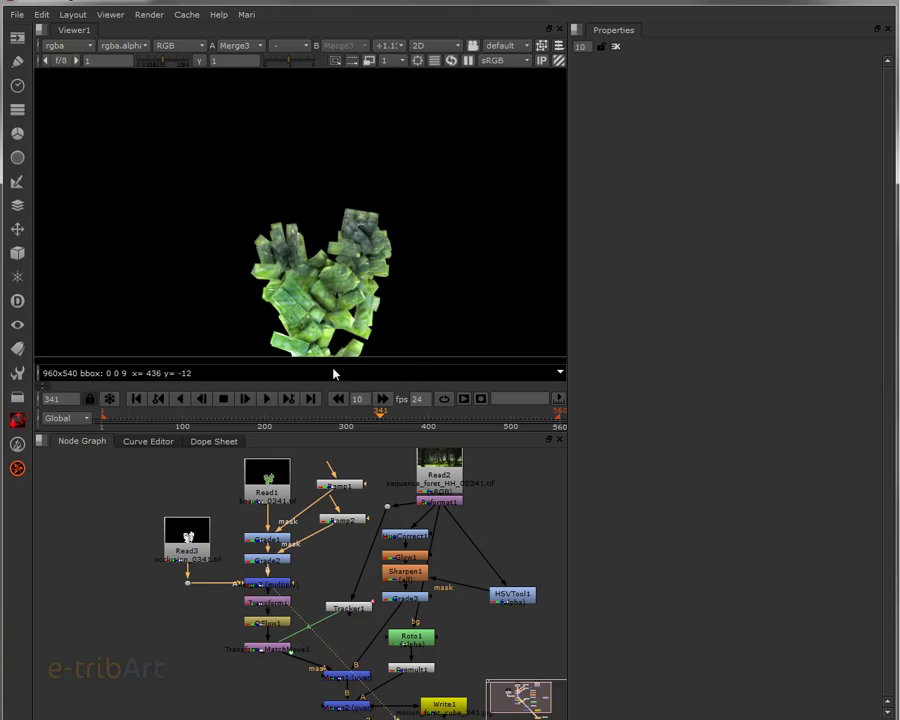
pyautogui.moveTo(334, 374)
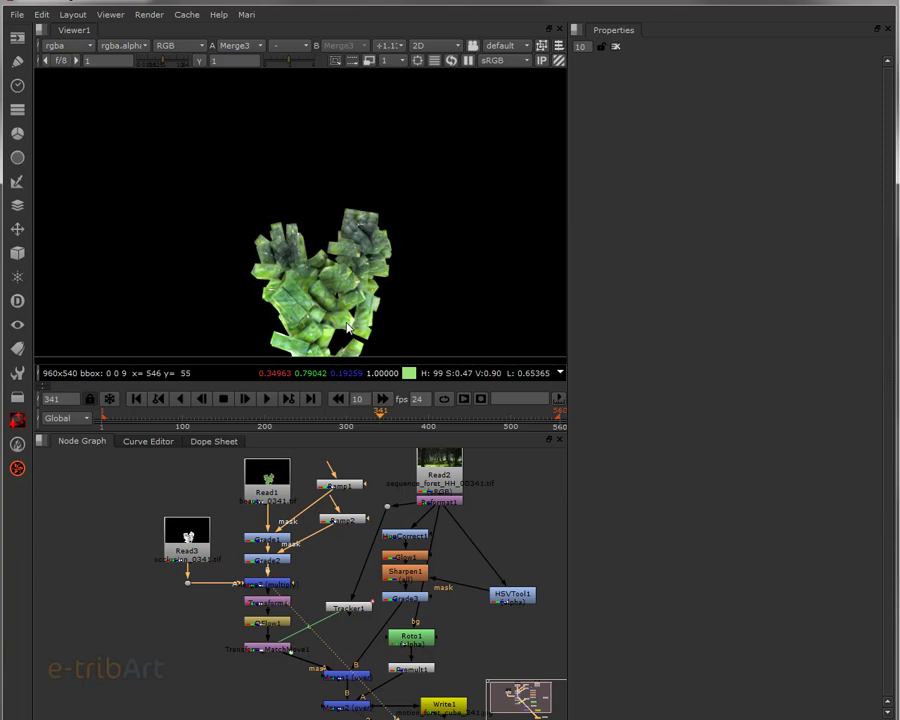
# - View the OFlow1 output of the cubes, followed by the Merge1 composite over the forest
pyautogui.click(267, 623)
pyautogui.press('1')
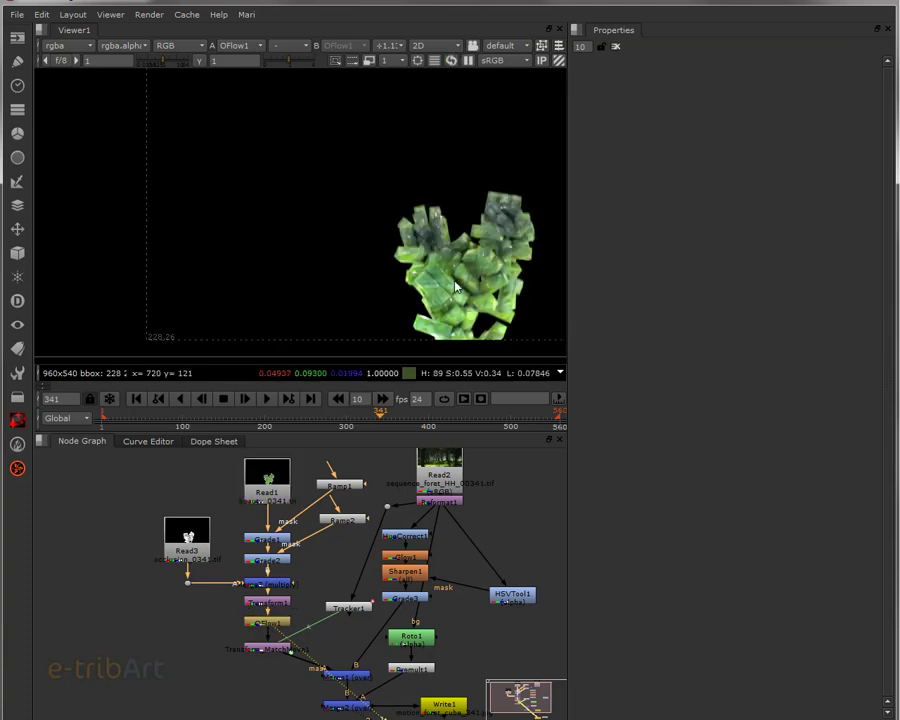
pyautogui.moveTo(457, 289); pyautogui.dragTo(418, 247, button='middle')
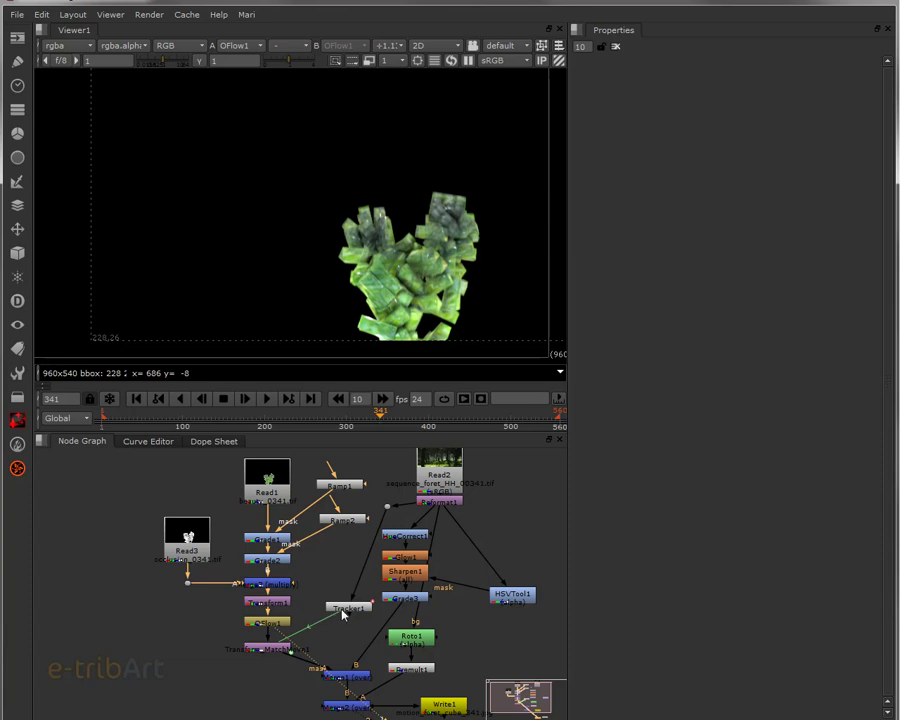
pyautogui.click(345, 677)
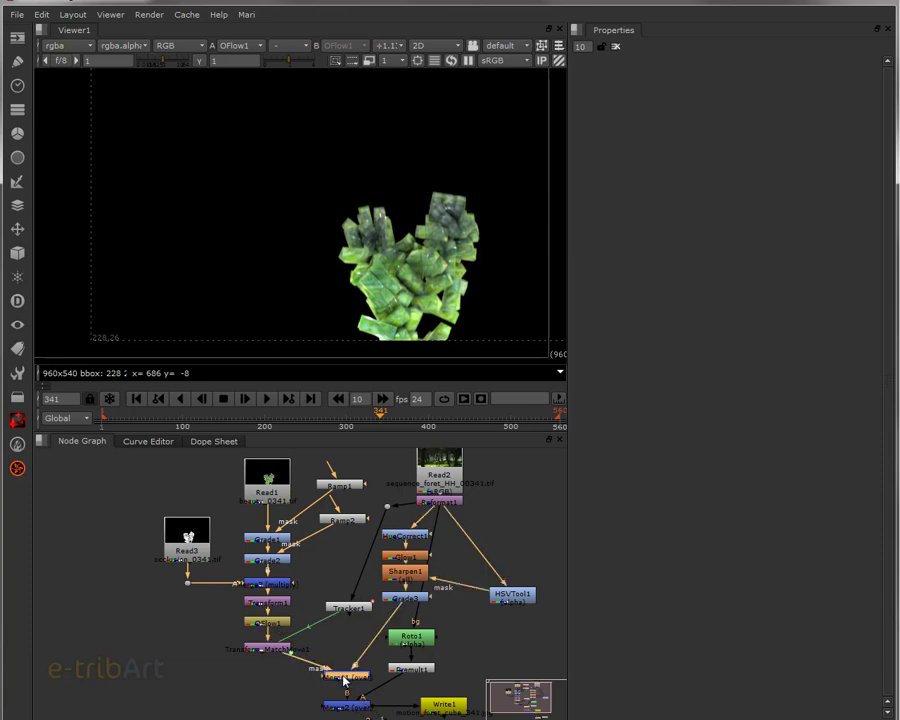
pyautogui.press('1')
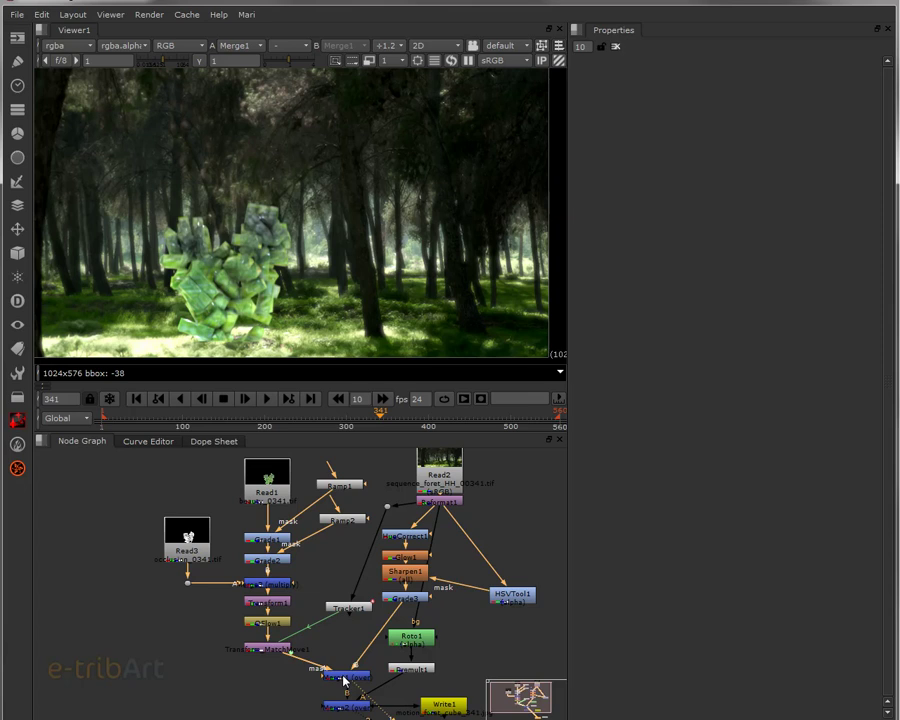
pyautogui.scroll(2, 321, 236)
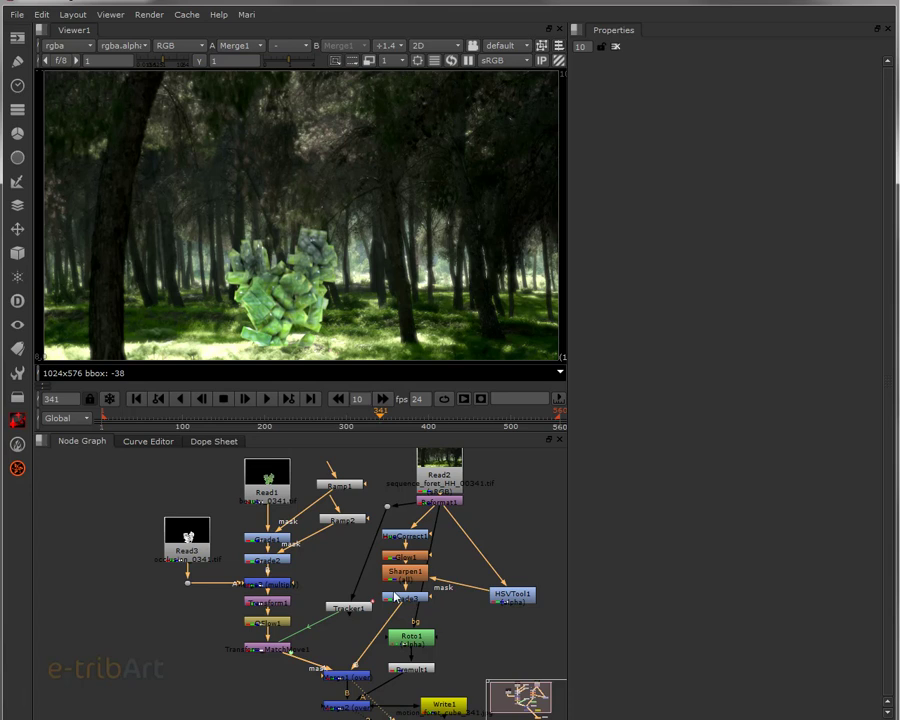
# - Move the Merge1 node up in the node graph so it sits level with the Transform_MatchMove node
pyautogui.moveTo(373, 692); pyautogui.dragTo(350, 643, button='middle')
pyautogui.click(330, 653)
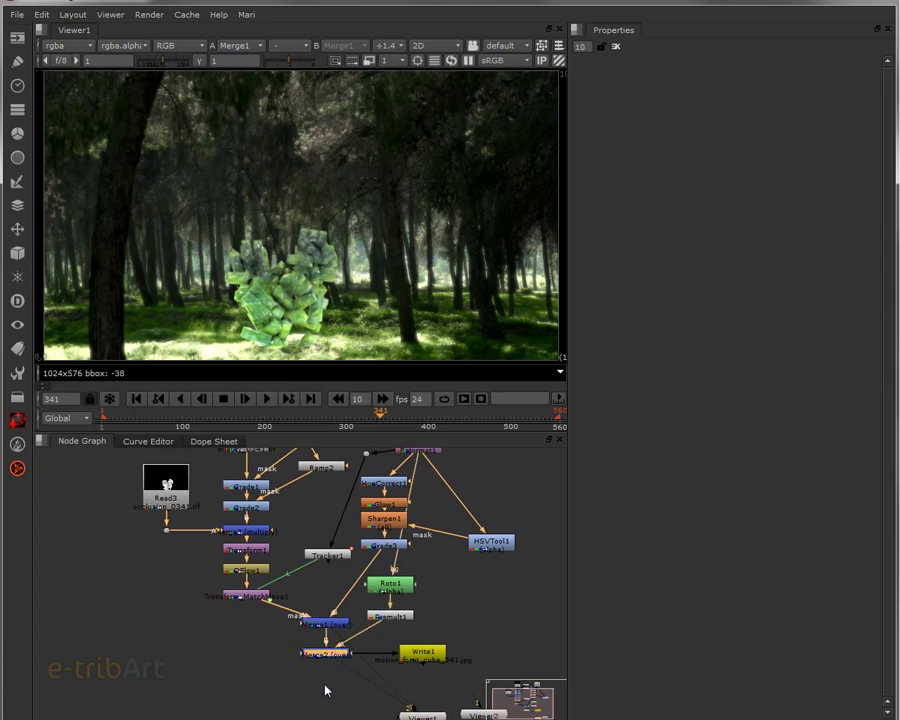
pyautogui.moveTo(392, 590)
pyautogui.mouseDown(button='middle')
pyautogui.moveTo(391, 639)
pyautogui.moveTo(398, 591)
pyautogui.mouseUp(button='middle')
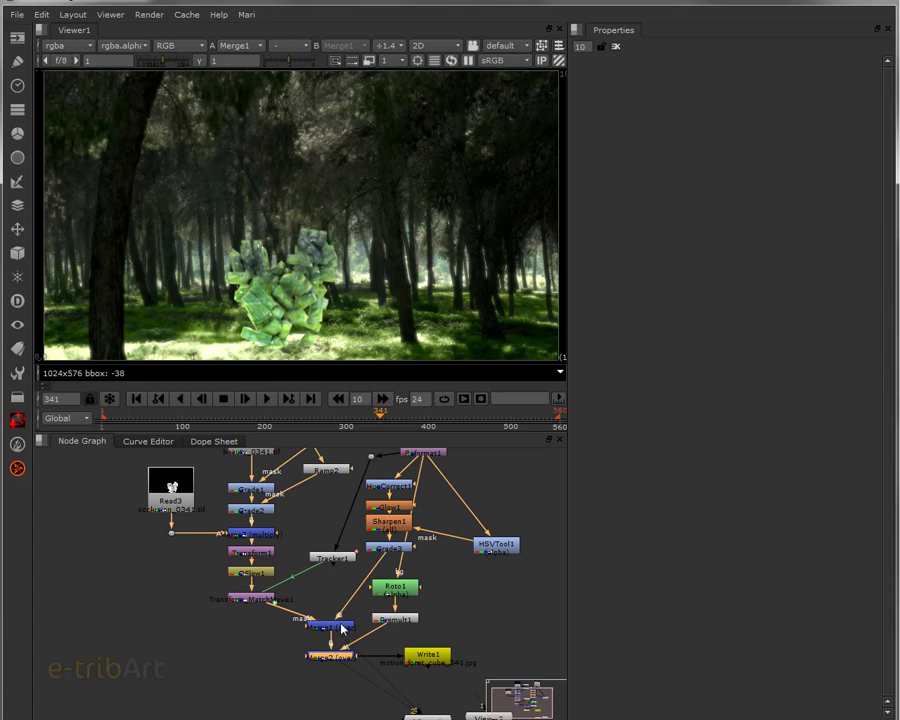
pyautogui.moveTo(342, 628); pyautogui.dragTo(346, 603)
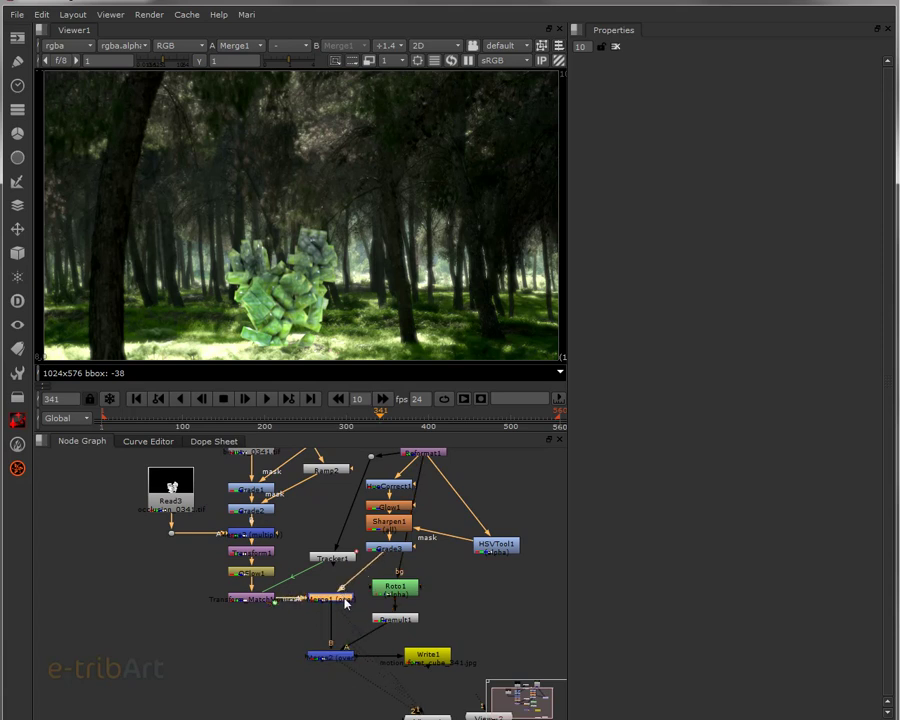
pyautogui.click(345, 603)
# - Compare Merge1 with Merge2 at frame 233 to examine the grass in front of the cubes' base
pyautogui.click(292, 414)
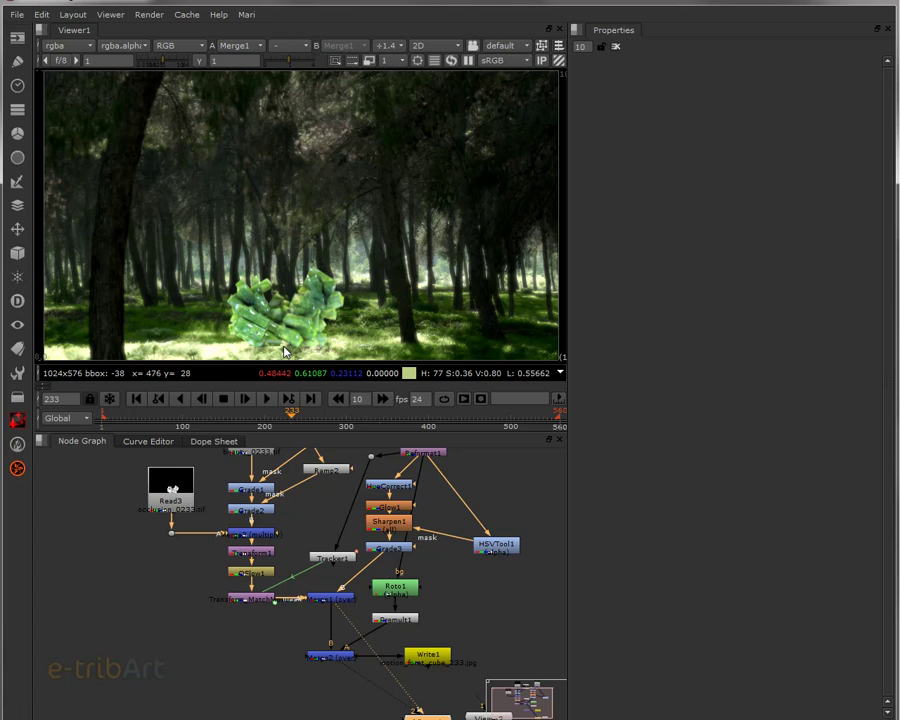
pyautogui.moveTo(320, 320); pyautogui.dragTo(390, 308, button='middle')
pyautogui.scroll(2, 360, 287)
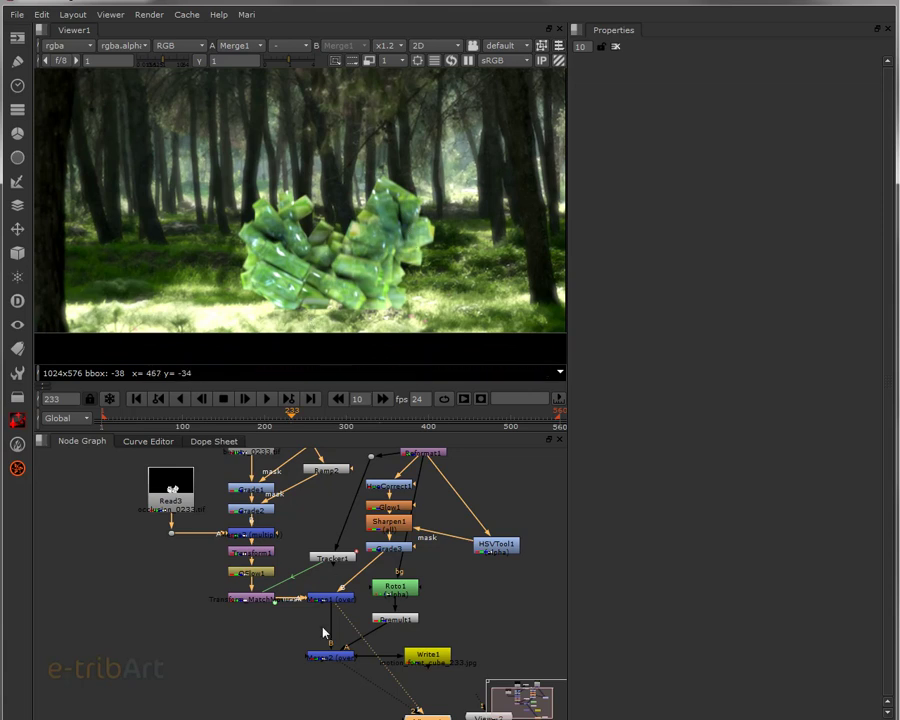
pyautogui.click(340, 658)
pyautogui.press('1')
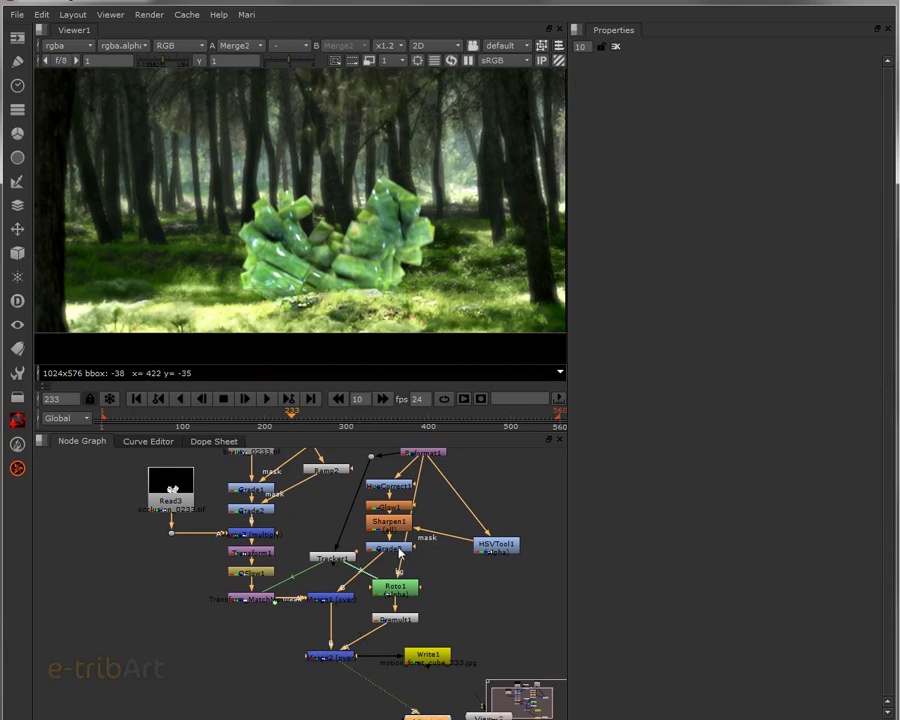
# - Open Roto1, adjust the upper-edge points of Bezier1 near the cubes' base at frame 233, and close its properties
pyautogui.doubleClick(395, 587)
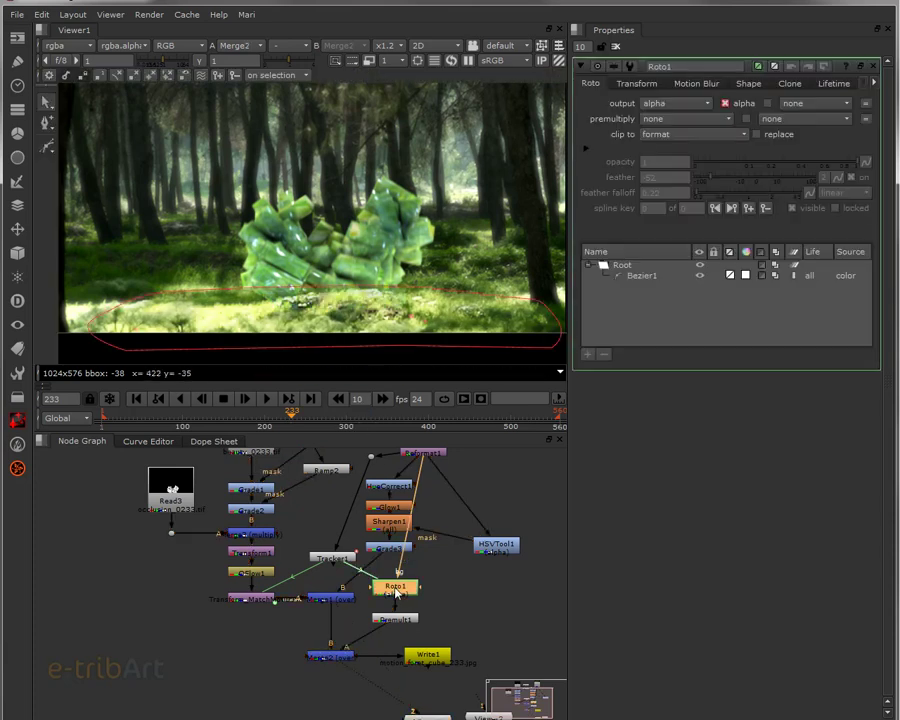
pyautogui.click(250, 294)
pyautogui.moveTo(238, 299); pyautogui.dragTo(237, 311)
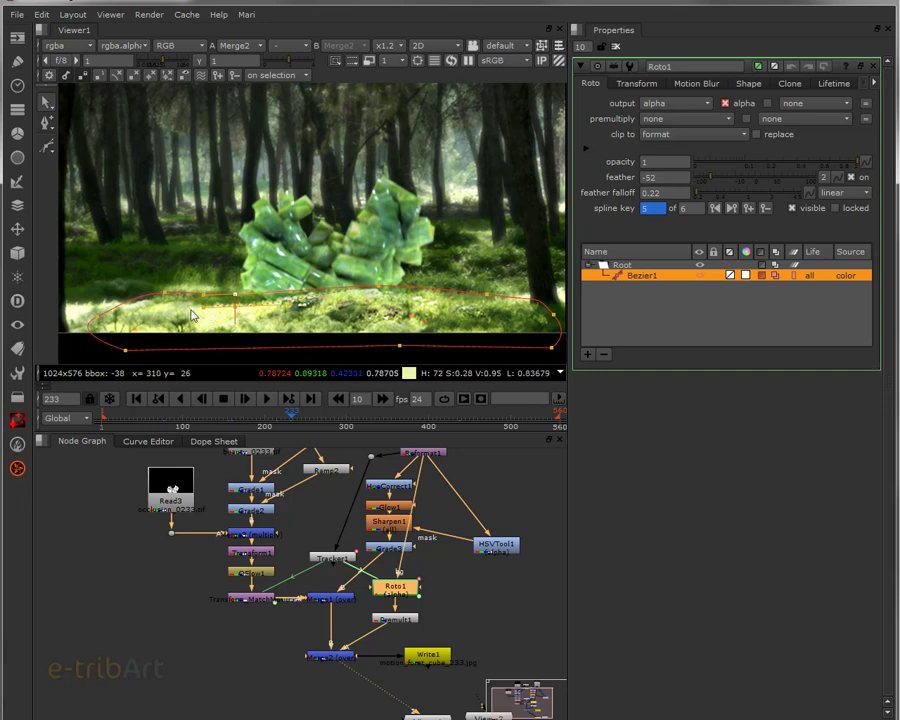
pyautogui.moveTo(164, 296); pyautogui.dragTo(167, 314)
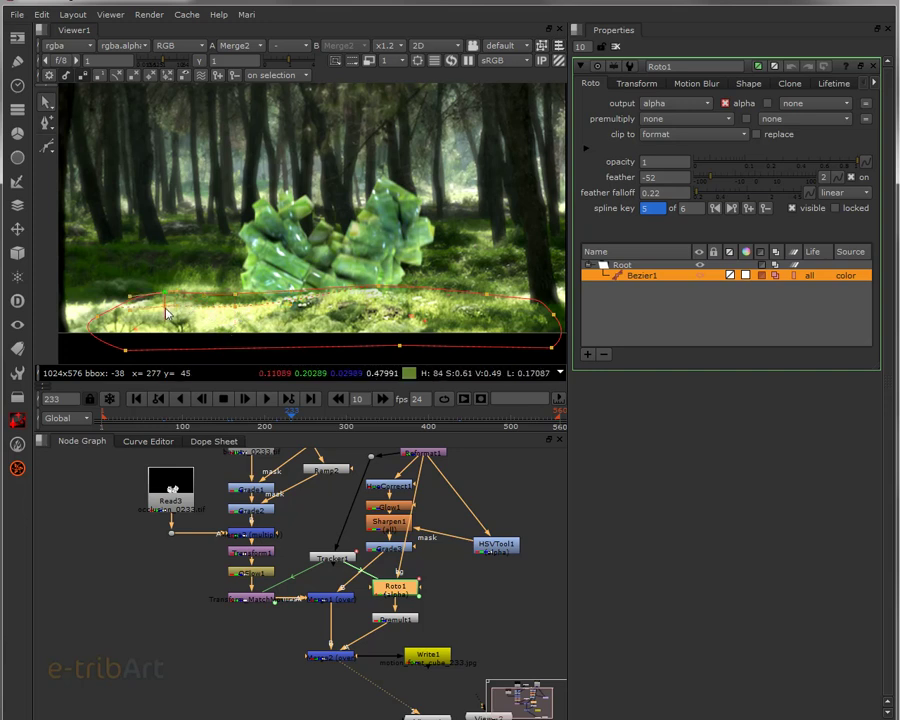
pyautogui.click(237, 294)
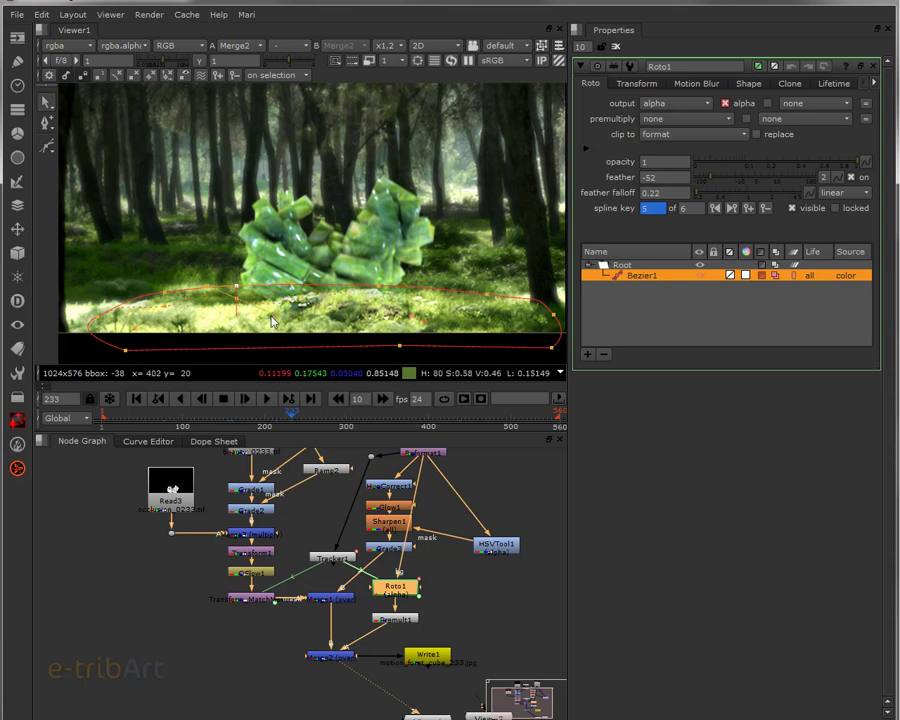
pyautogui.moveTo(237, 302)
pyautogui.mouseDown()
pyautogui.moveTo(251, 304)
pyautogui.moveTo(238, 300)
pyautogui.mouseUp()
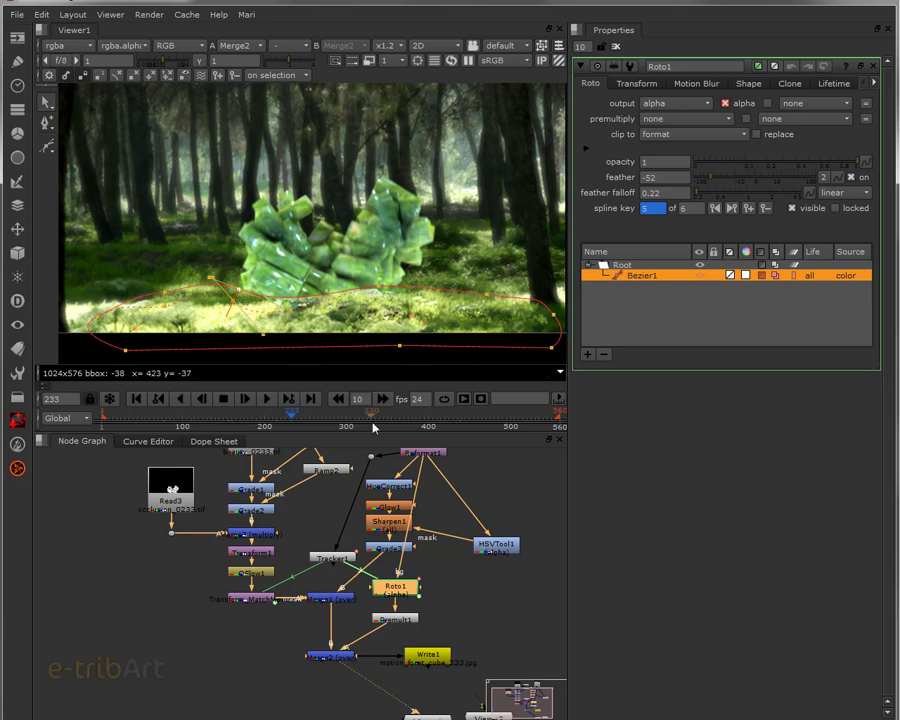
pyautogui.click(378, 290)
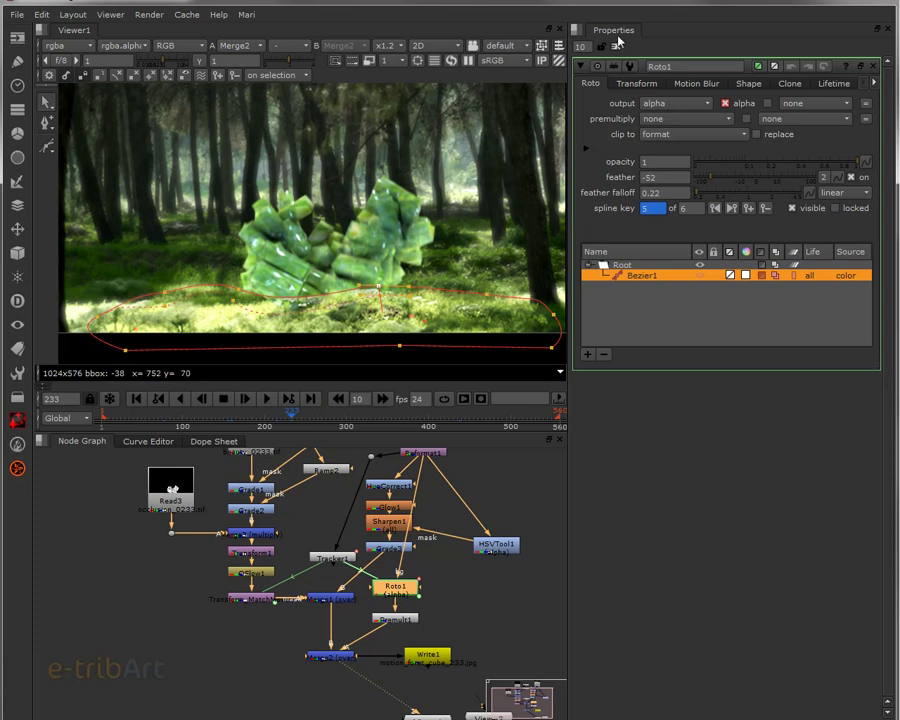
pyautogui.click(873, 66)
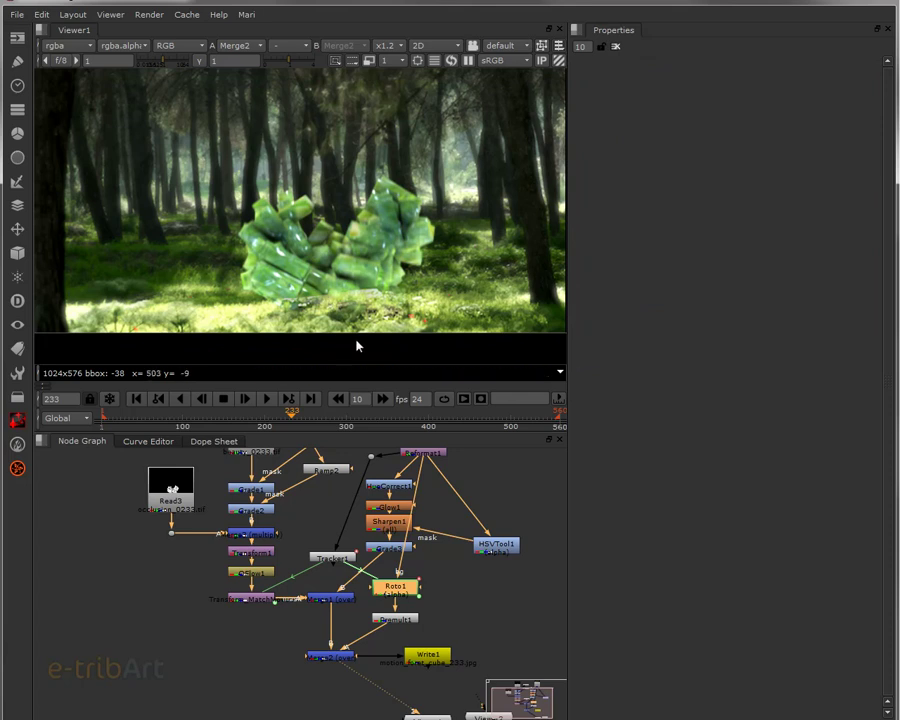
# - Check the Merge2 composite at frames 131, 176, 454 and 515, and bring the whole node graph back into view
pyautogui.scroll(-2, 355, 304)
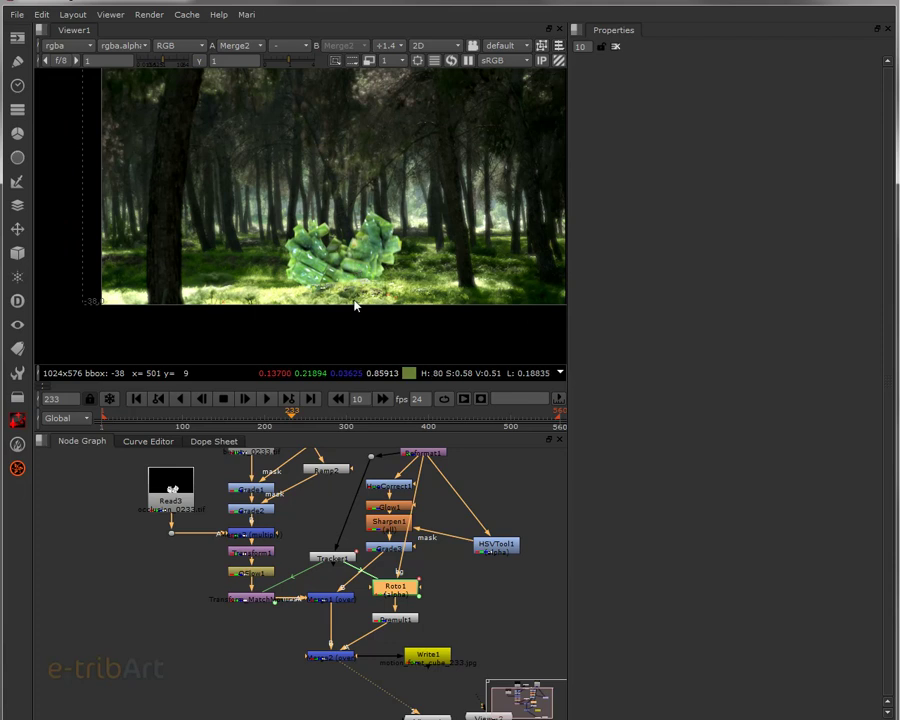
pyautogui.scroll(3, 352, 304)
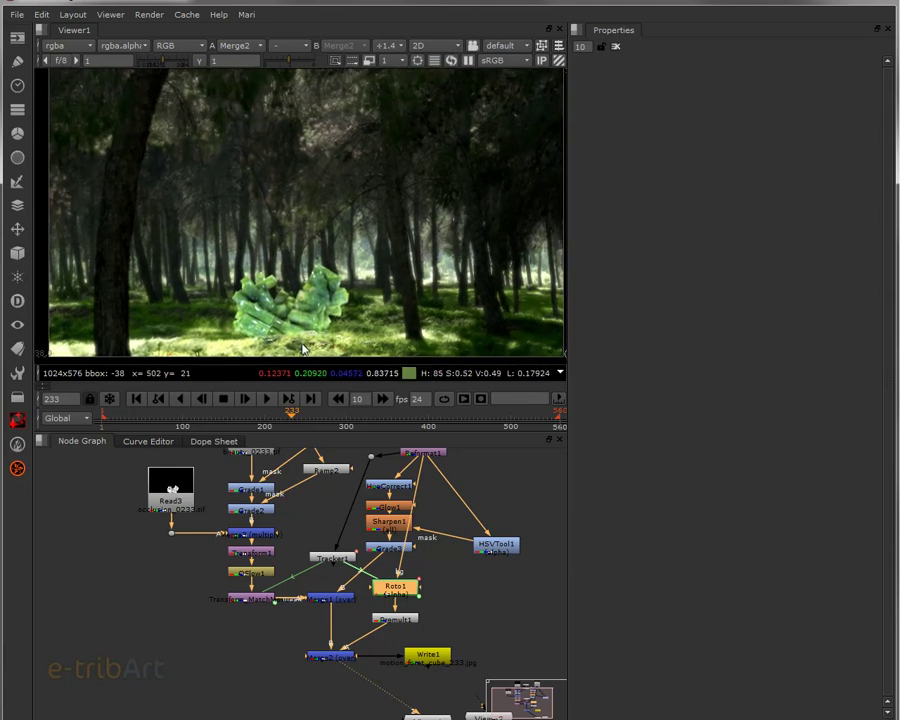
pyautogui.click(210, 420)
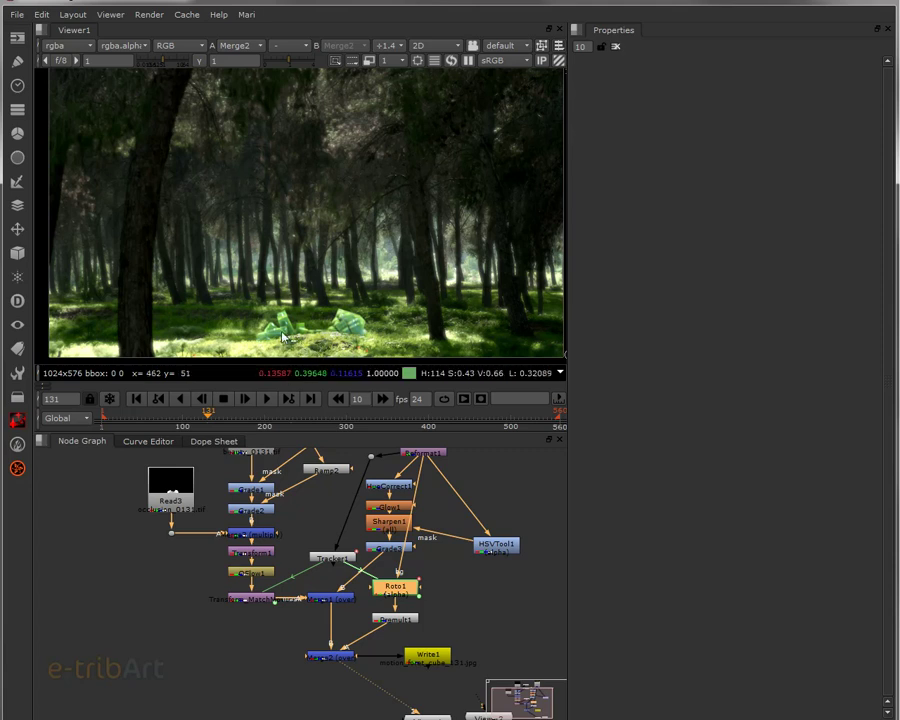
pyautogui.click(245, 398)
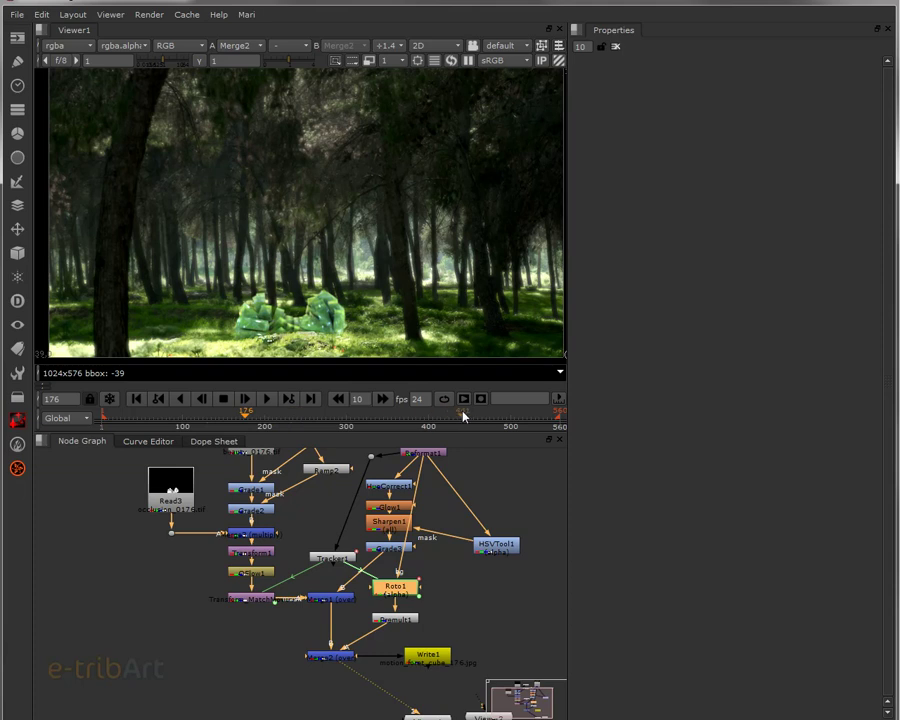
pyautogui.click(474, 416)
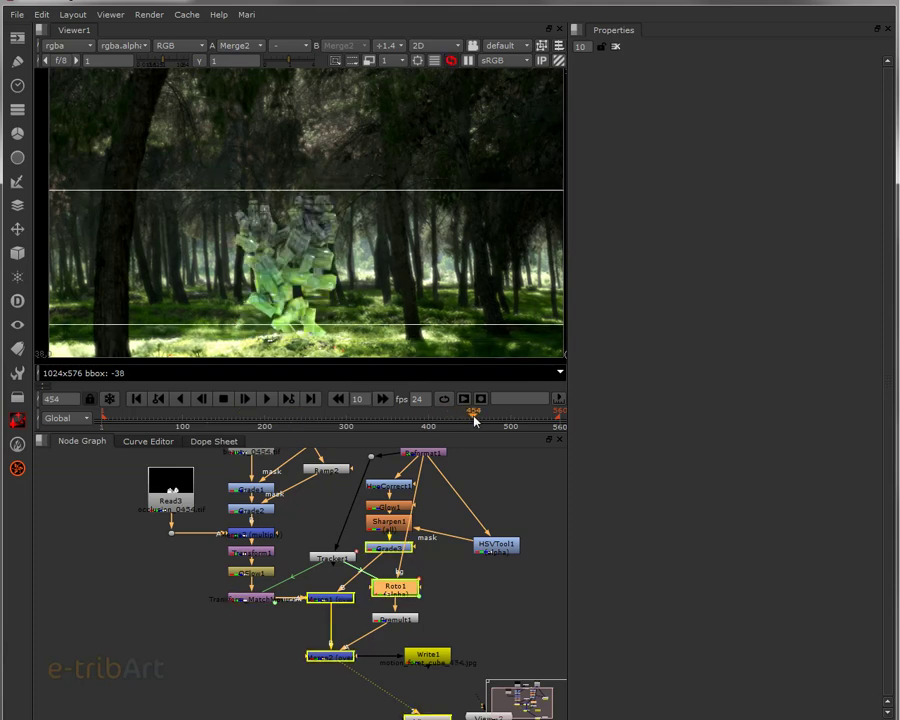
pyautogui.click(523, 419)
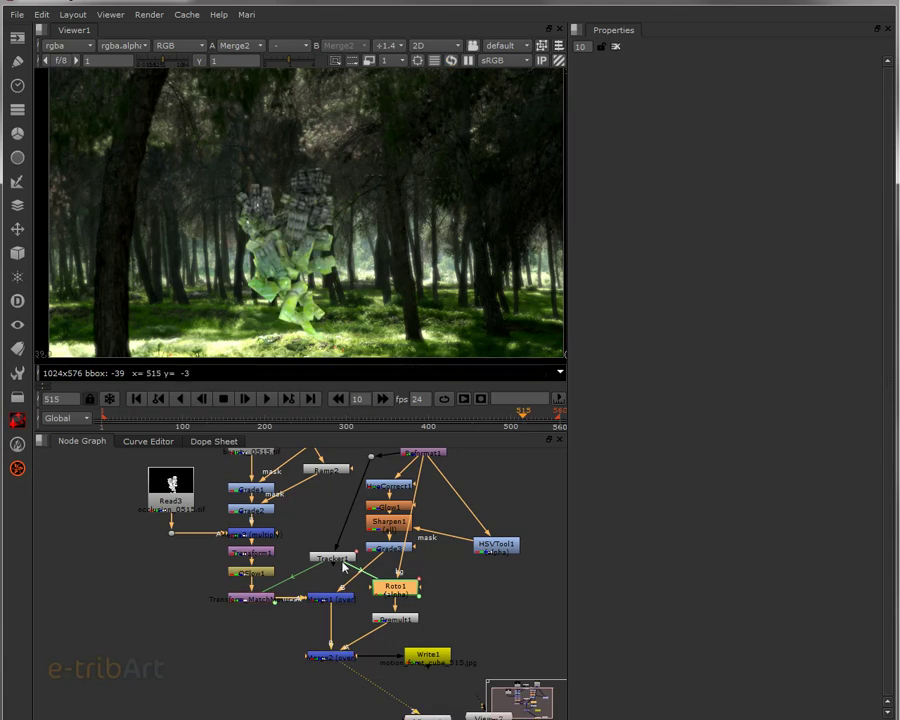
pyautogui.moveTo(358, 538); pyautogui.dragTo(313, 573, button='middle')
pyautogui.scroll(-2, 304, 580)
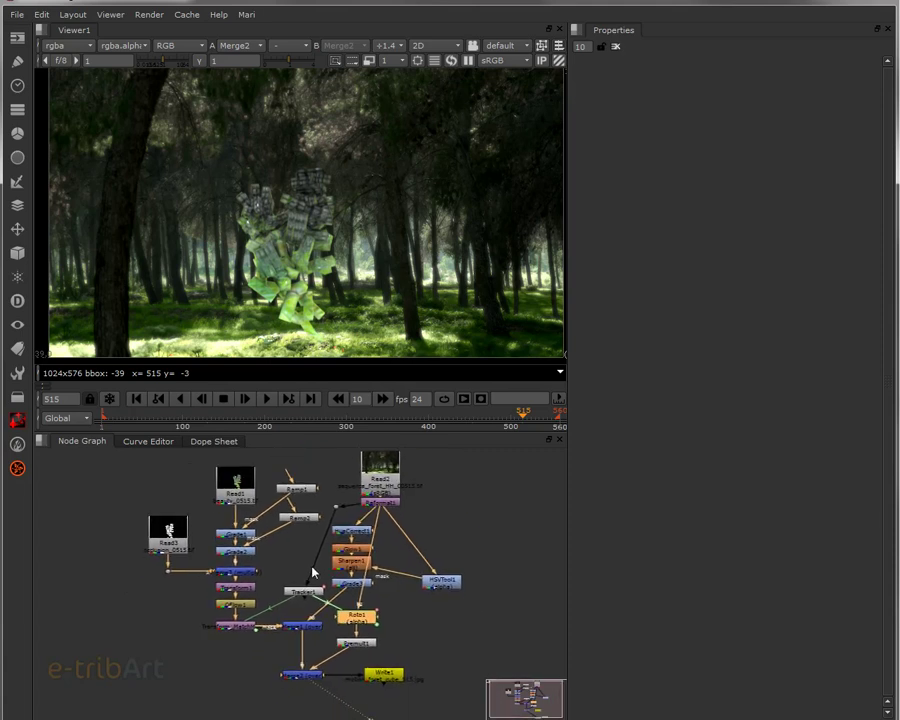